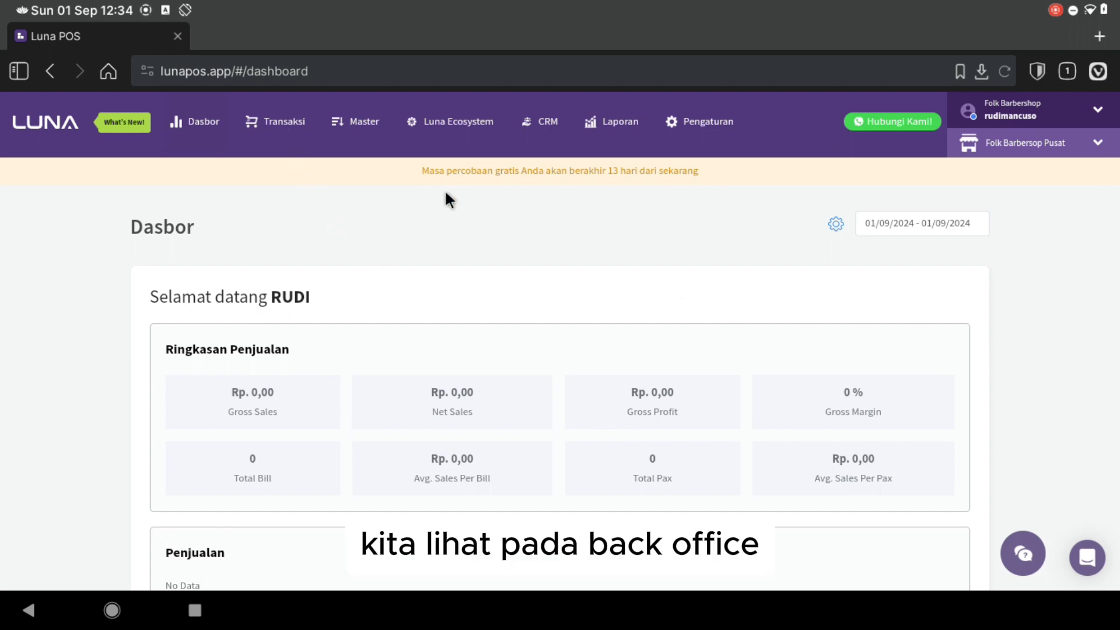
- Open Transaksi > Chart of Account and browse the 91-account Daftar akun list, returning to the top
left_click(281, 121)
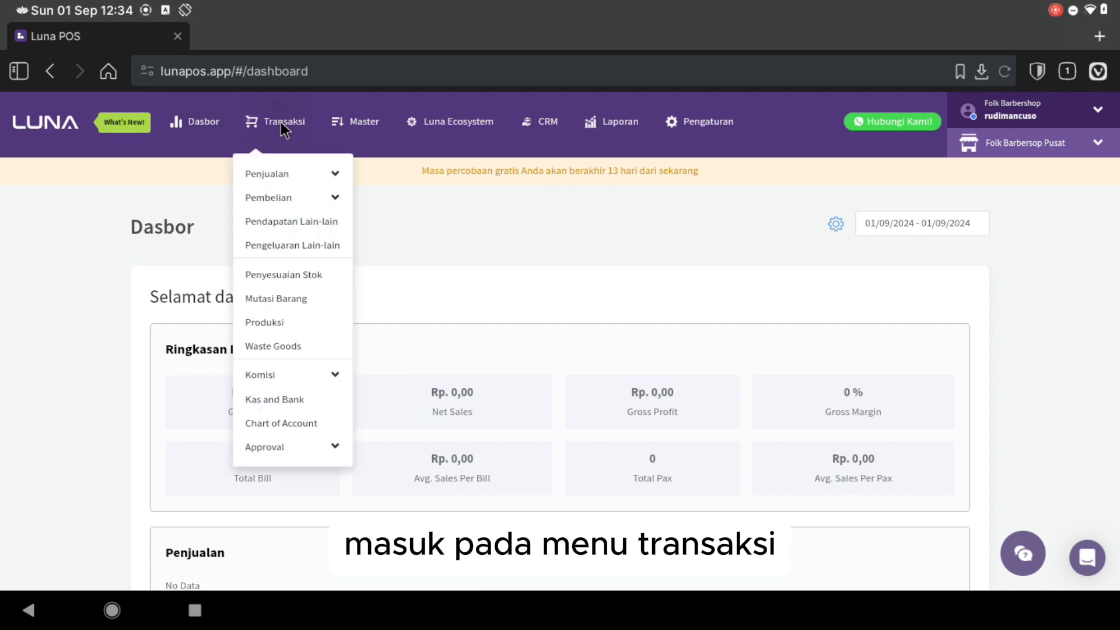
left_click(276, 423)
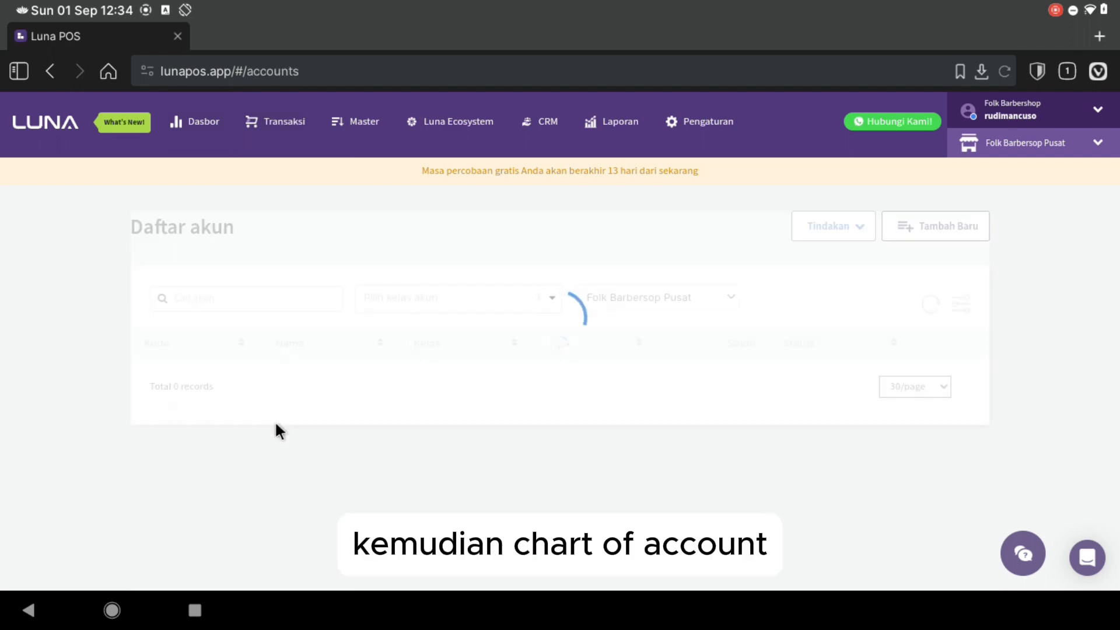
scroll(519, 394, "down", 15)
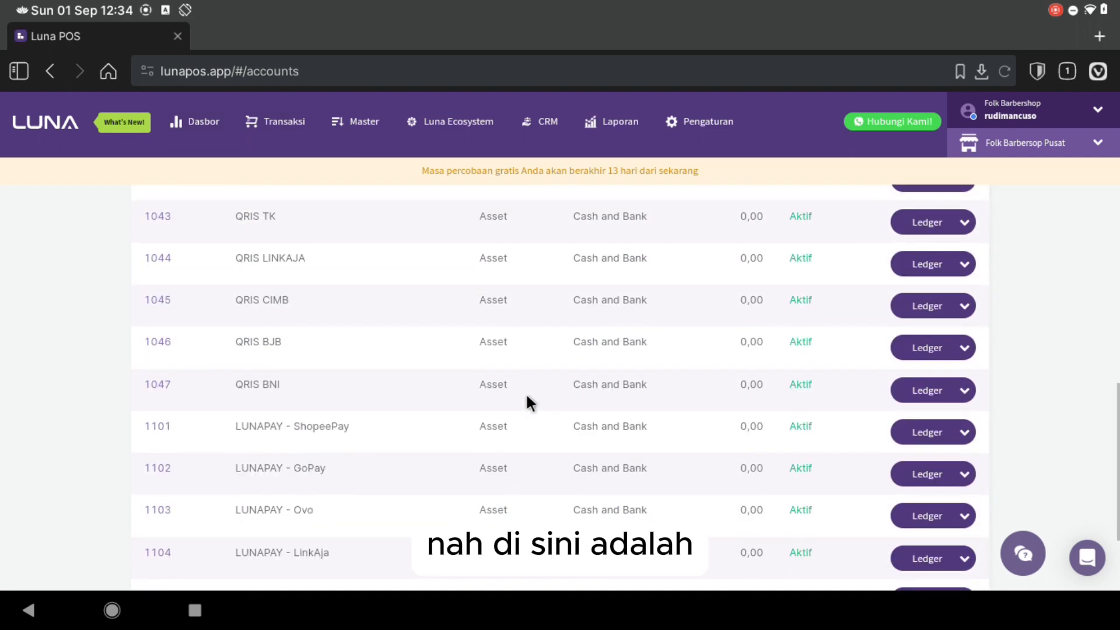
scroll(527, 397, "up", 15)
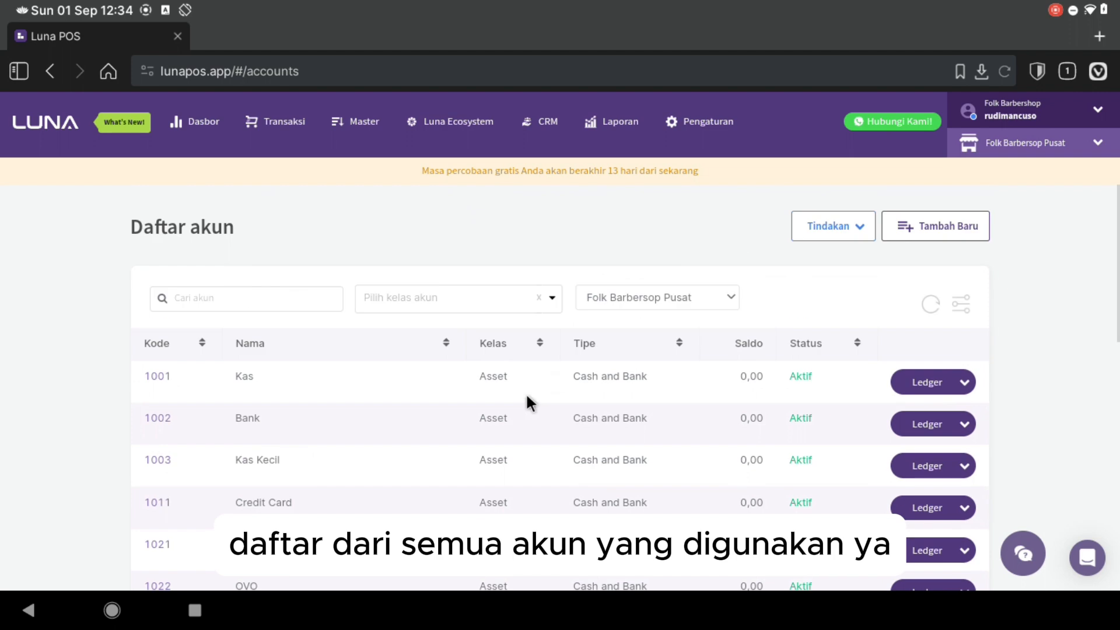
scroll(527, 396, "down", 15)
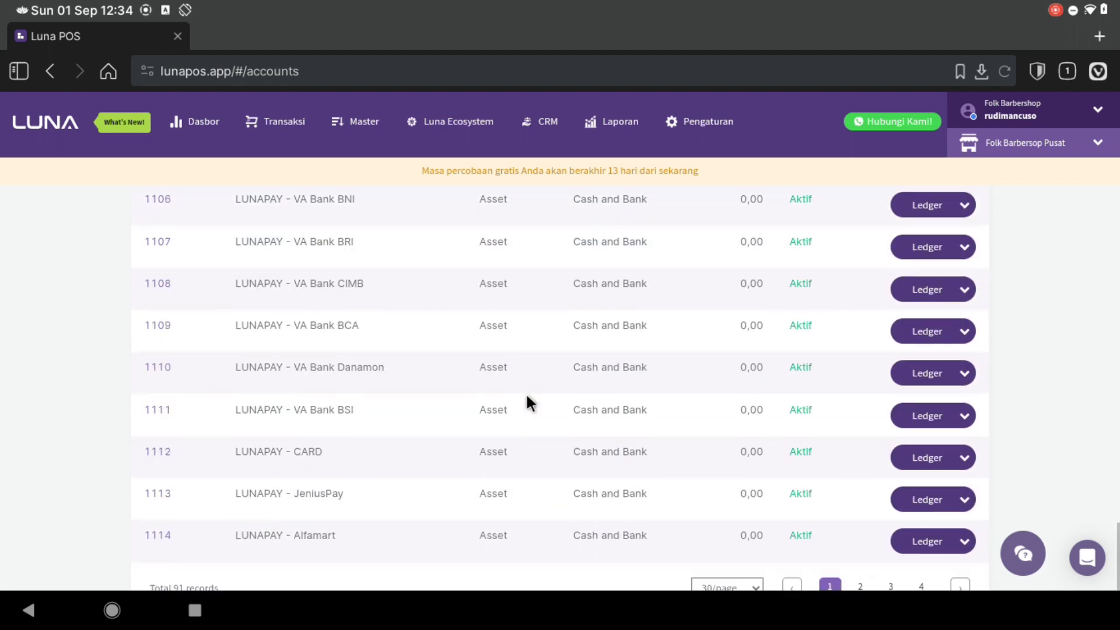
scroll(534, 403, "up", 3)
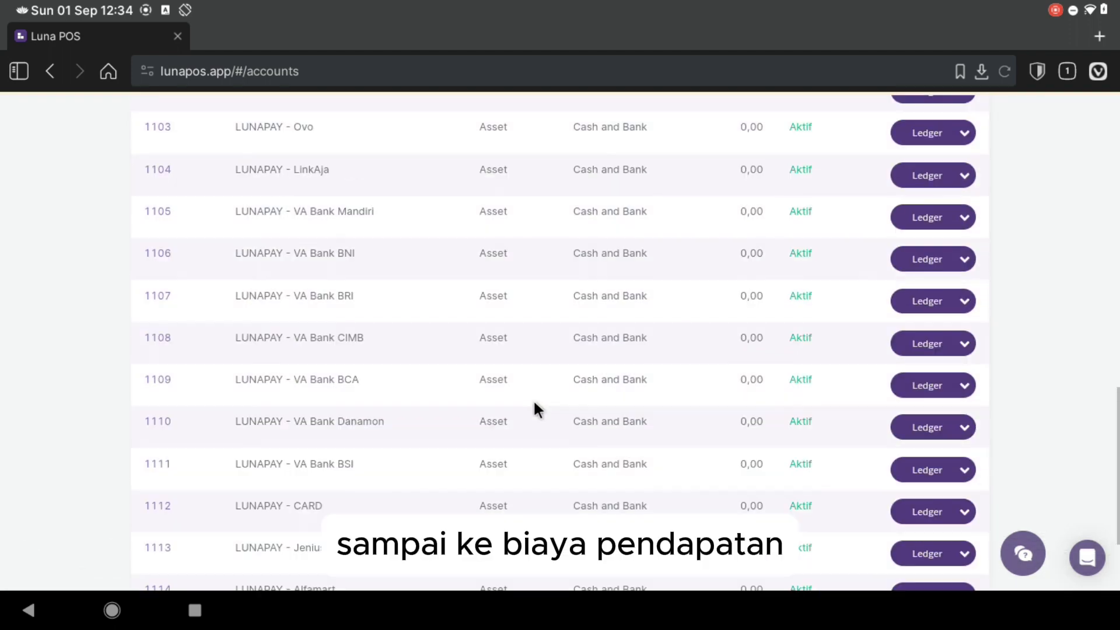
scroll(535, 404, "up", 12)
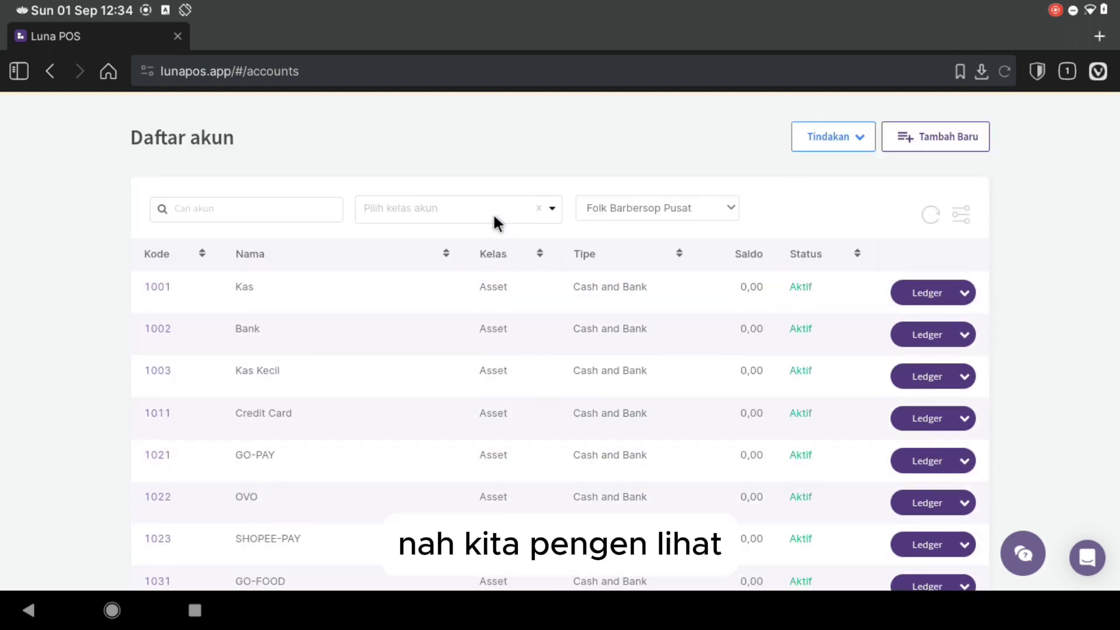
scroll(488, 316, "up", 2)
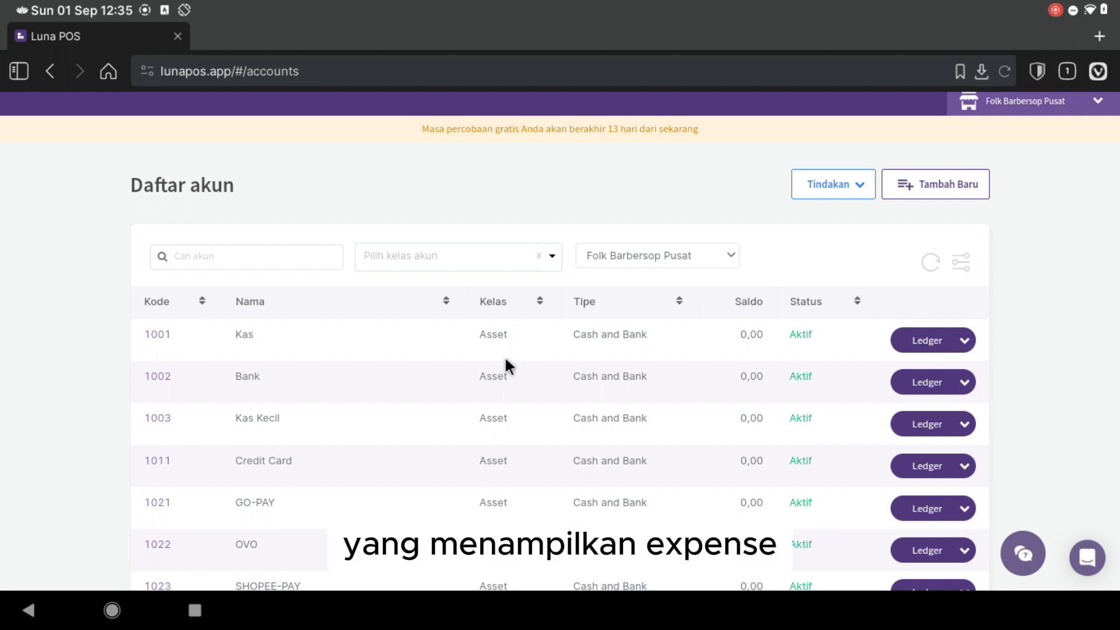
scroll(506, 356, "down", 9)
scroll(506, 359, "up", 10)
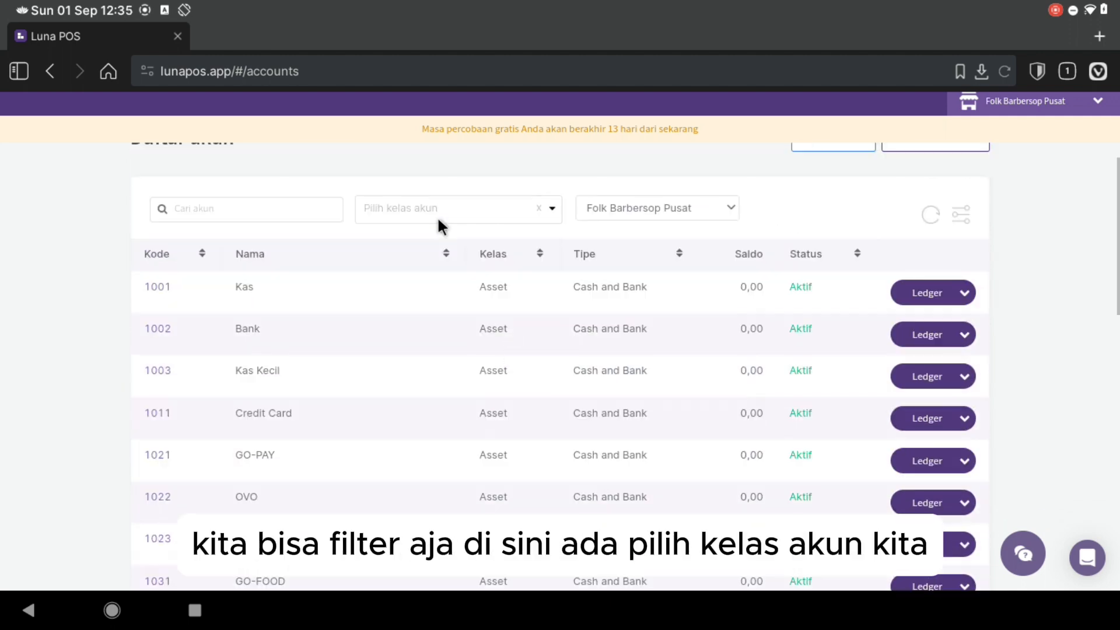
- Filter accounts to the Expense class ('expen') and review the 19 accounts from 6001 to 6402
left_click(416, 210)
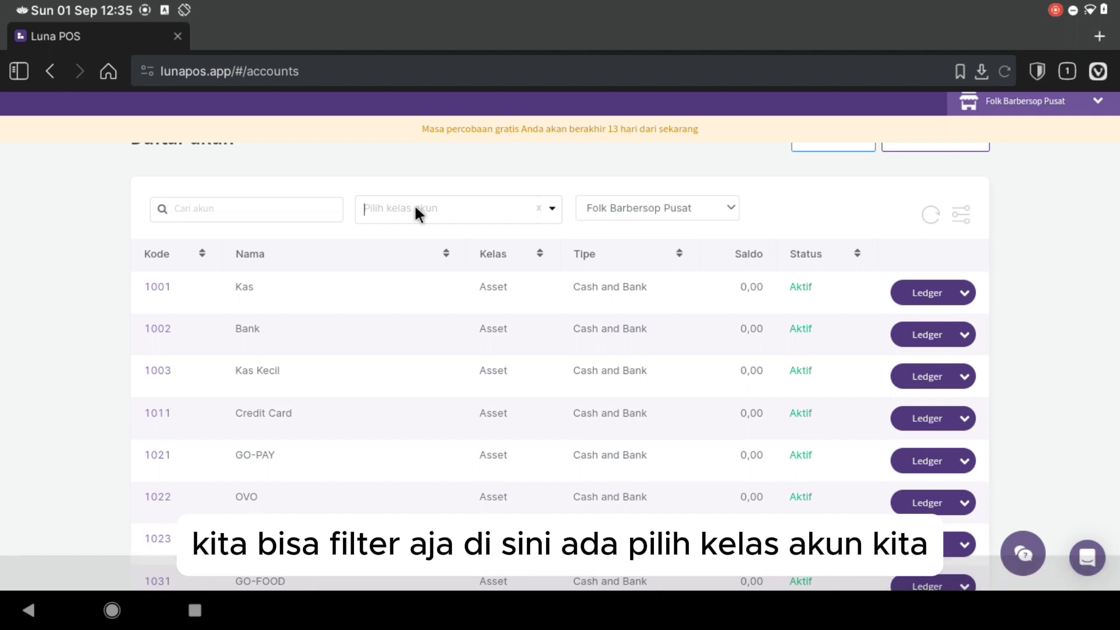
type("expense")
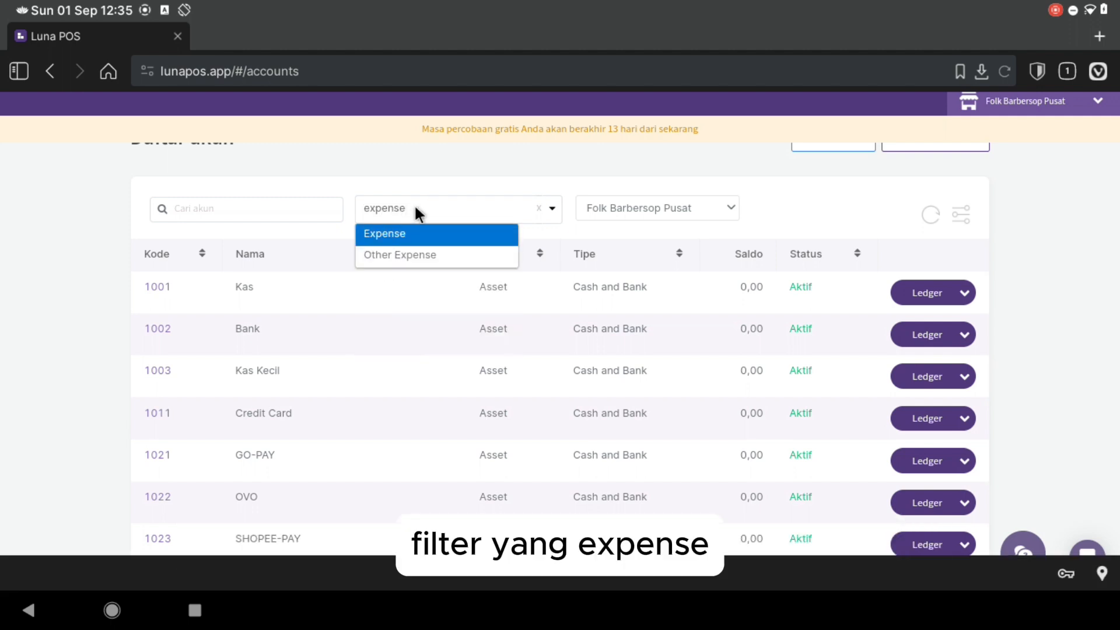
key("Return")
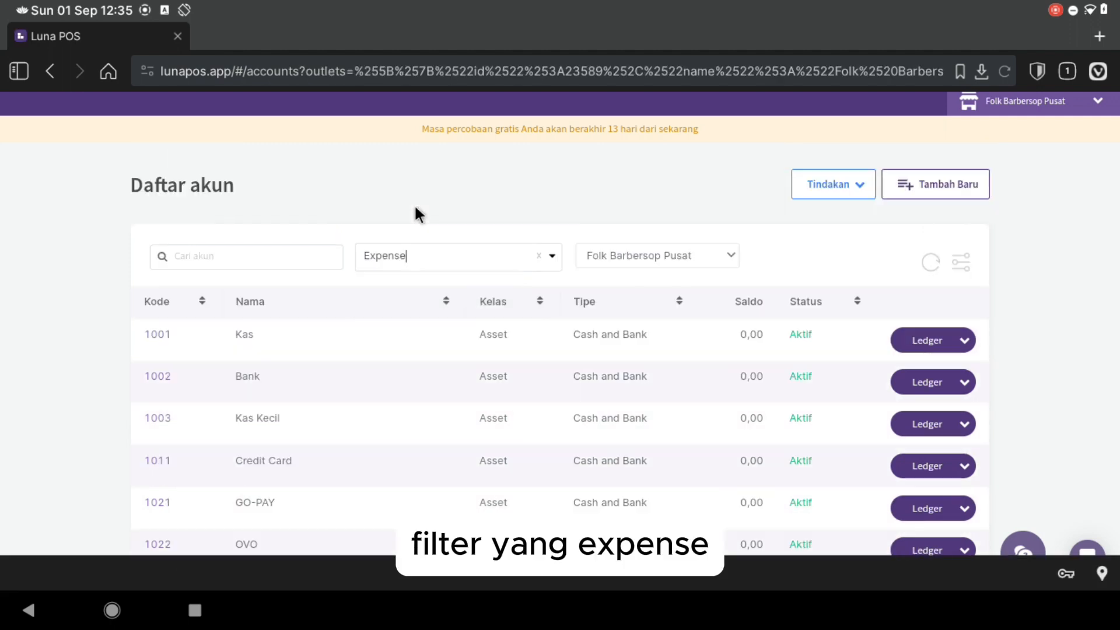
scroll(508, 320, "down", 2)
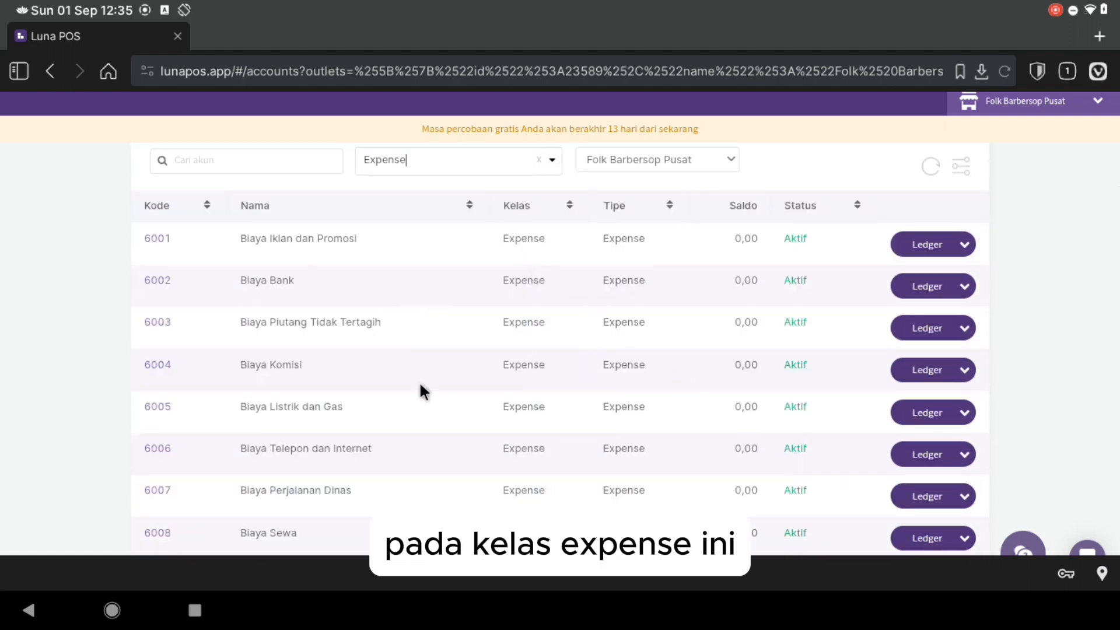
scroll(355, 378, "down", 1)
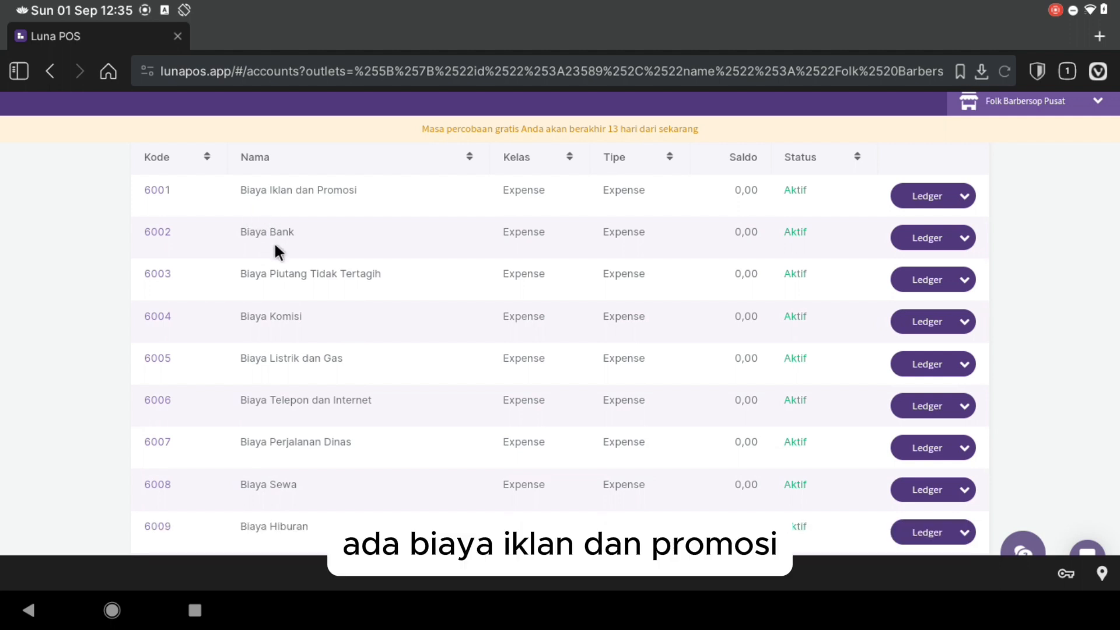
scroll(295, 286, "down", 2)
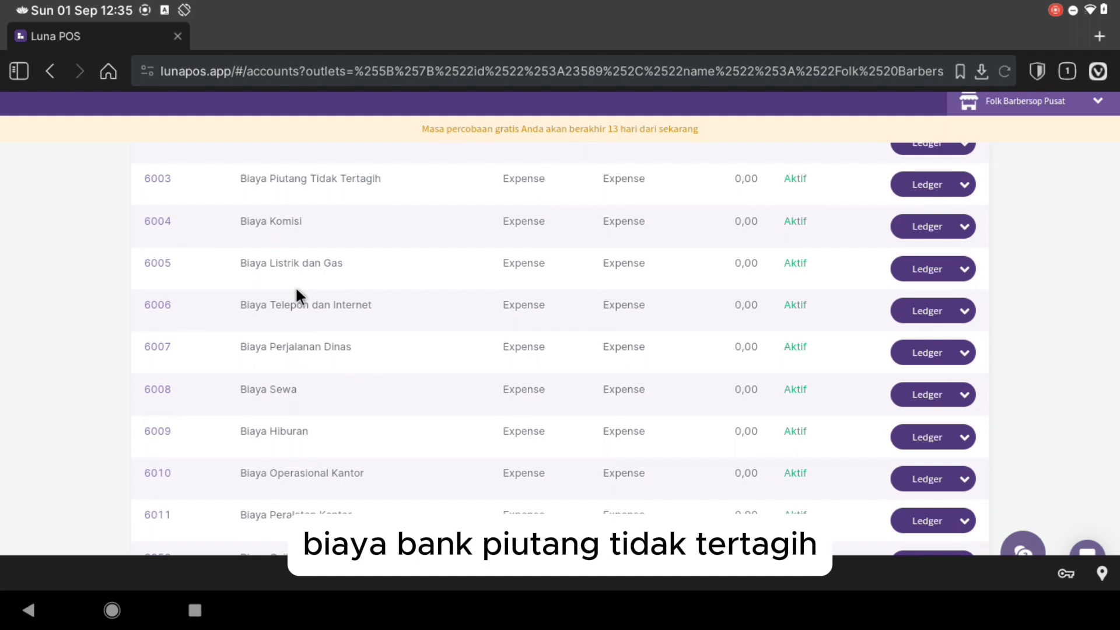
scroll(296, 285, "down", 1)
scroll(303, 349, "down", 3)
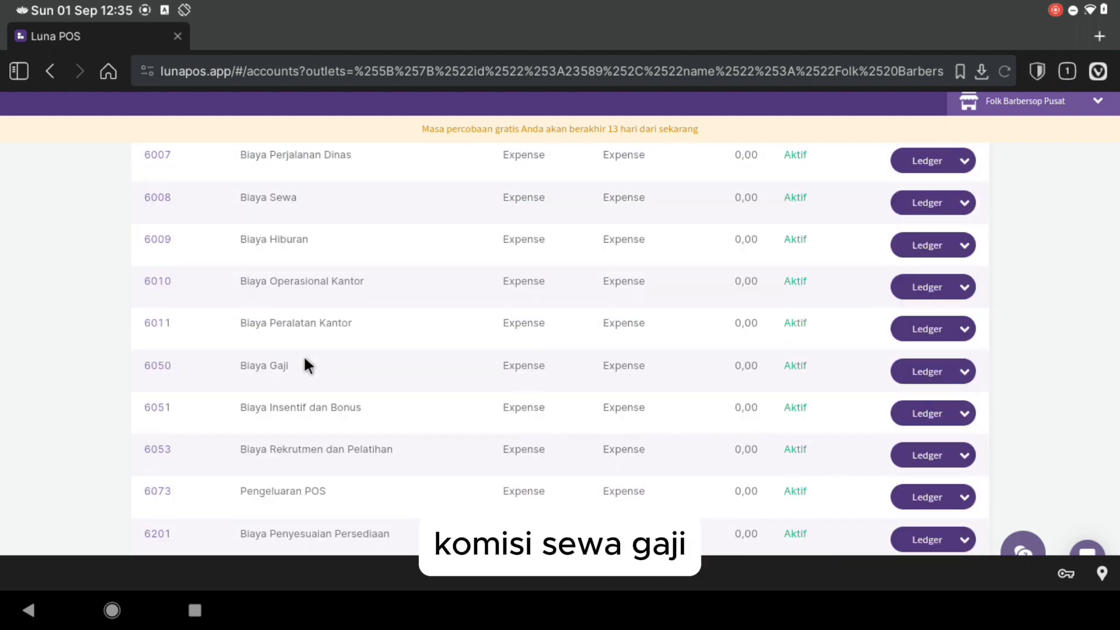
scroll(305, 362, "down", 2)
scroll(327, 356, "down", 1)
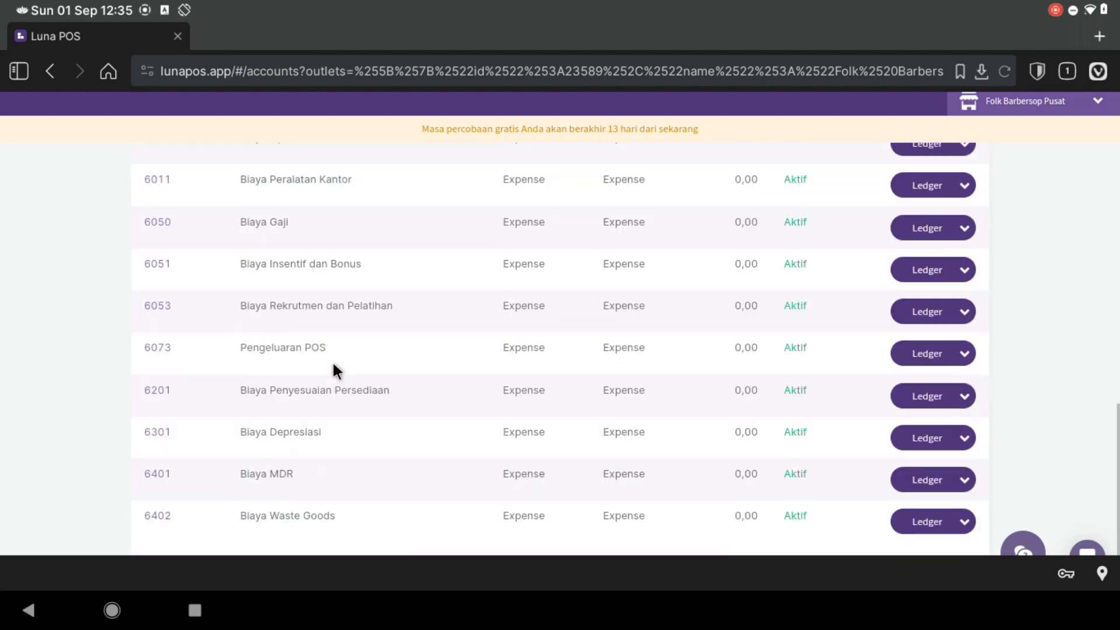
scroll(333, 366, "down", 1)
scroll(308, 431, "down", 2)
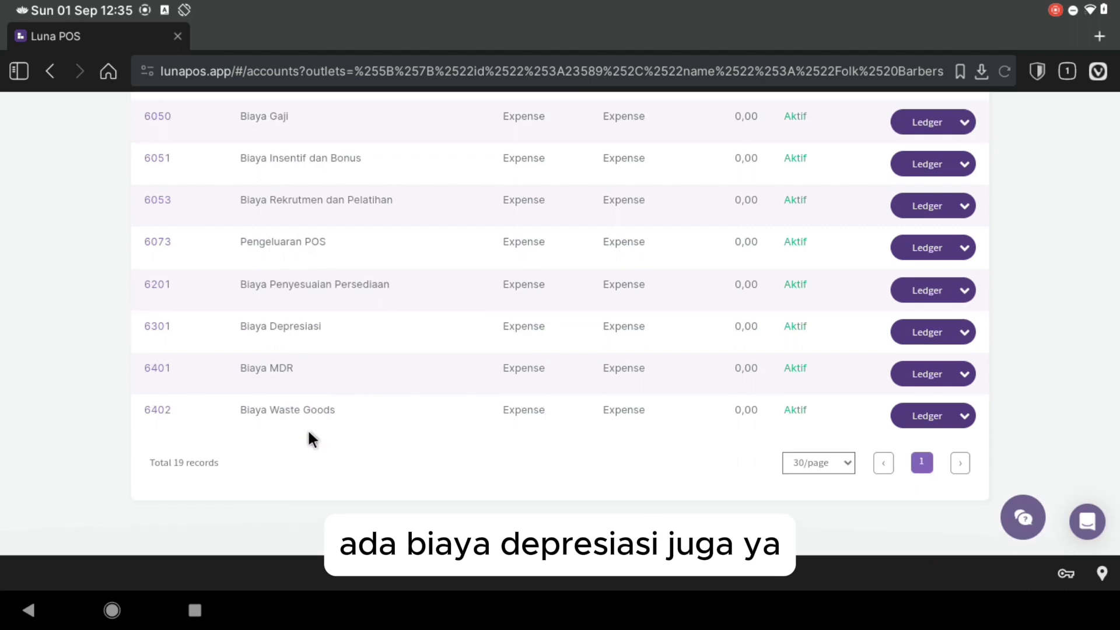
scroll(309, 432, "up", 3)
scroll(420, 379, "up", 6)
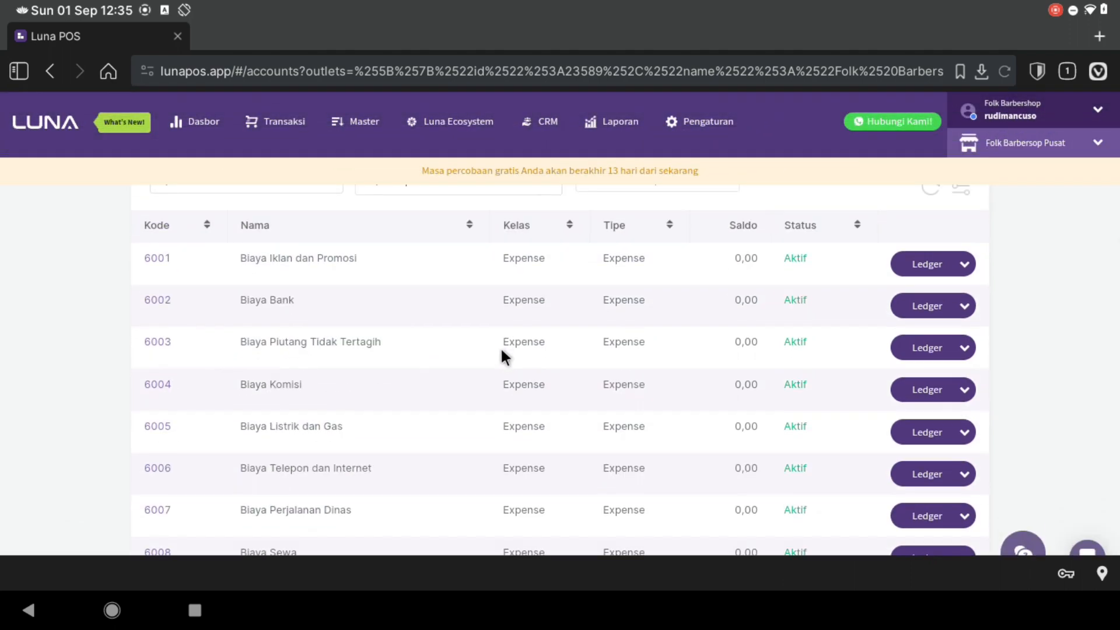
scroll(501, 347, "up", 2)
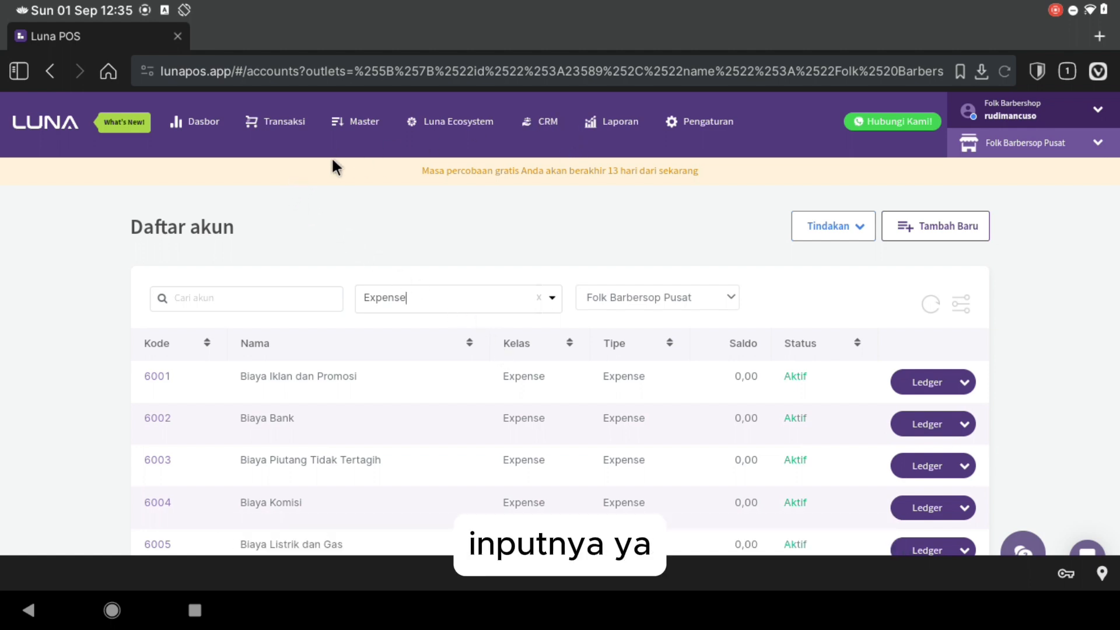
- Generate the Laba & Rugi report for Bulan ini (01/09/2024–30/09/2024) and check every total is Rp. 0,00
left_click(288, 131)
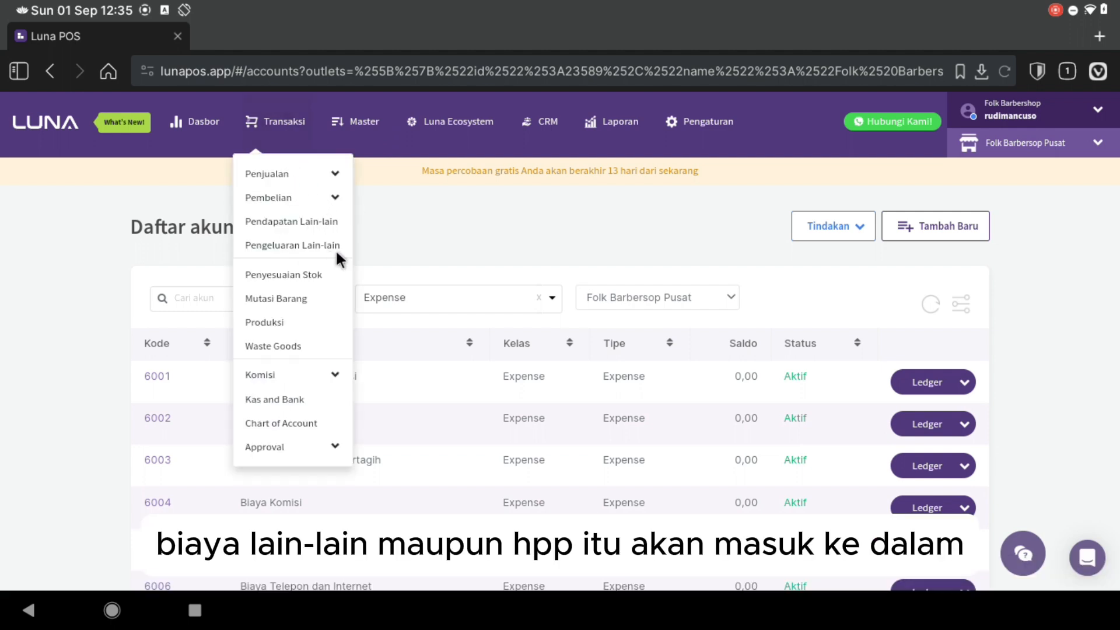
left_click(614, 121)
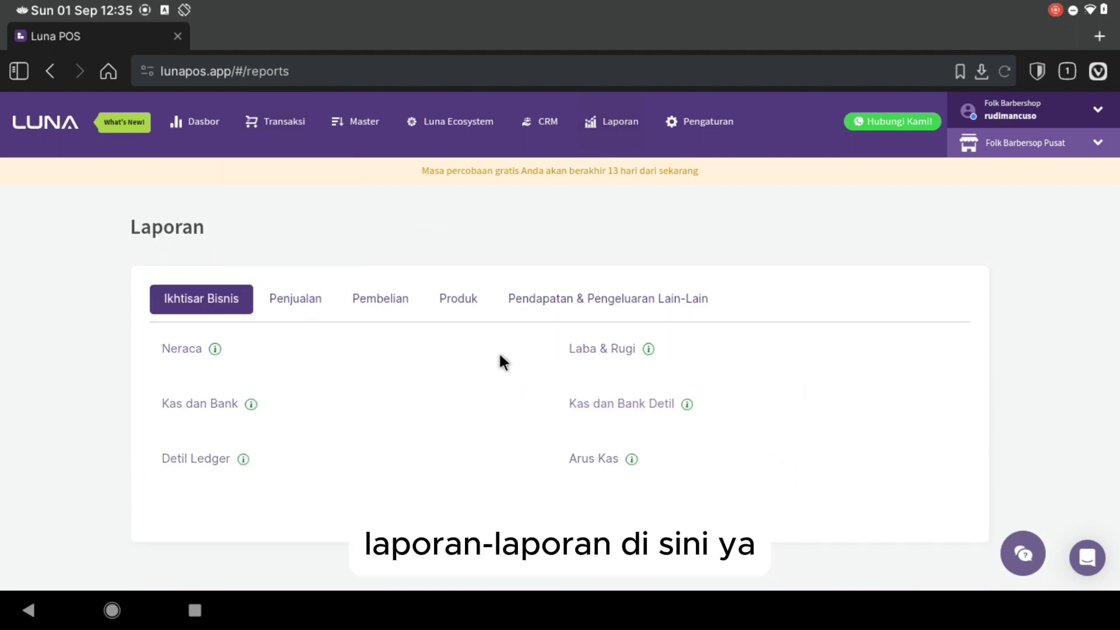
left_click(585, 348)
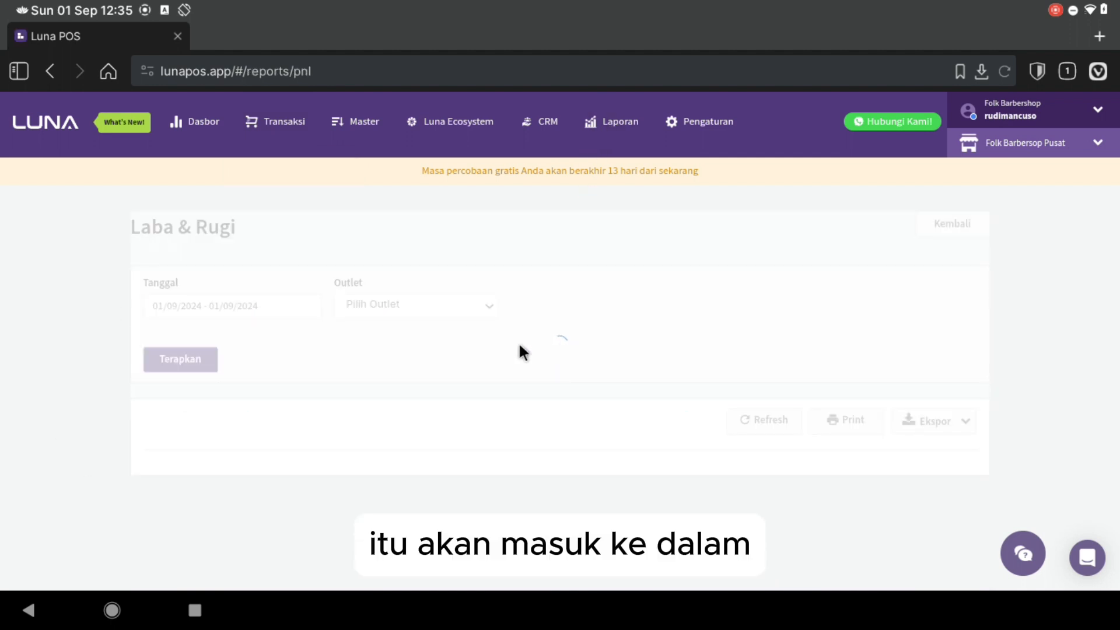
left_click(227, 312)
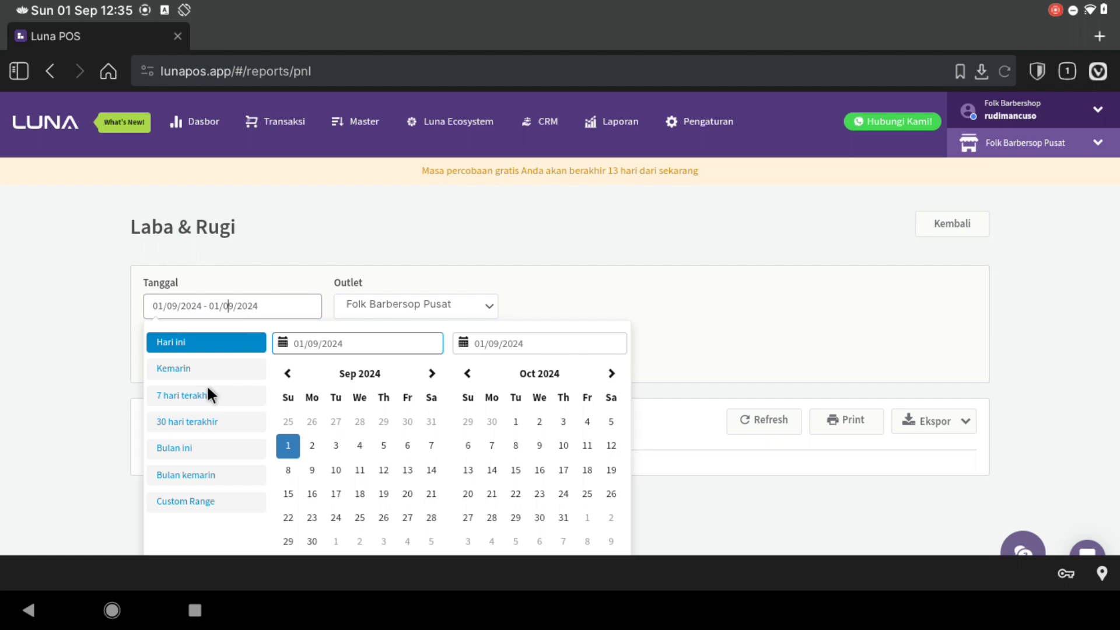
left_click(194, 449)
left_click(180, 358)
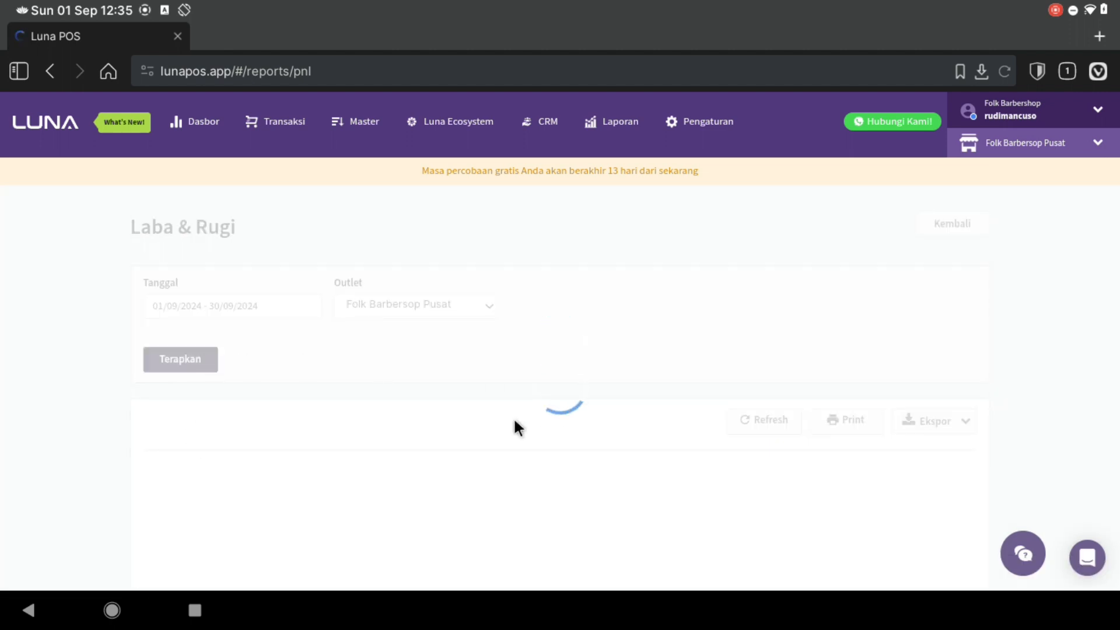
scroll(512, 427, "down", 5)
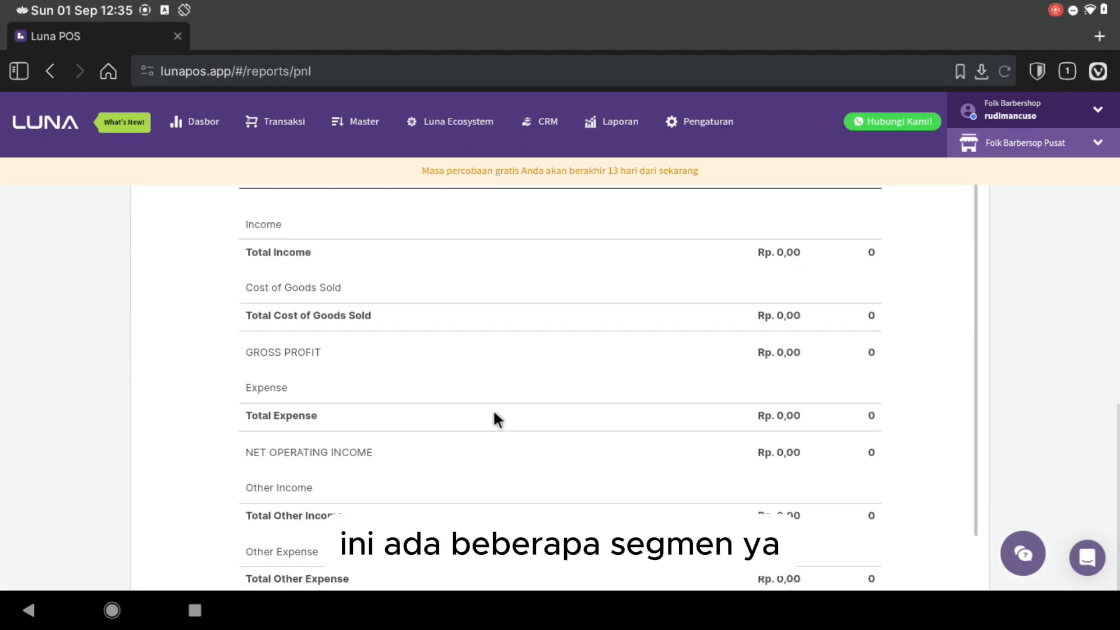
scroll(257, 256, "up", 2)
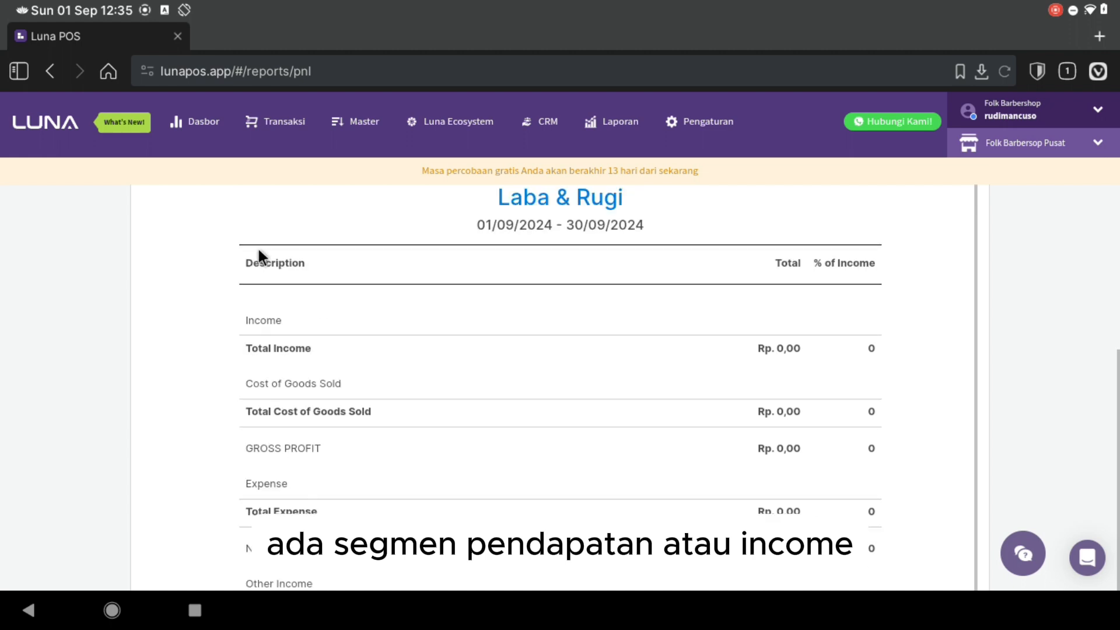
scroll(264, 338, "down", 2)
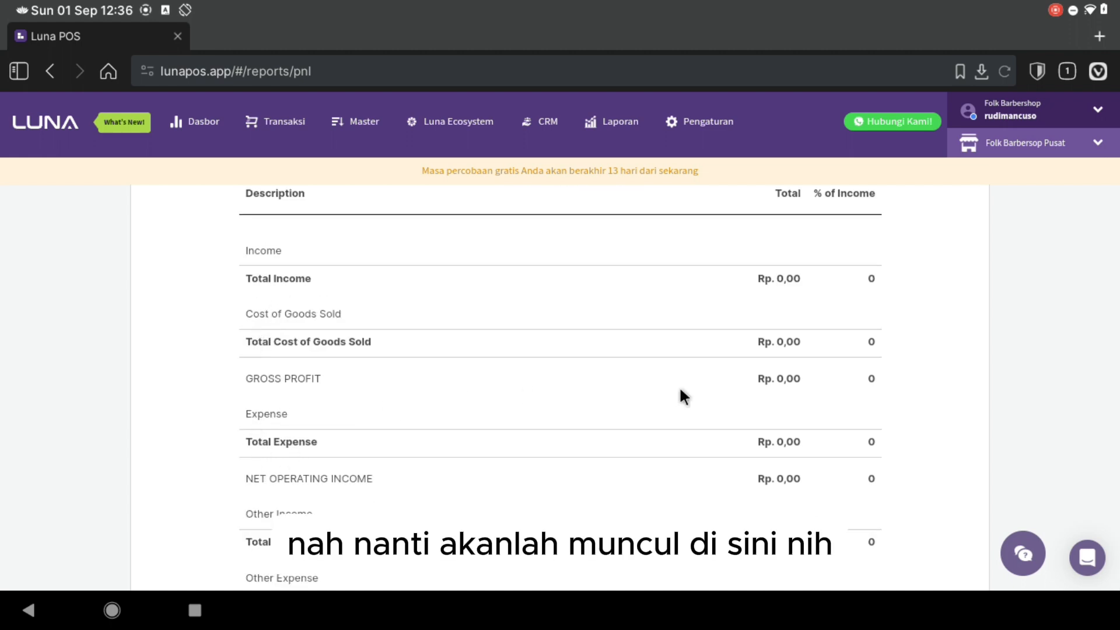
scroll(493, 373, "up", 2)
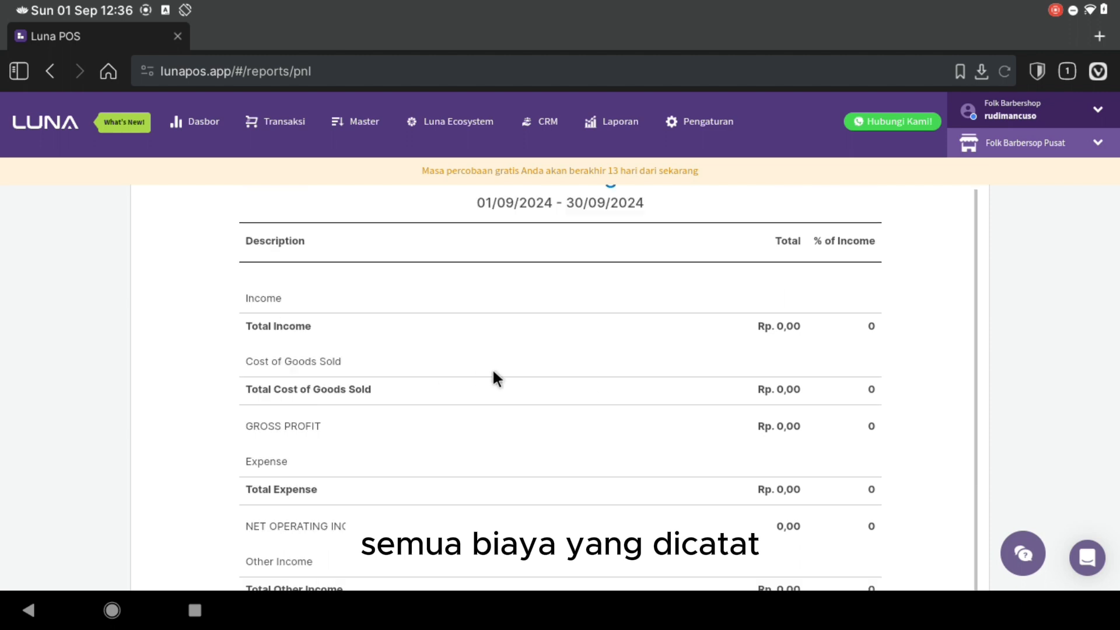
- Generate the Neraca balance sheet as of 01/09/2024 and review its asset and liability rows
left_click(632, 123)
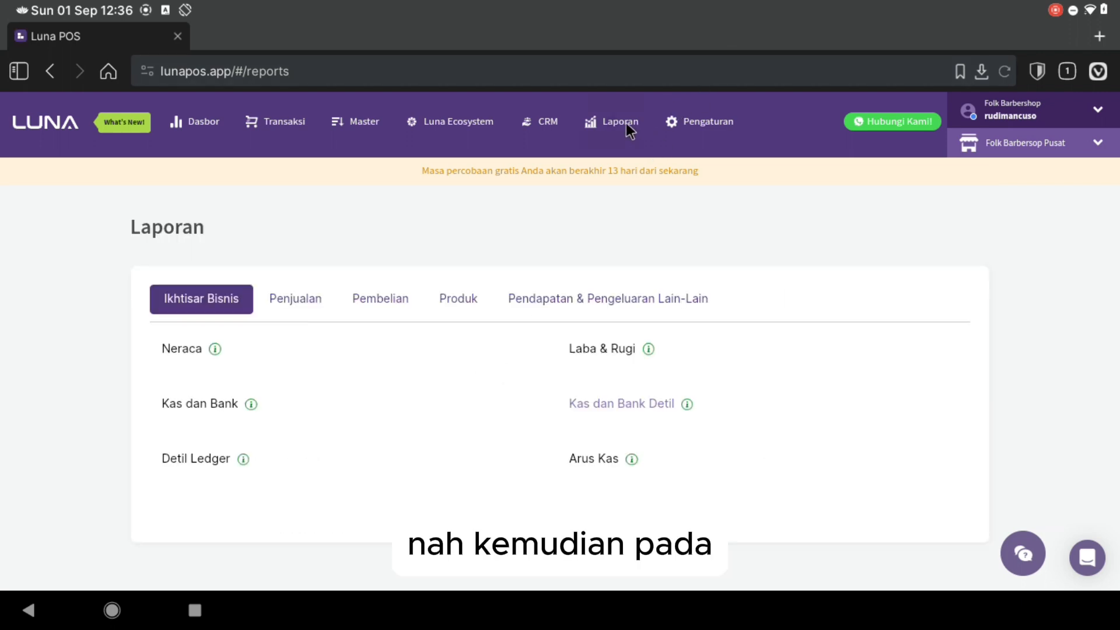
left_click(182, 348)
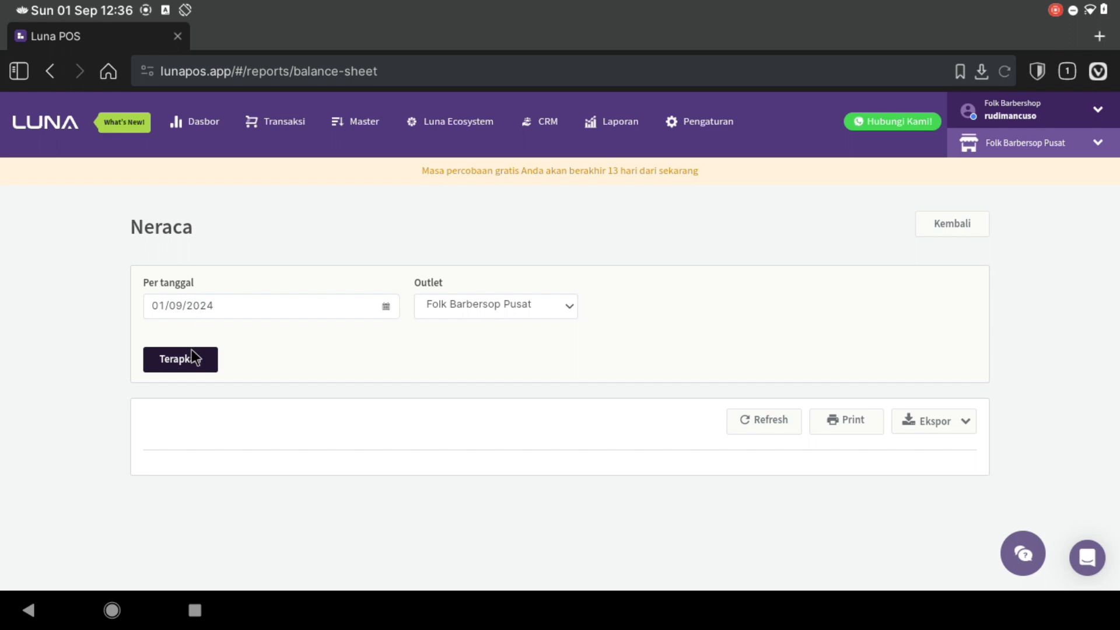
left_click(191, 352)
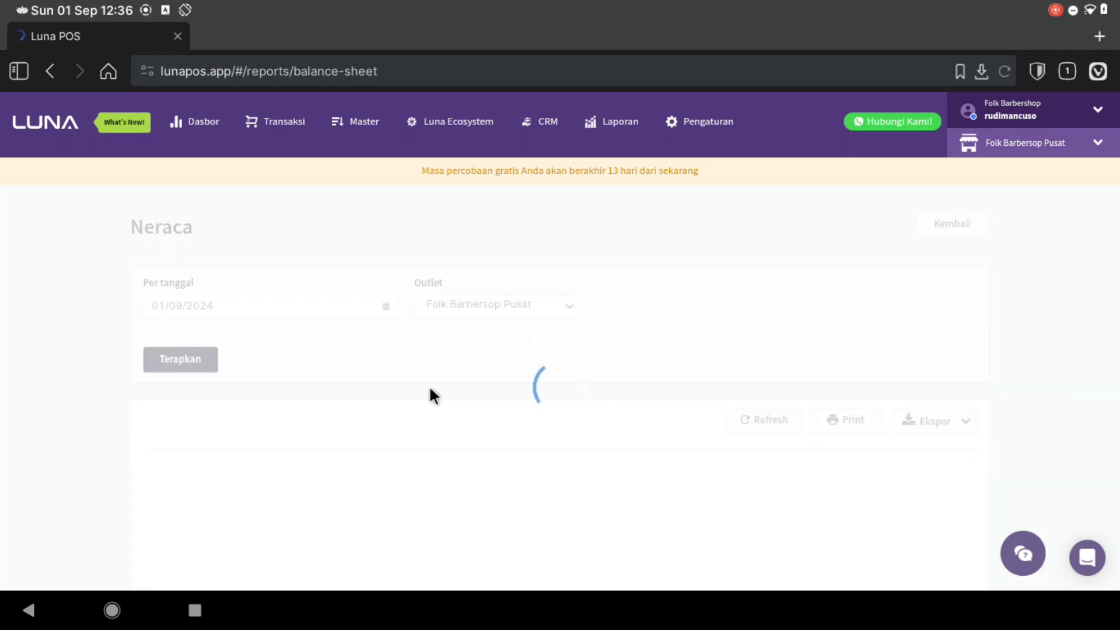
scroll(430, 392, "down", 6)
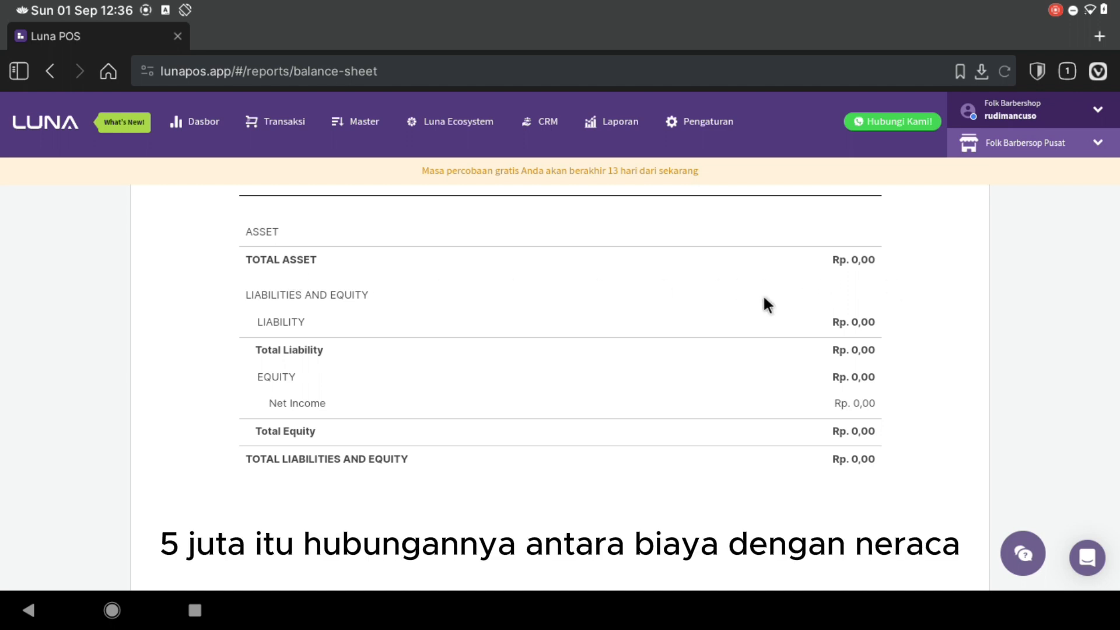
scroll(570, 342, "up", 1)
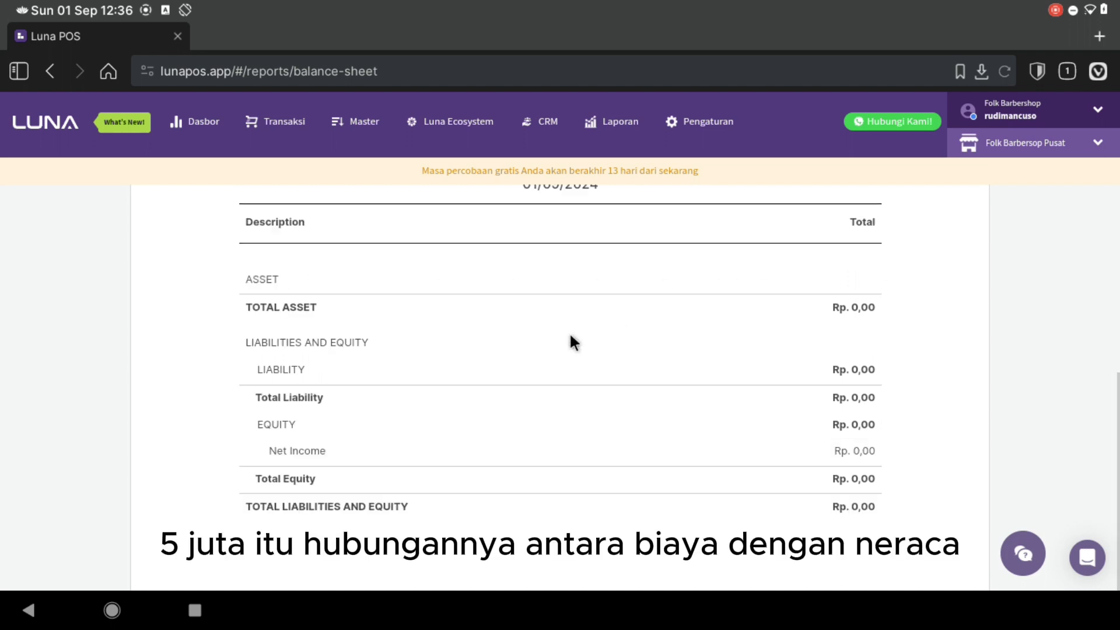
scroll(569, 341, "up", 5)
- Run the Arus Kas report for Bulan ini (01/09/2024–30/09/2024) and review its zero cash-flow rows
left_click(622, 131)
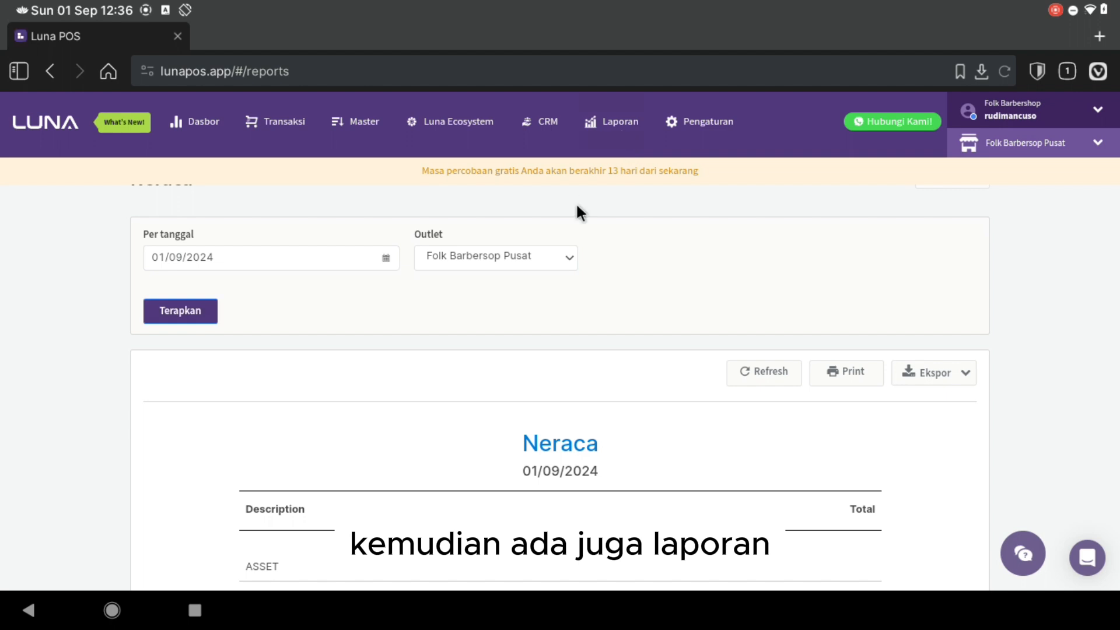
left_click(583, 456)
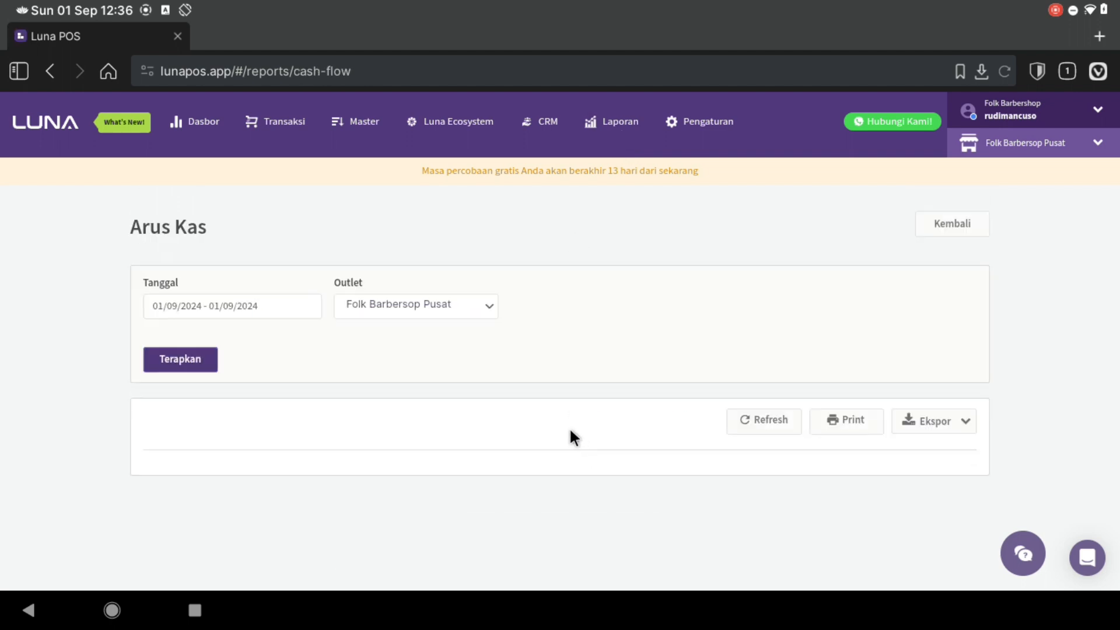
left_click(229, 309)
left_click(166, 447)
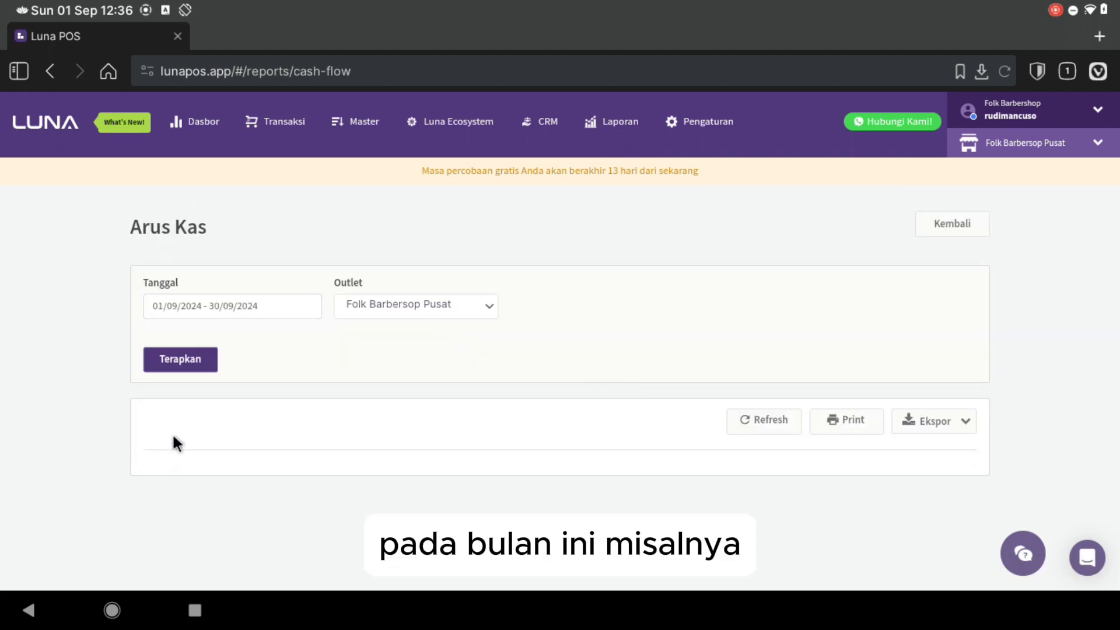
left_click(171, 368)
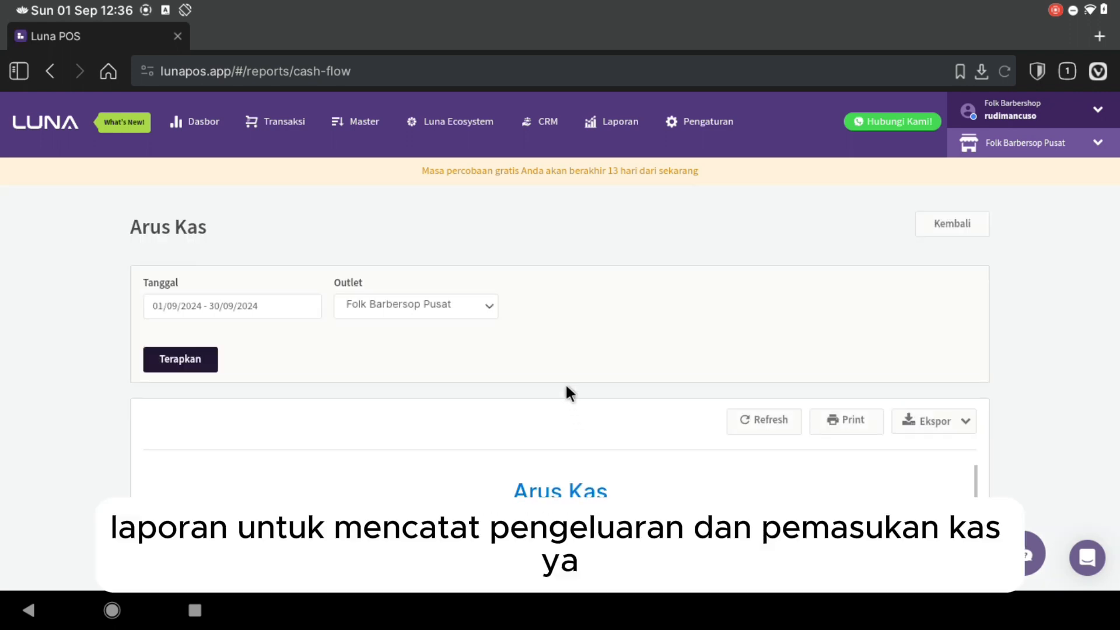
scroll(566, 386, "down", 3)
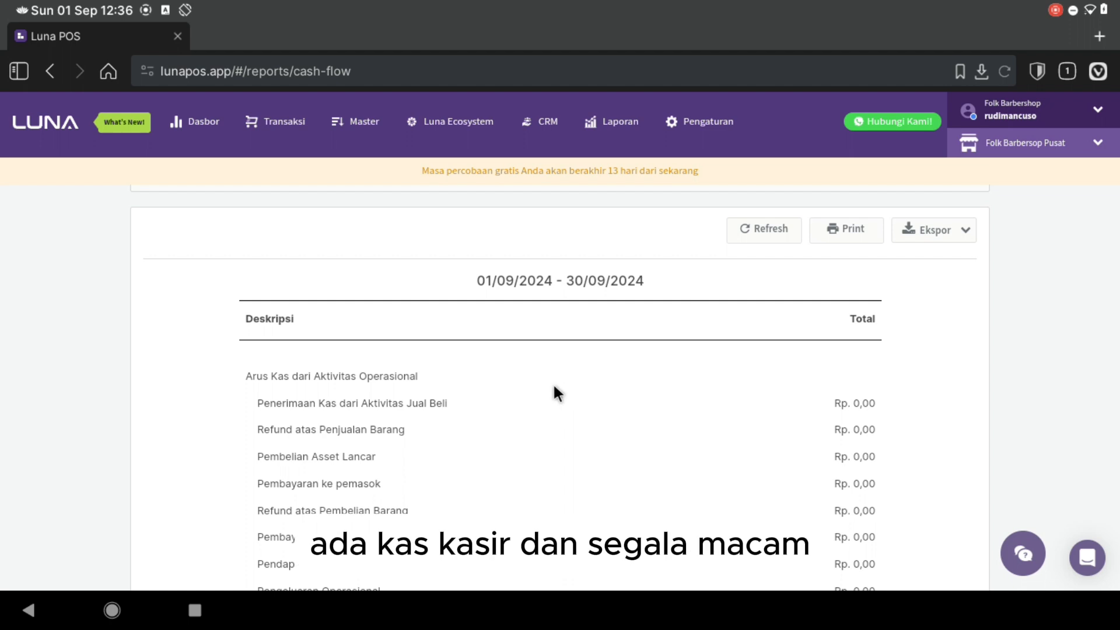
scroll(407, 408, "down", 2)
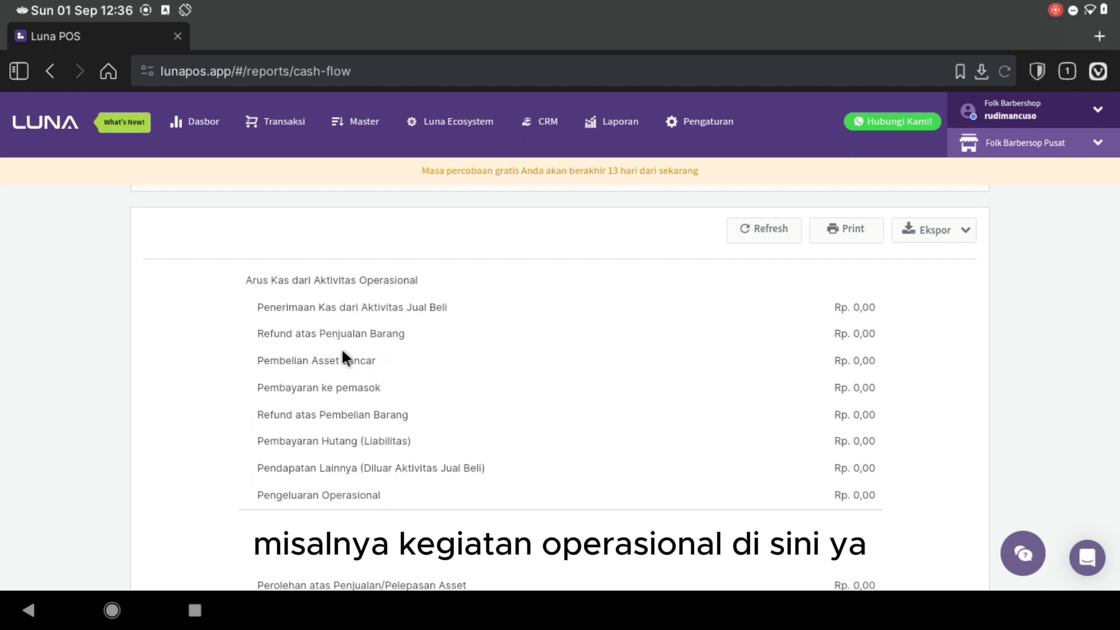
scroll(343, 347, "down", 1)
scroll(408, 460, "down", 1)
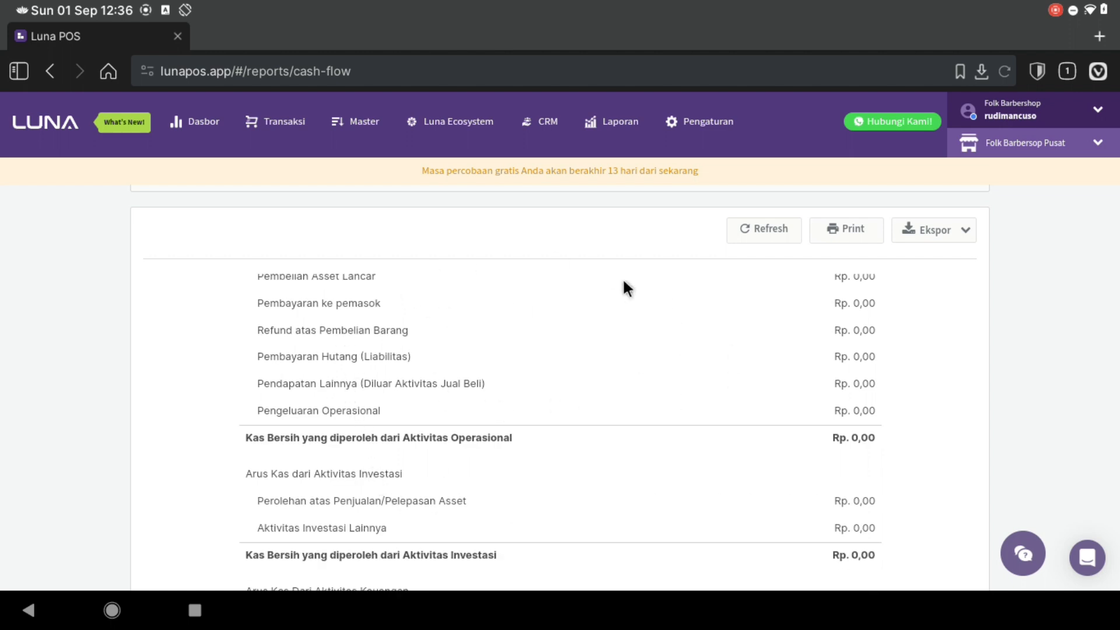
scroll(693, 408, "up", 5)
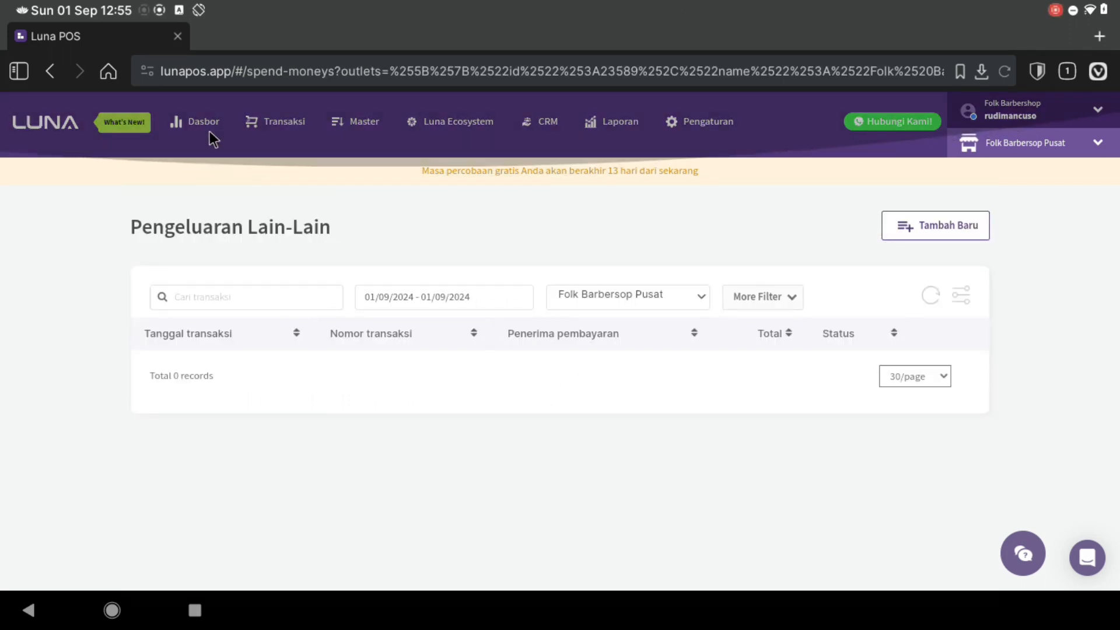
- Open a new blank Pengeluaran Lain-lain expense form, then switch to the Android home screen
left_click(205, 124)
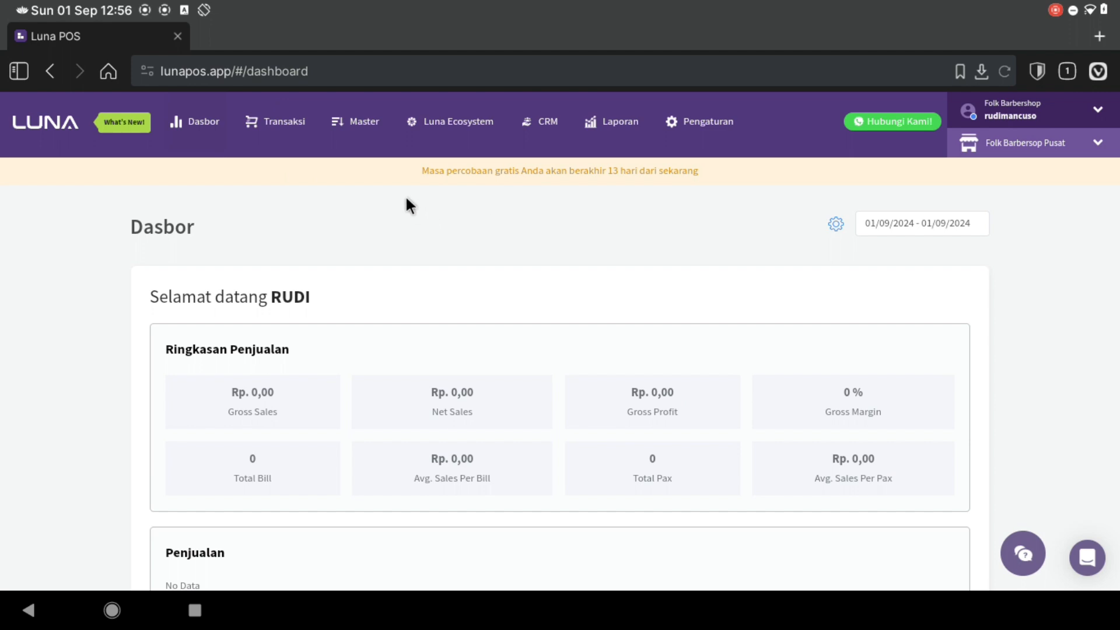
left_click(278, 124)
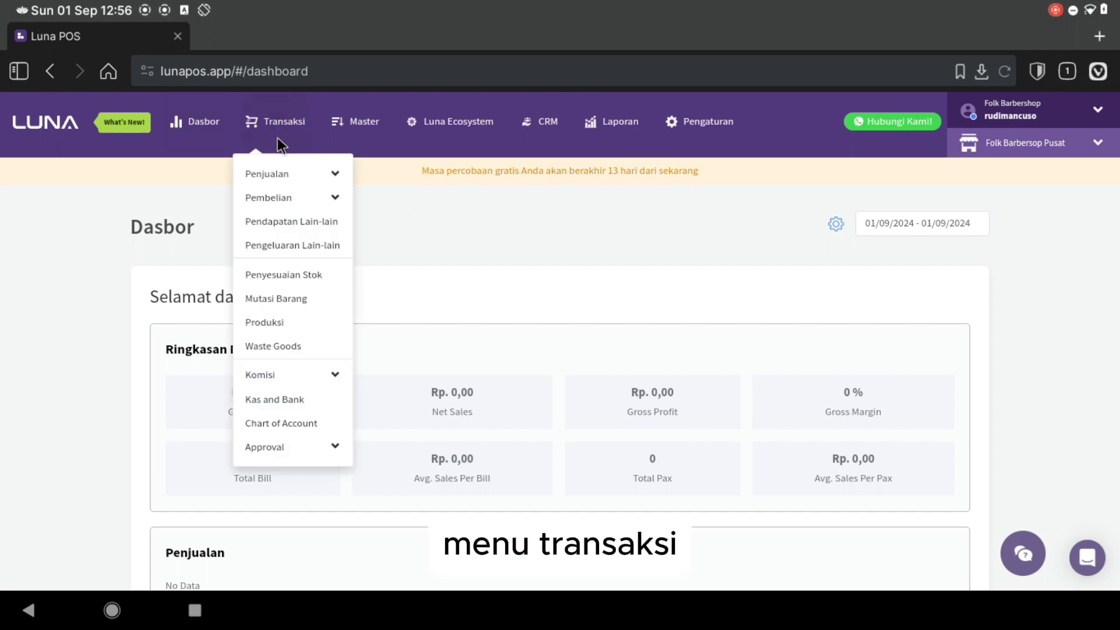
left_click(286, 248)
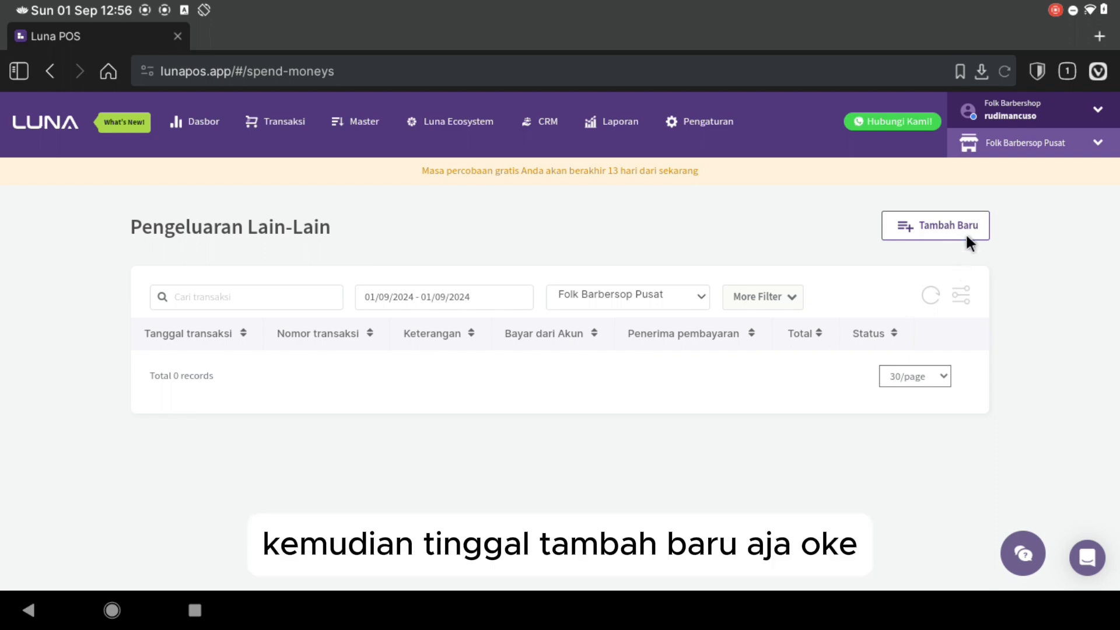
left_click(945, 224)
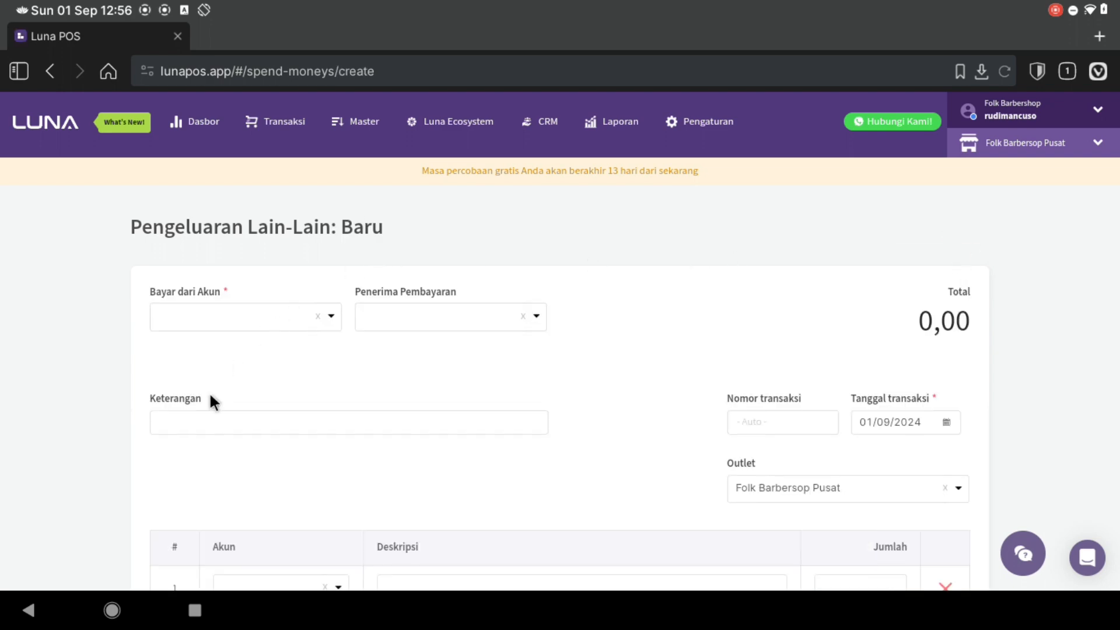
left_click(112, 610)
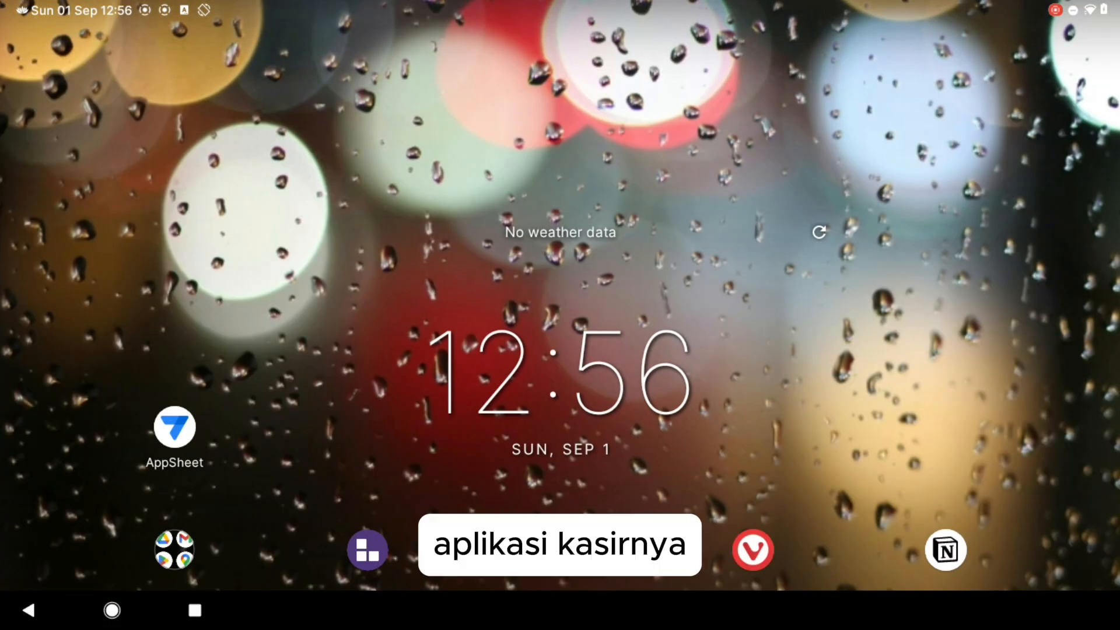
- In the Luna POS cashier app, start a new Kas expense and discard it without saving
left_click(368, 545)
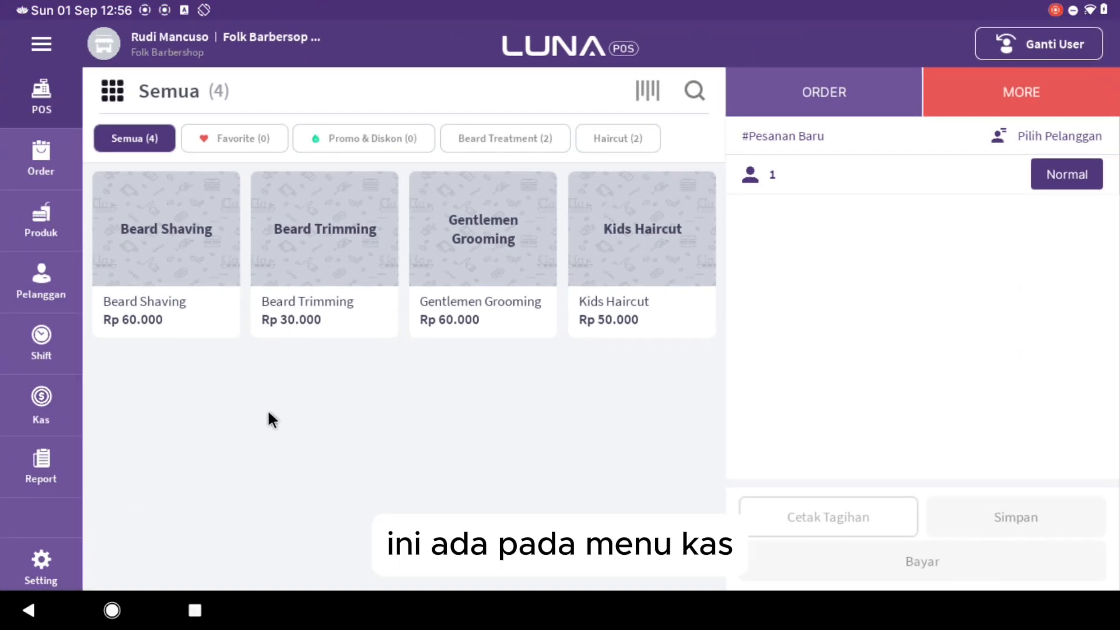
left_click(57, 398)
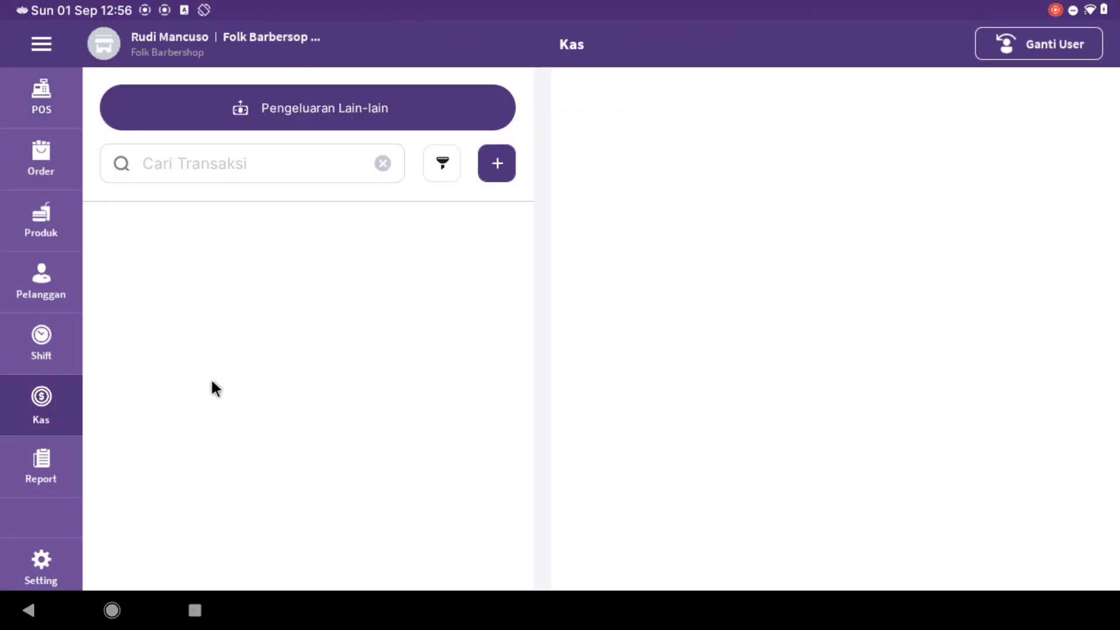
left_click(506, 169)
scroll(604, 308, "down", 1)
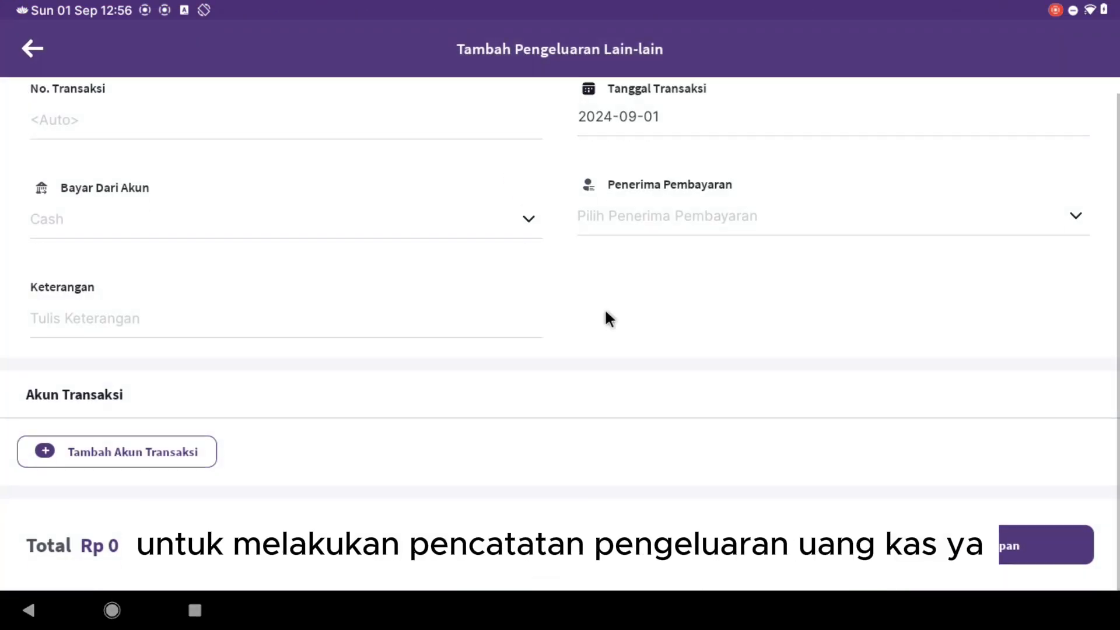
scroll(604, 320, "up", 1)
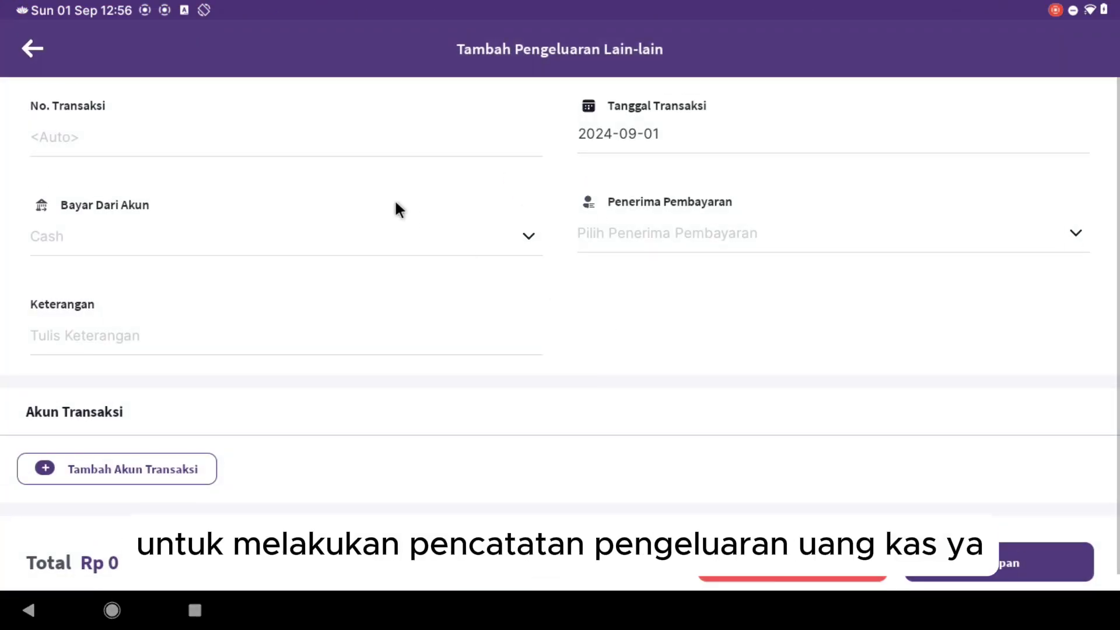
left_click(28, 51)
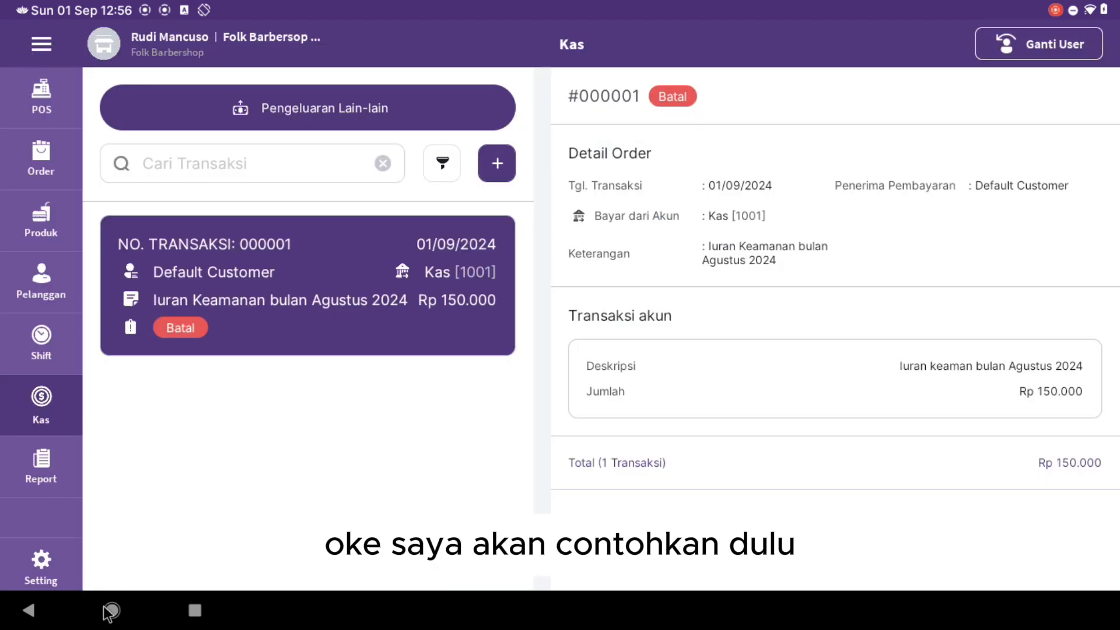
left_click(111, 610)
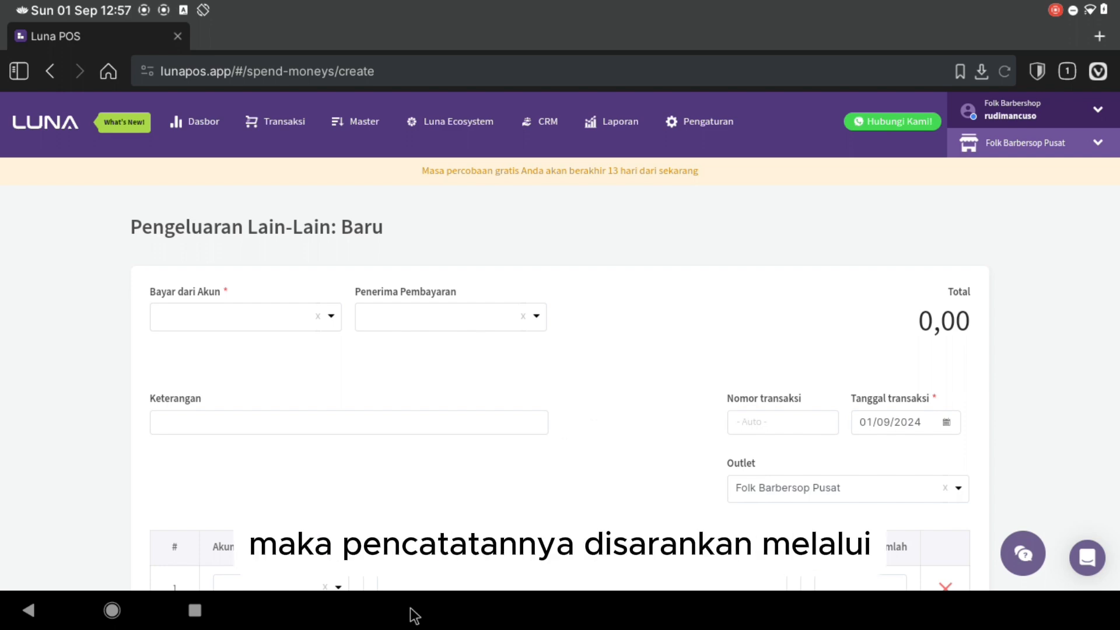
- Reopen the cashier app's Kas screen to view cancelled entry 000001, then return to the browser form
left_click(112, 610)
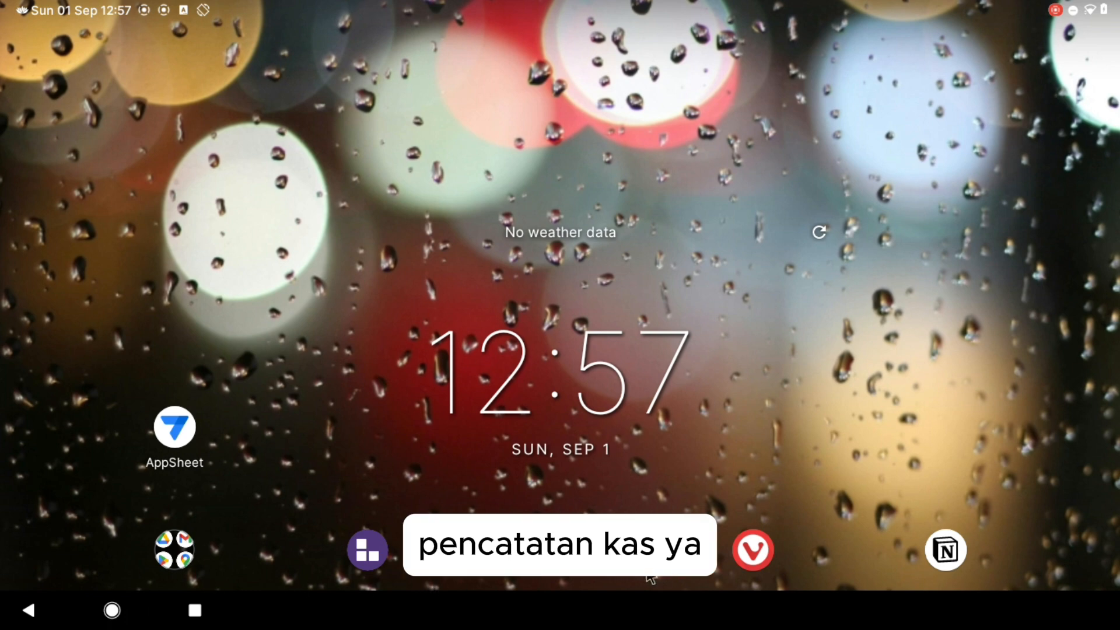
left_click(373, 547)
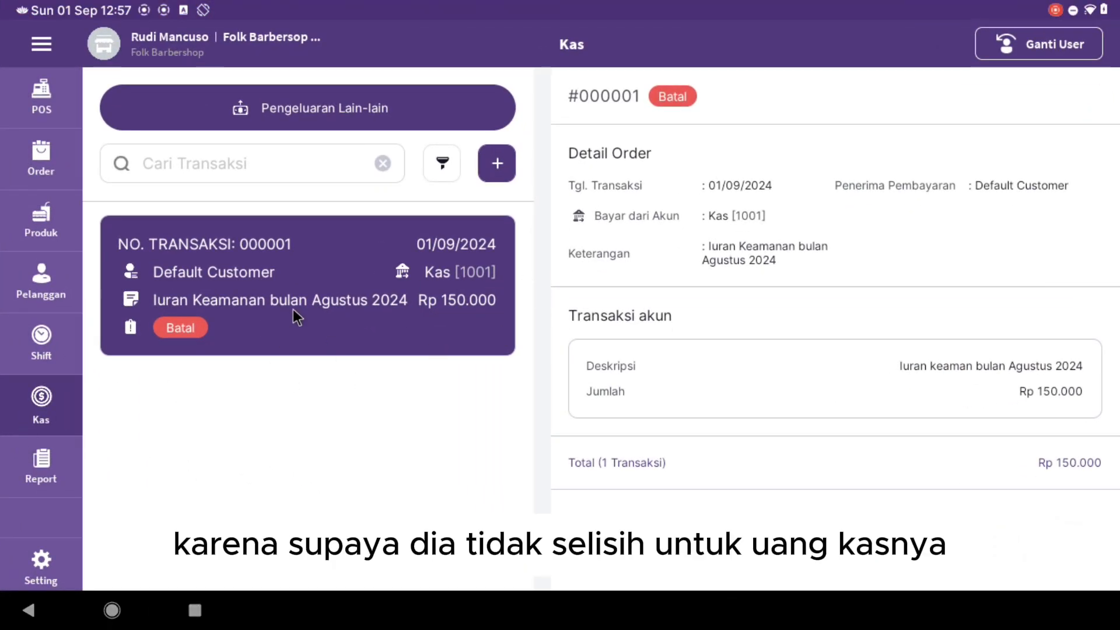
left_click(112, 610)
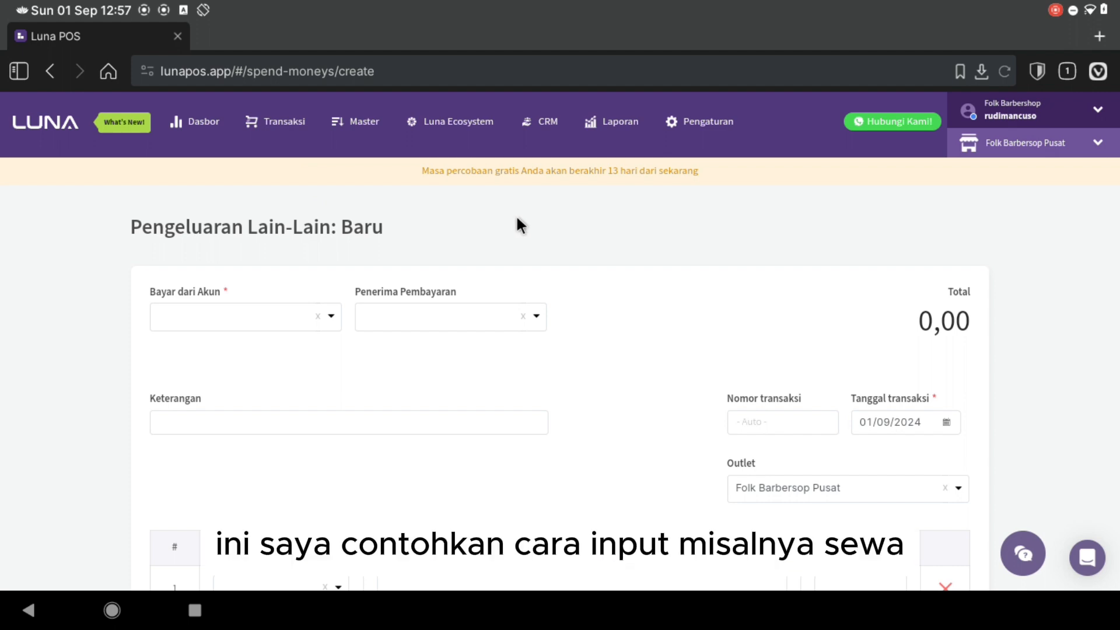
left_click(293, 124)
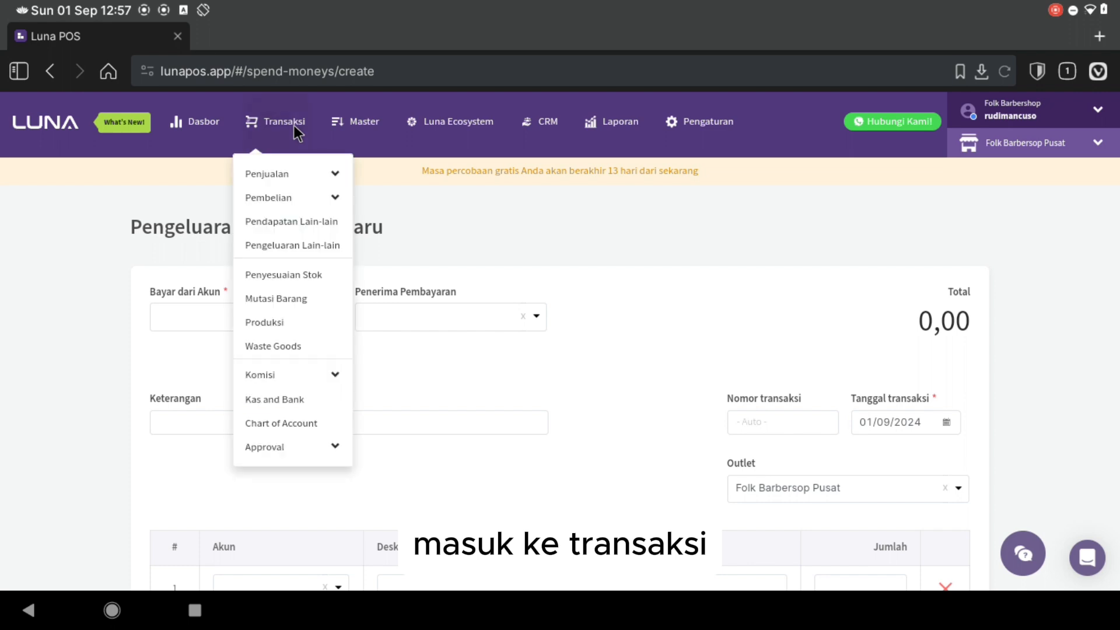
left_click(286, 244)
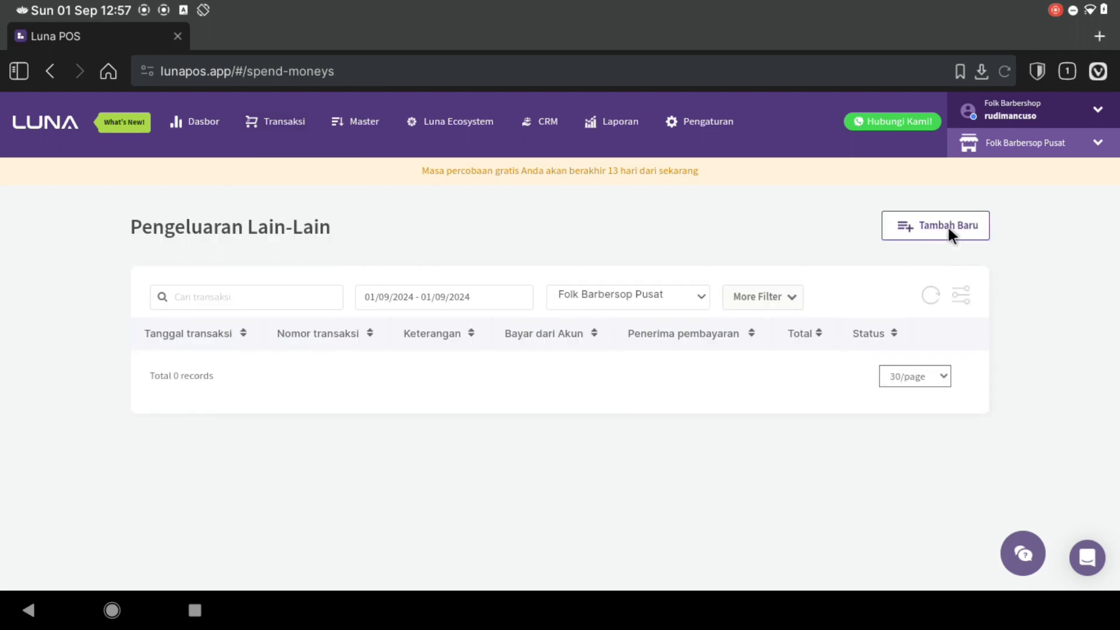
left_click(947, 227)
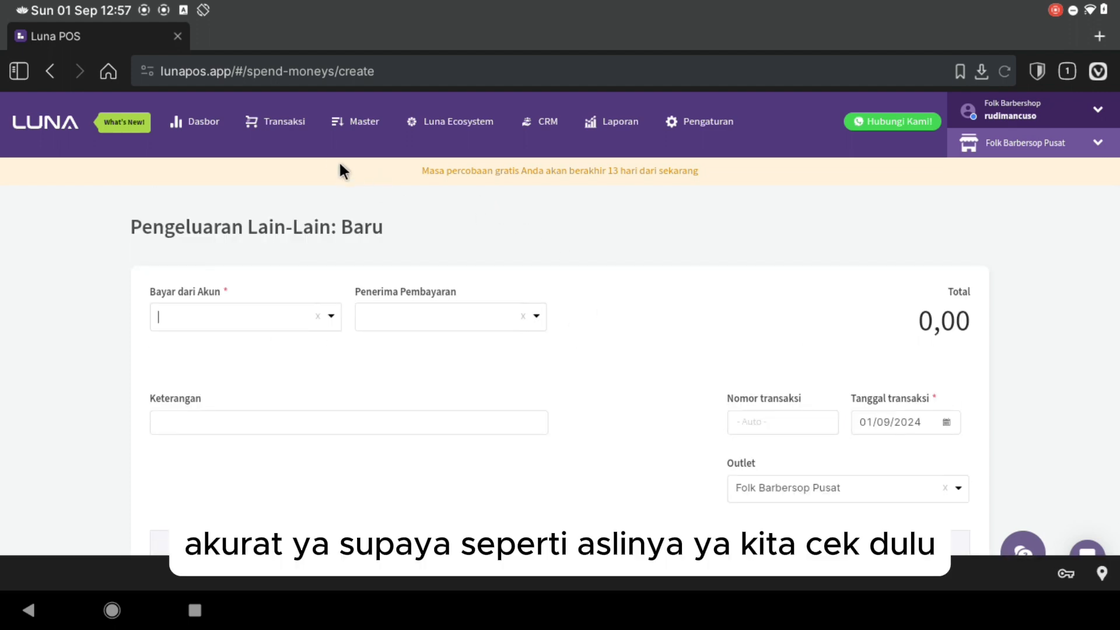
left_click(600, 130)
- Regenerate the Neraca balance sheet for 01/09/2024 and scroll through it
left_click(170, 352)
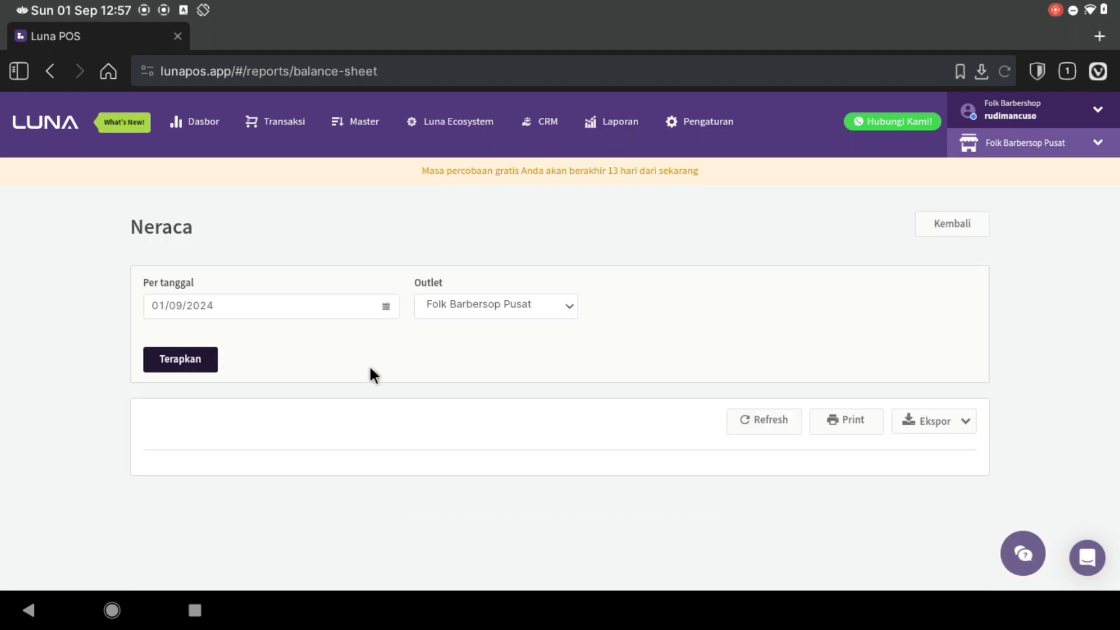
left_click(211, 356)
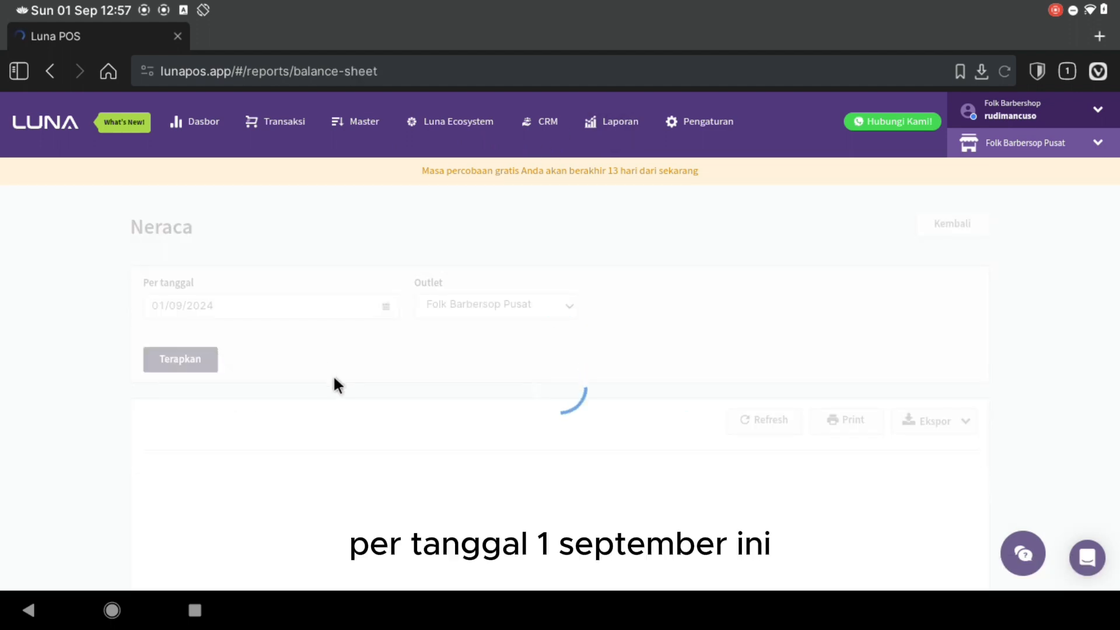
scroll(366, 423, "down", 5)
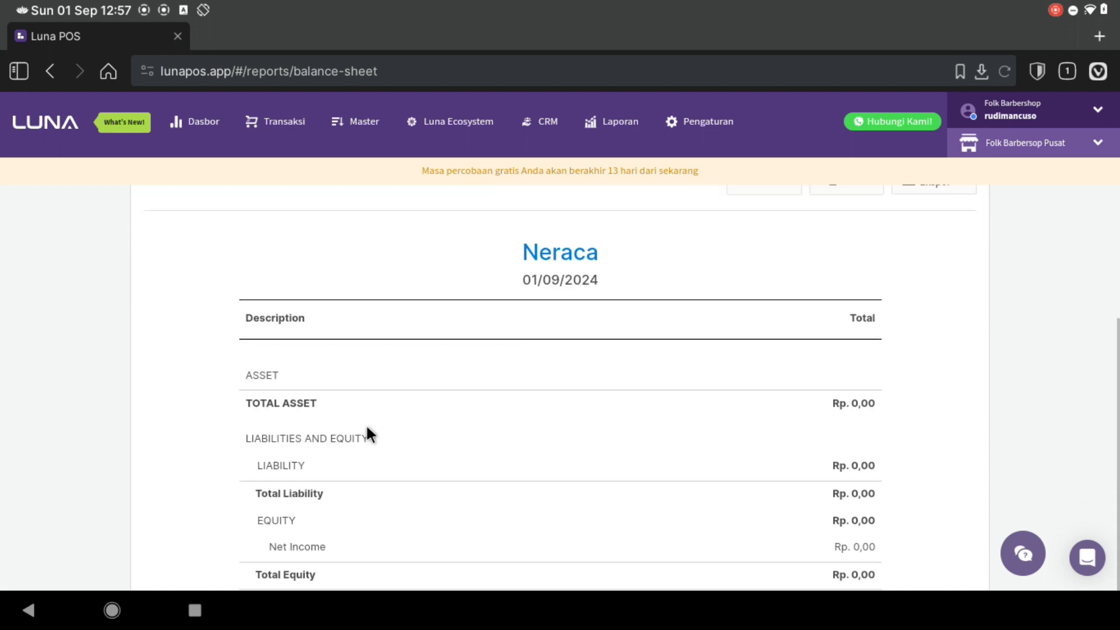
scroll(366, 423, "up", 3)
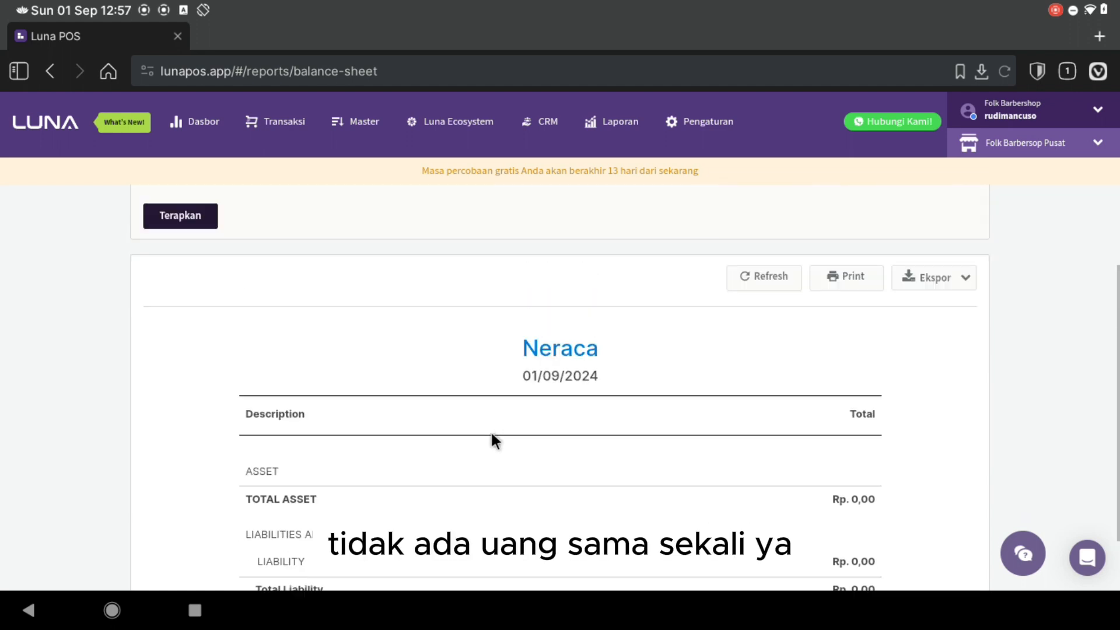
- Go to Chart of Account > Tindakan > Jurnal Manual to list the manual journal entries
left_click(292, 121)
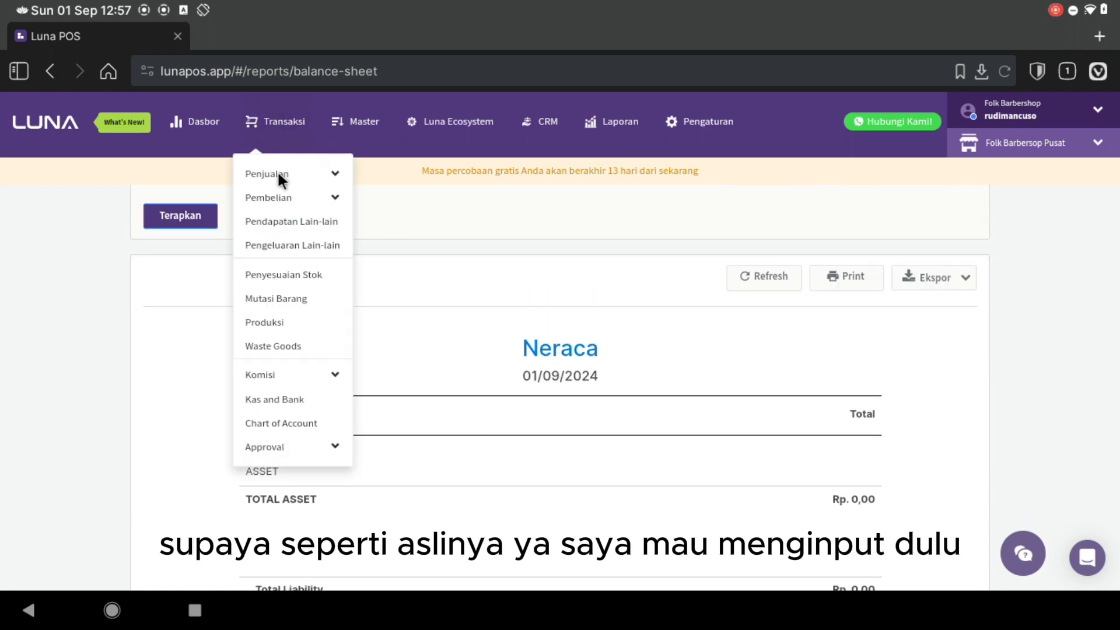
left_click(247, 418)
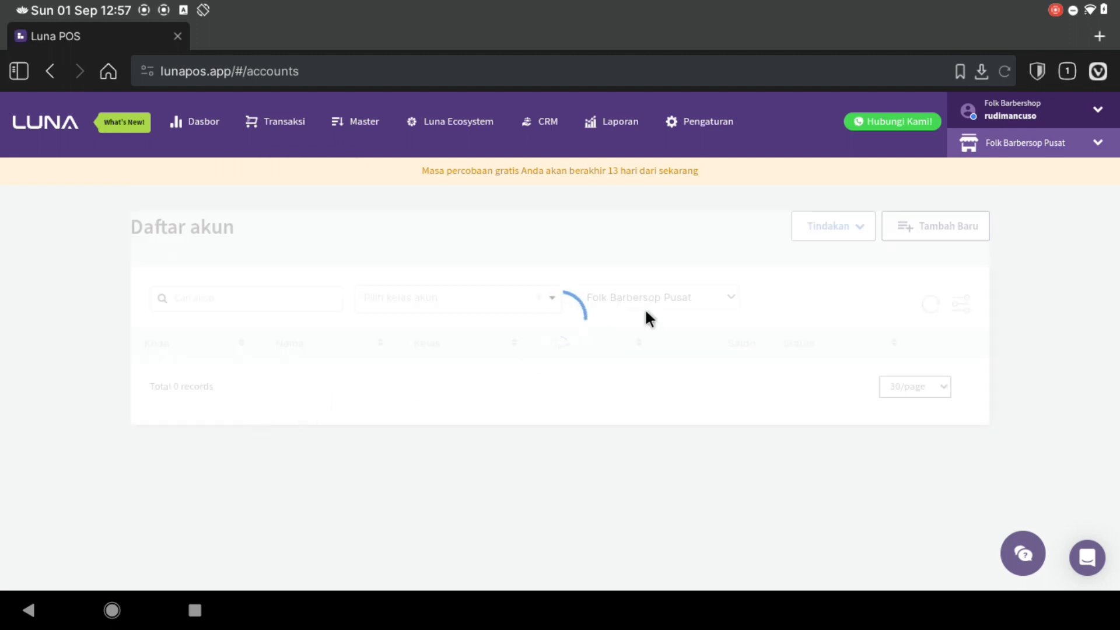
left_click(807, 236)
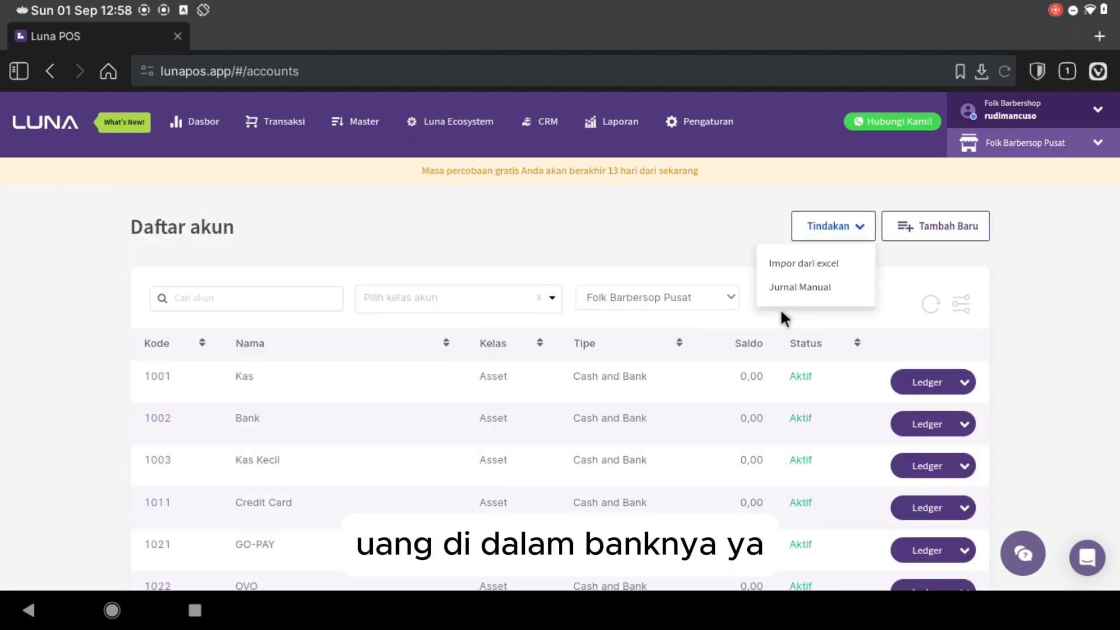
left_click(778, 285)
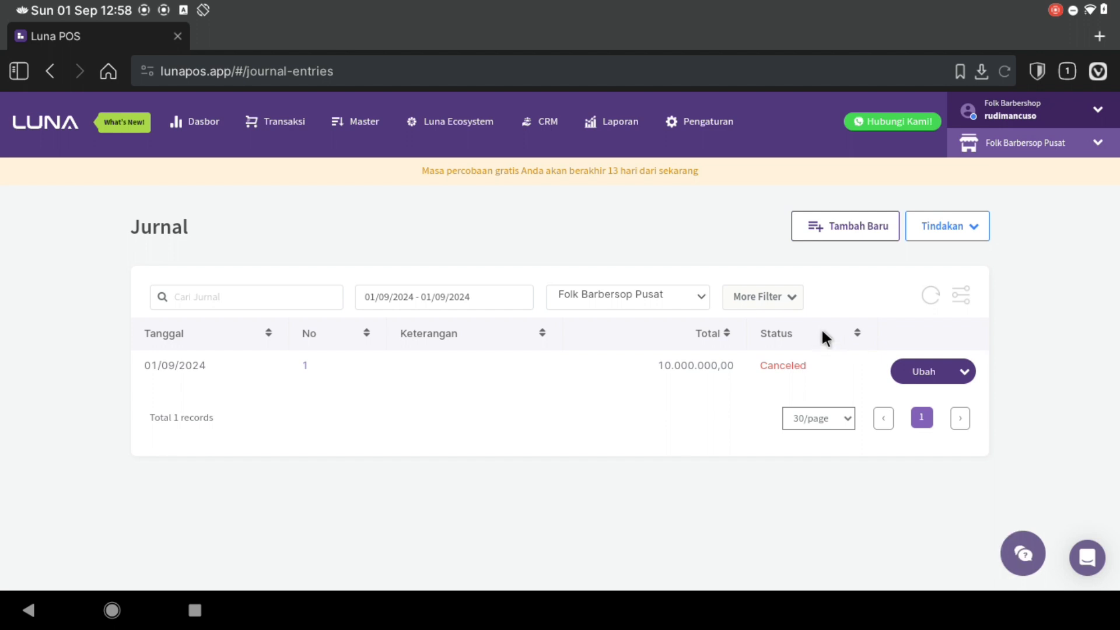
- Start a new journal entry with Bank on line 1 and Modal Disetor on line 2
left_click(877, 226)
scroll(494, 361, "down", 1)
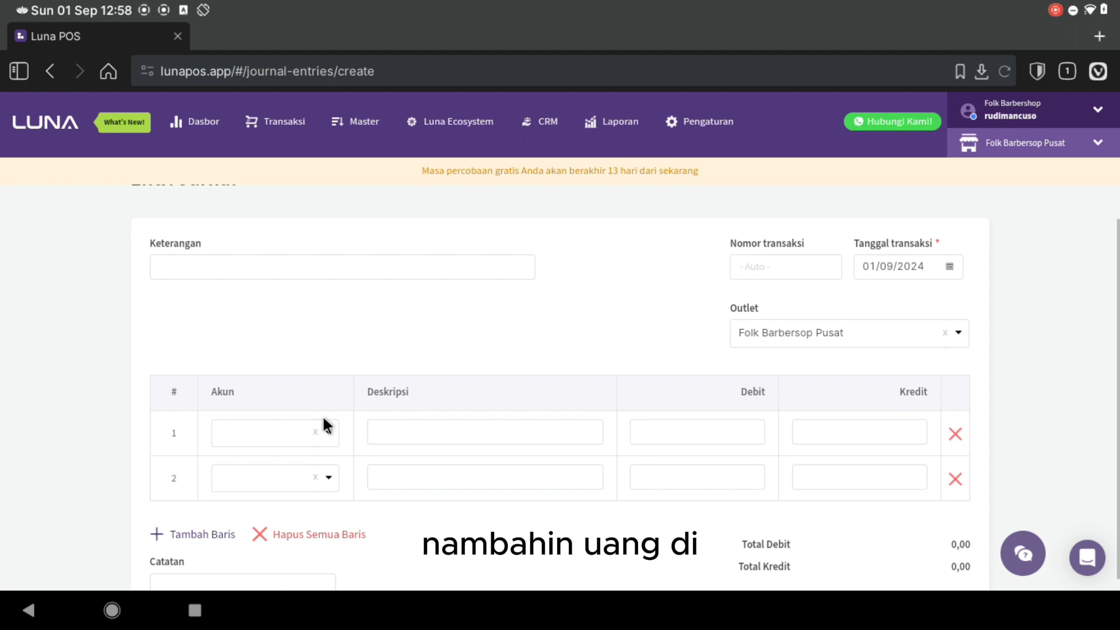
left_click(278, 432)
type("bank")
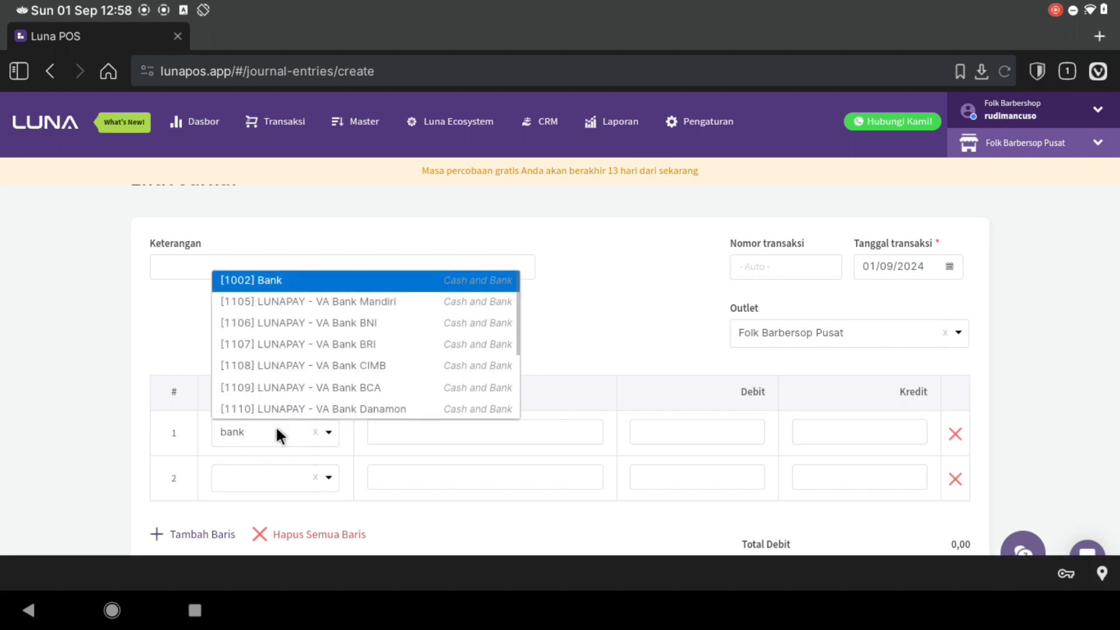
key("Return")
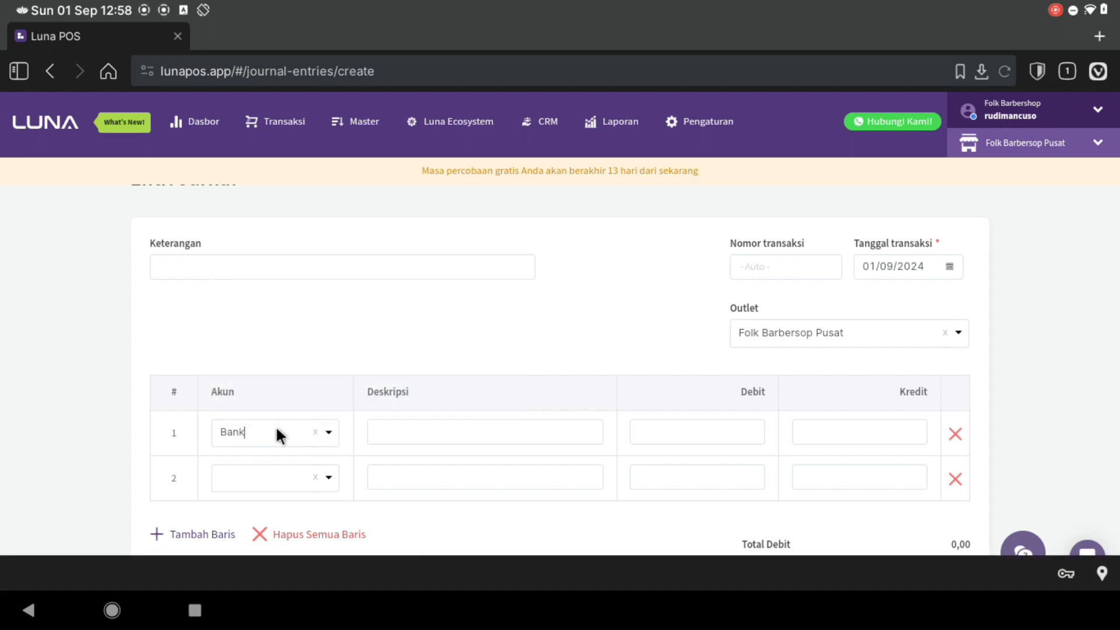
left_click(262, 476)
type("m")
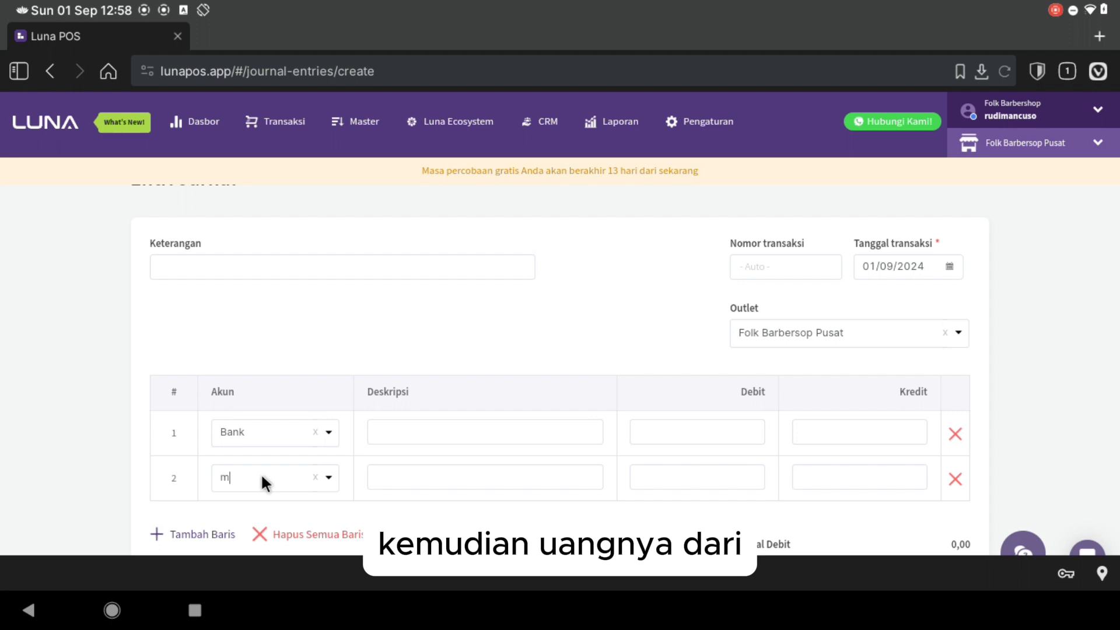
type("oda")
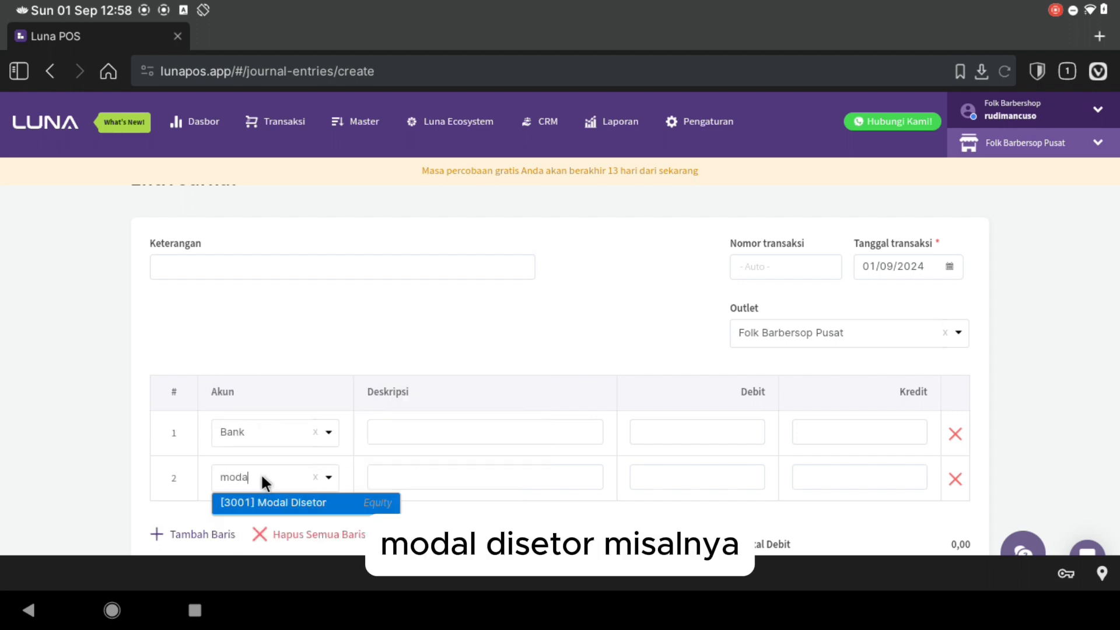
key("Return")
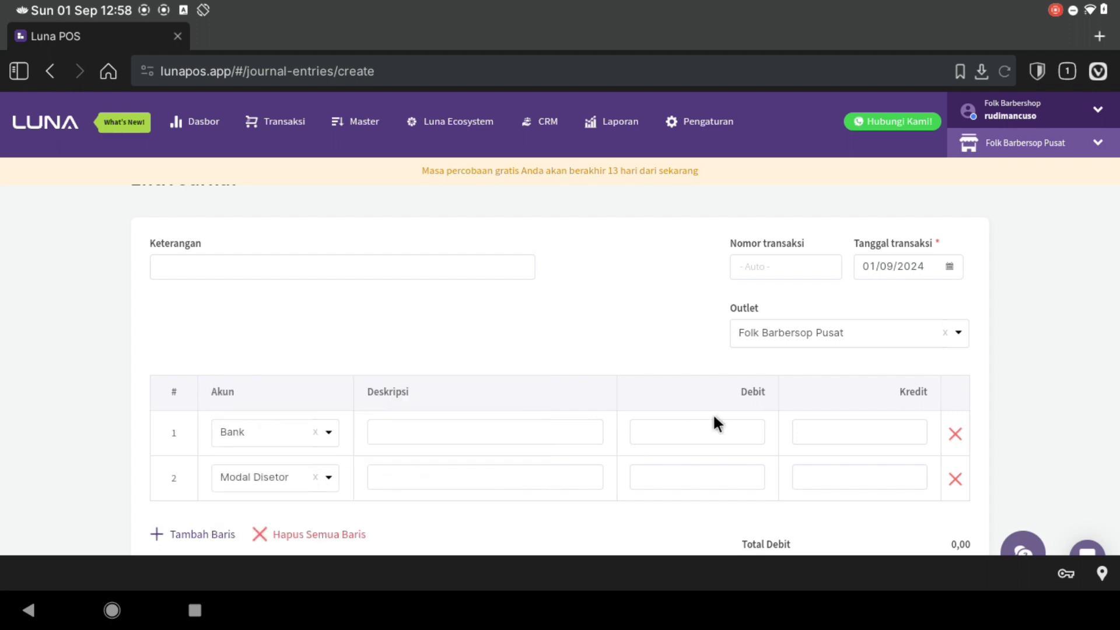
- Enter 50,000,000 as the Bank debit and Modal Disetor credit, then save the entry
left_click(716, 433)
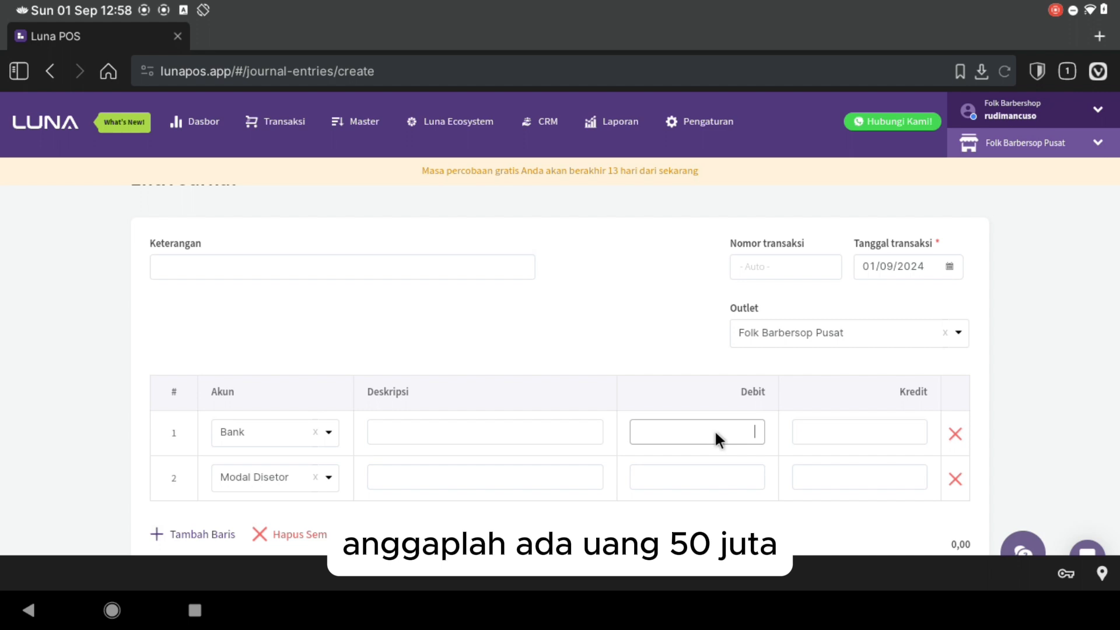
type("50,000")
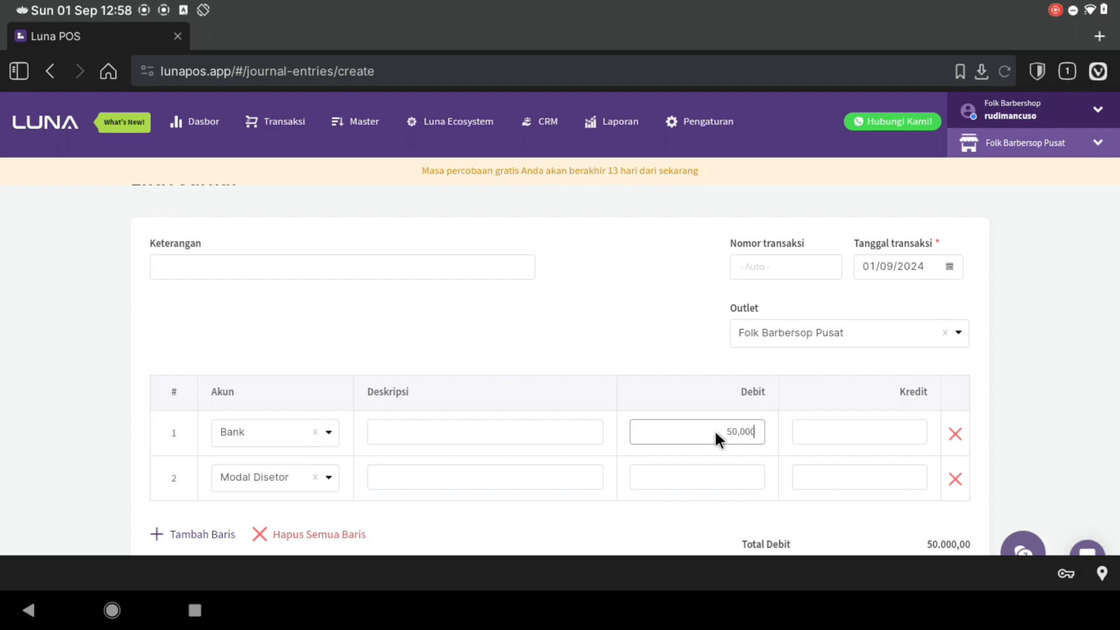
type(",000")
left_click(838, 475)
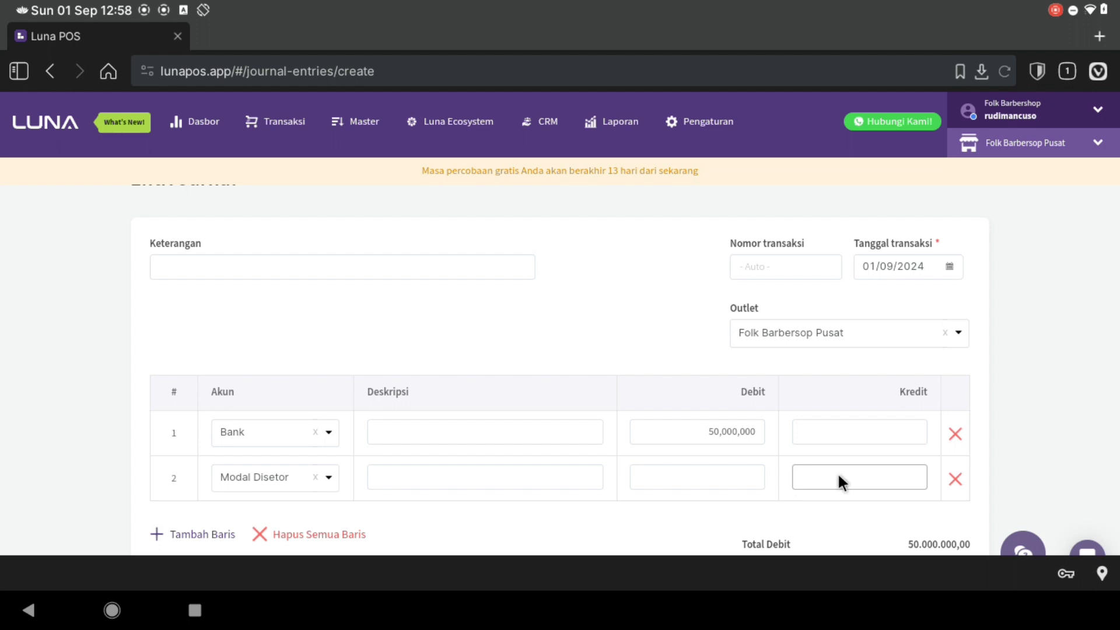
type("50000000")
scroll(838, 473, "down", 3)
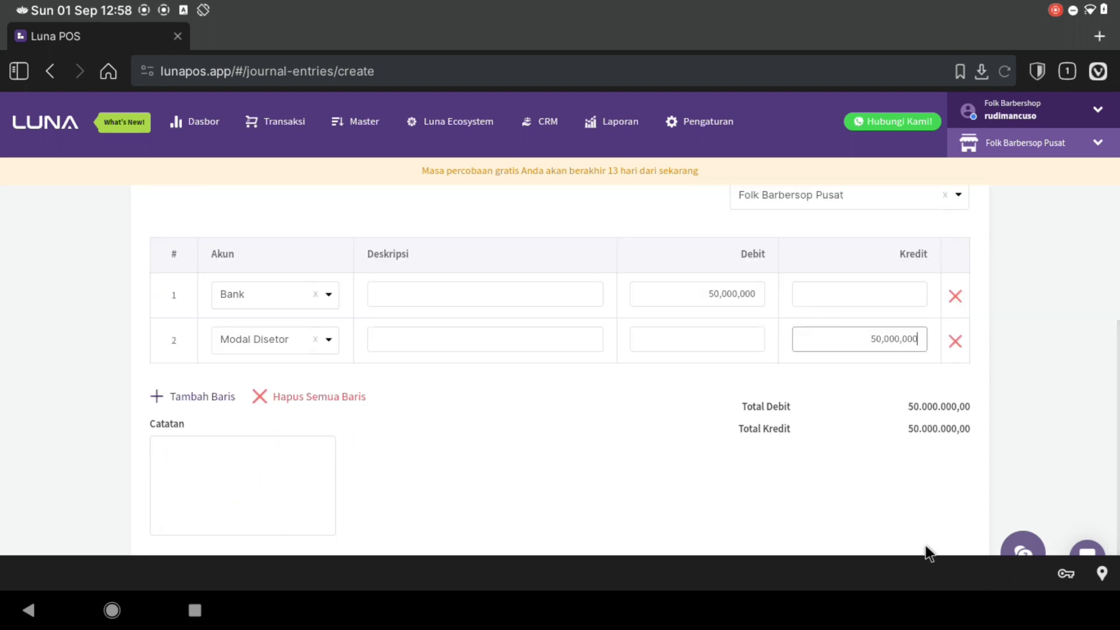
scroll(928, 551, "down", 2)
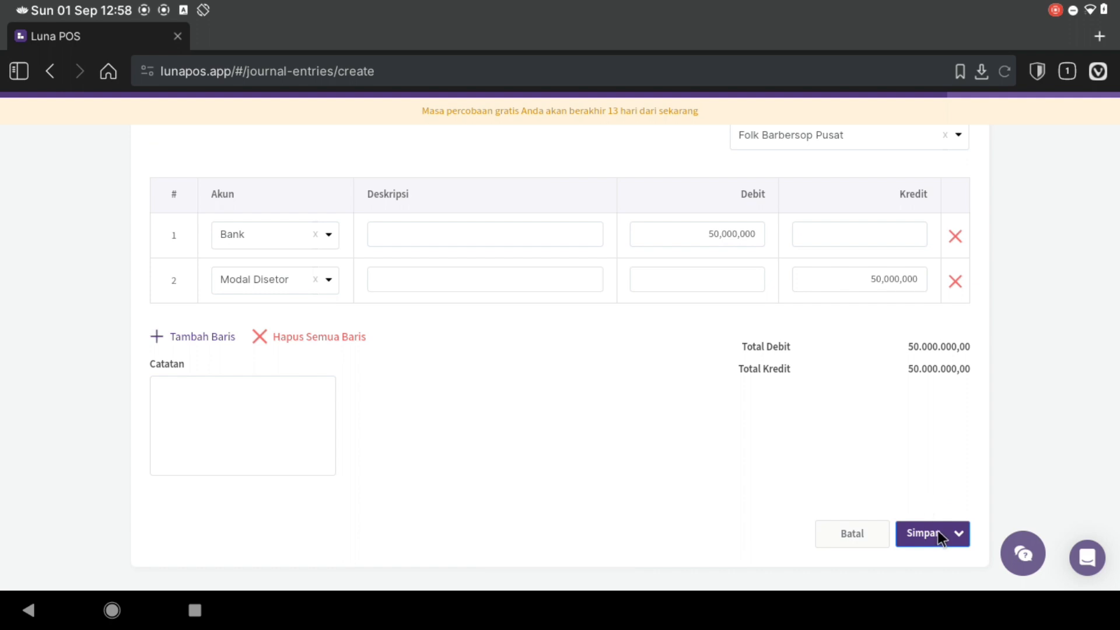
left_click(939, 531)
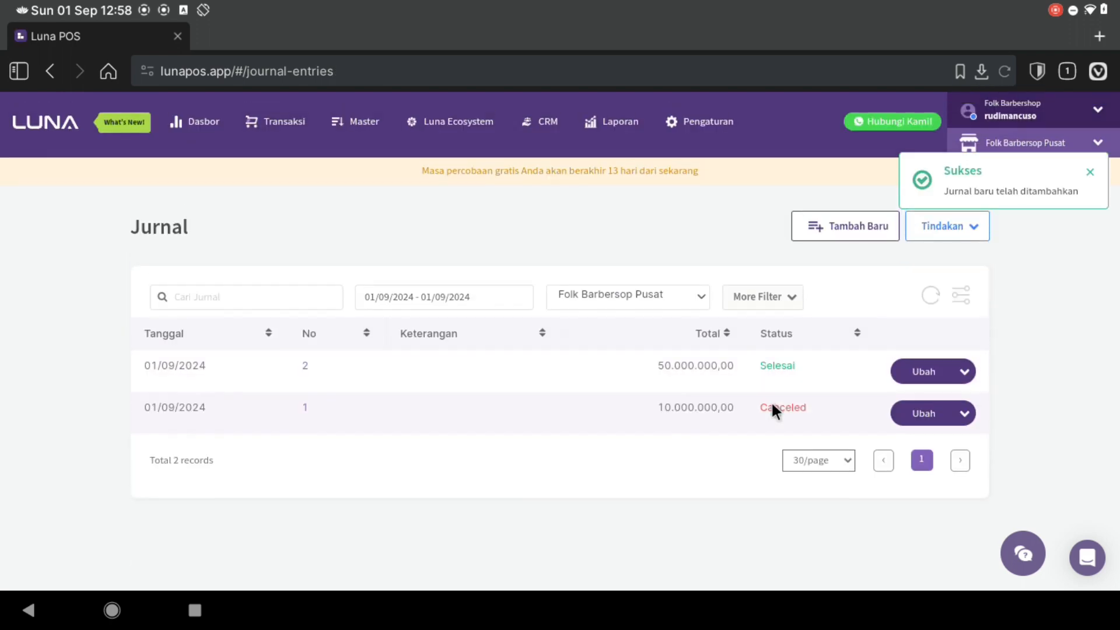
- Regenerate the Neraca for 01/09/2024 and confirm Bank now shows Rp. 50.000.000,00
left_click(629, 123)
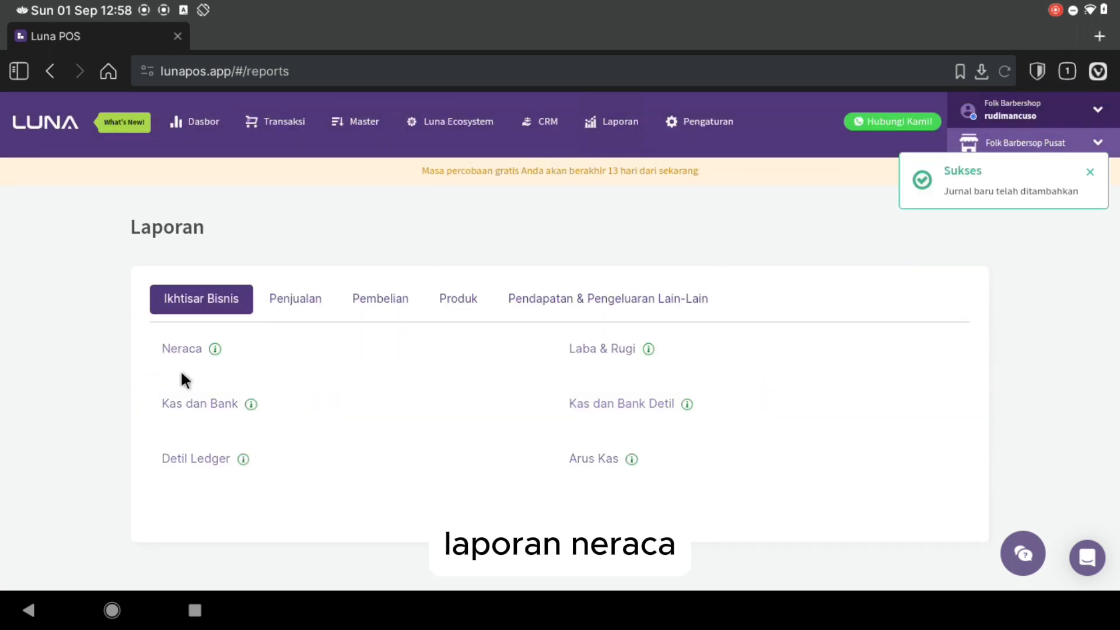
left_click(176, 350)
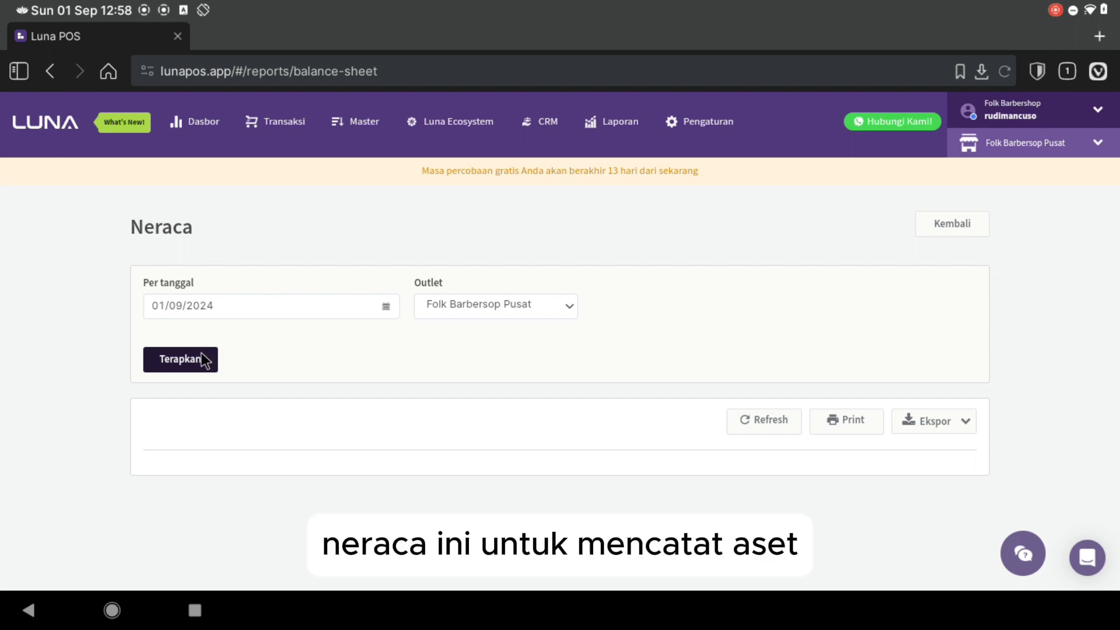
left_click(203, 357)
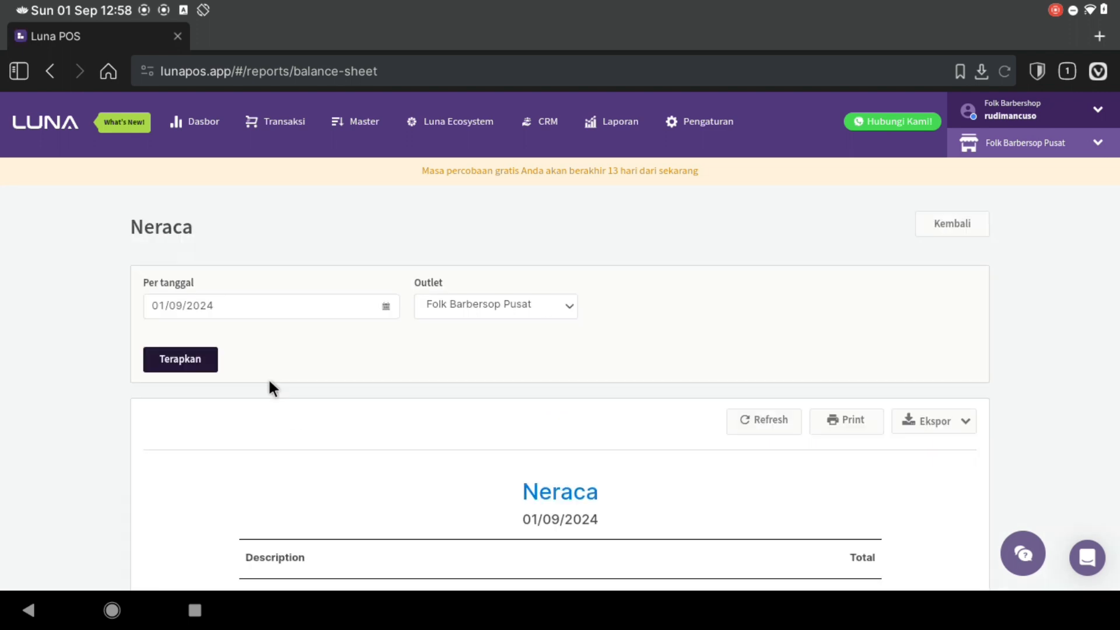
scroll(267, 387, "down", 4)
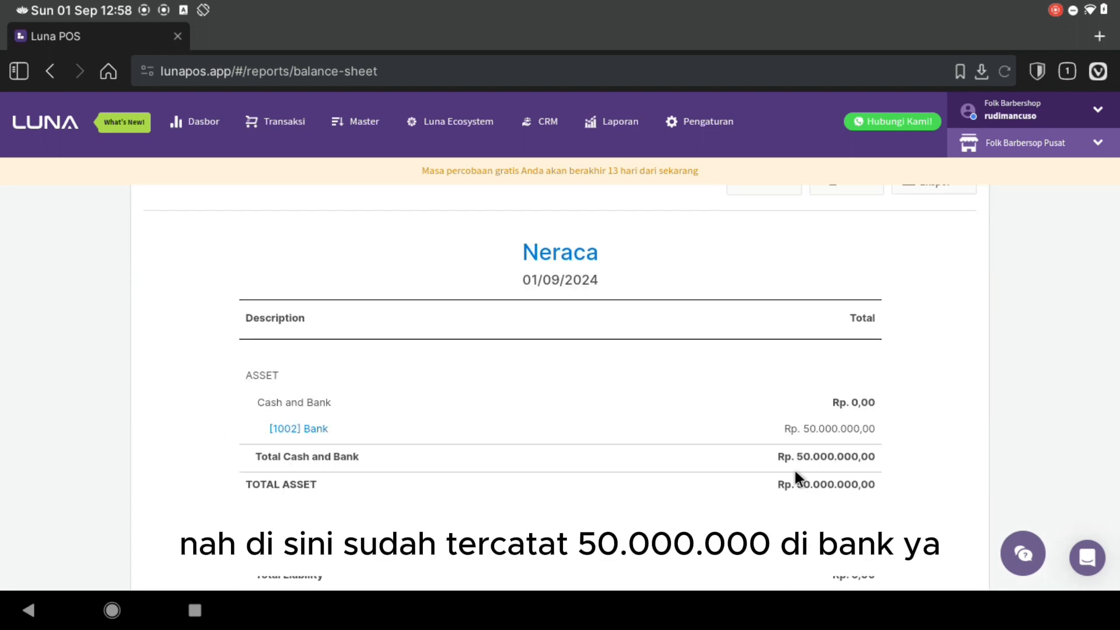
scroll(800, 429, "up", 4)
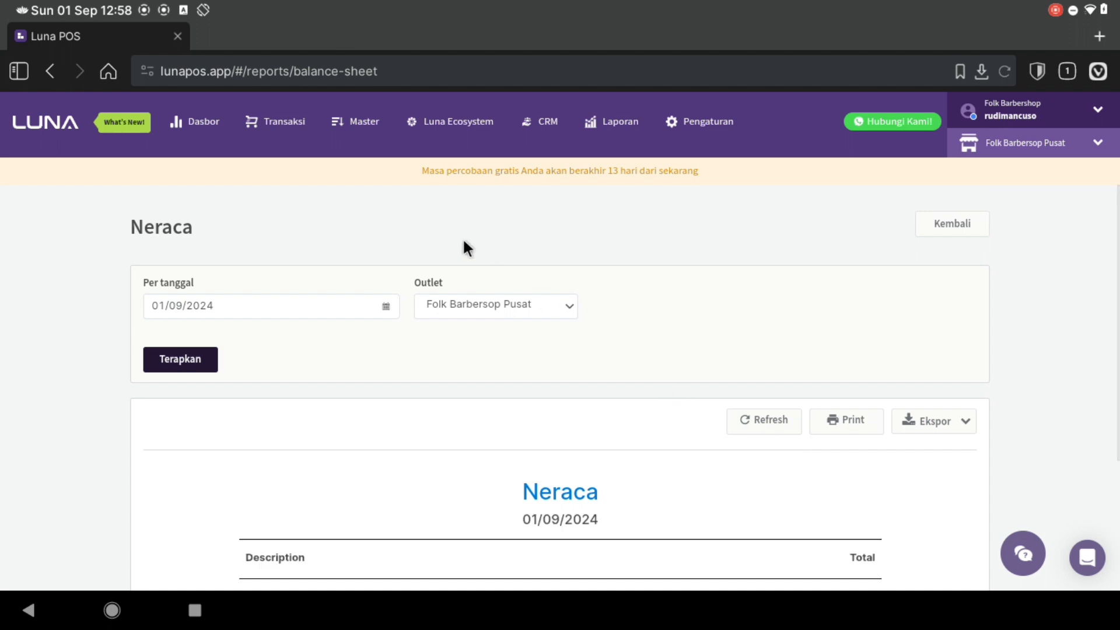
left_click(297, 131)
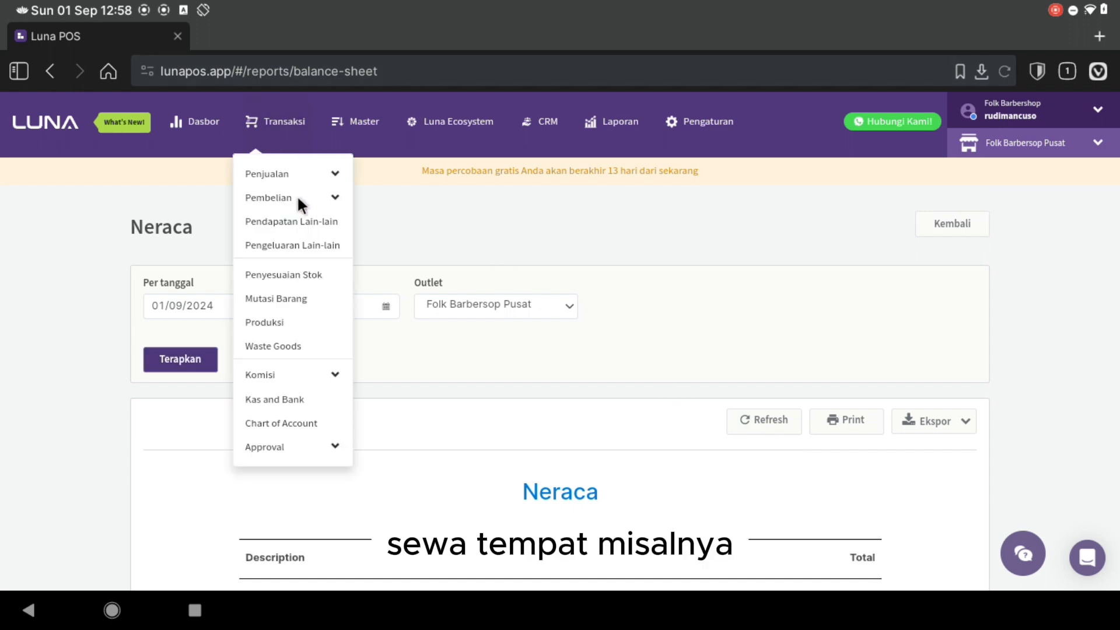
- Start a new other-expense record paid from the Bank account
left_click(304, 243)
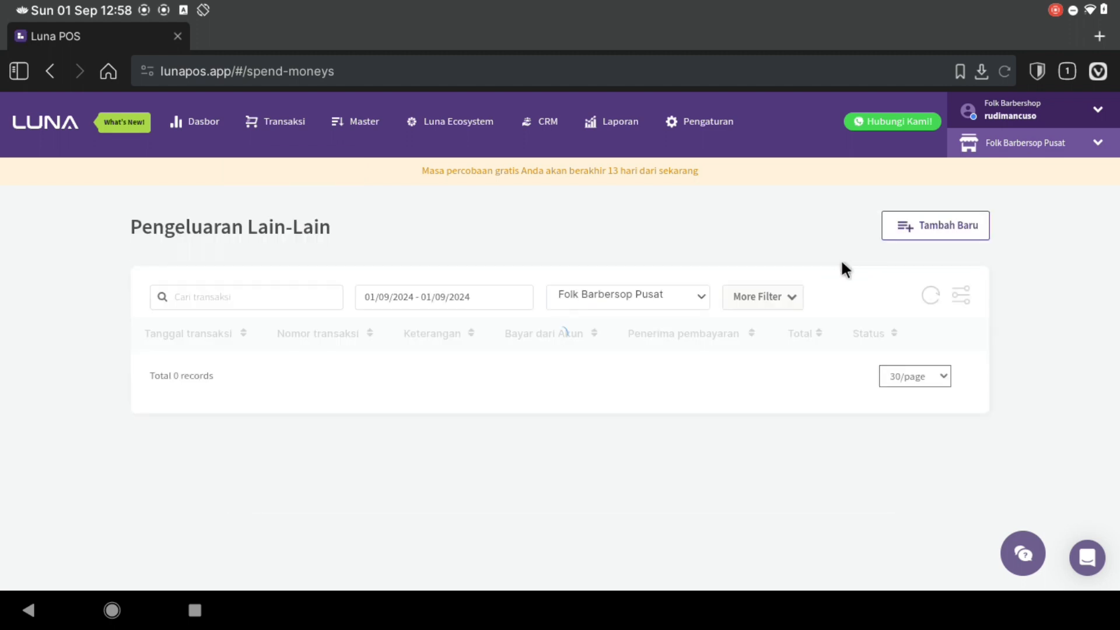
left_click(906, 243)
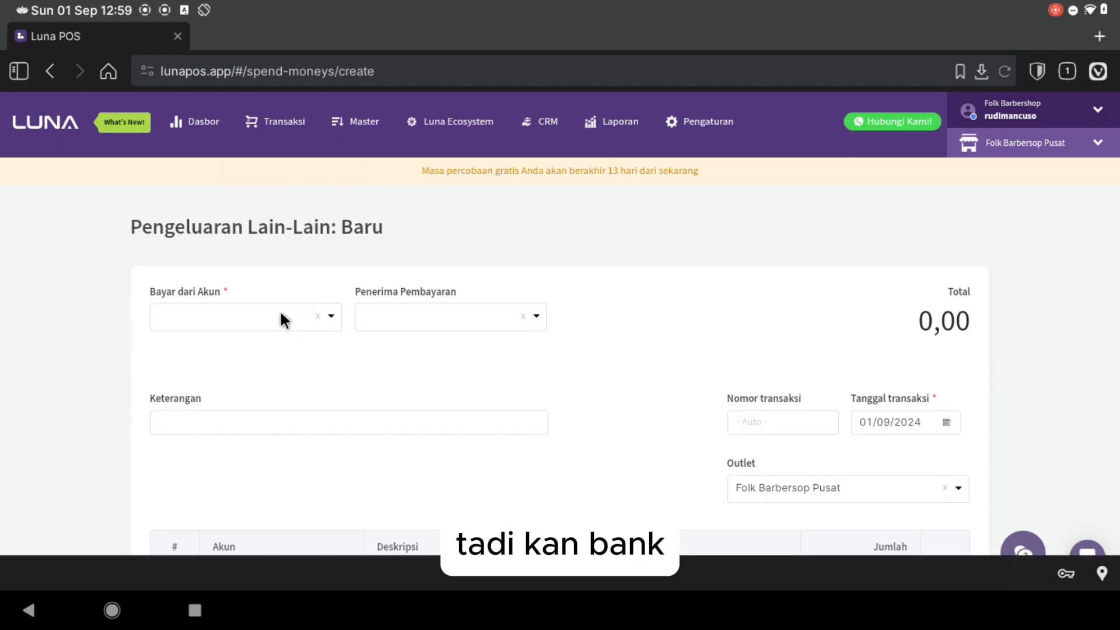
type("Bank")
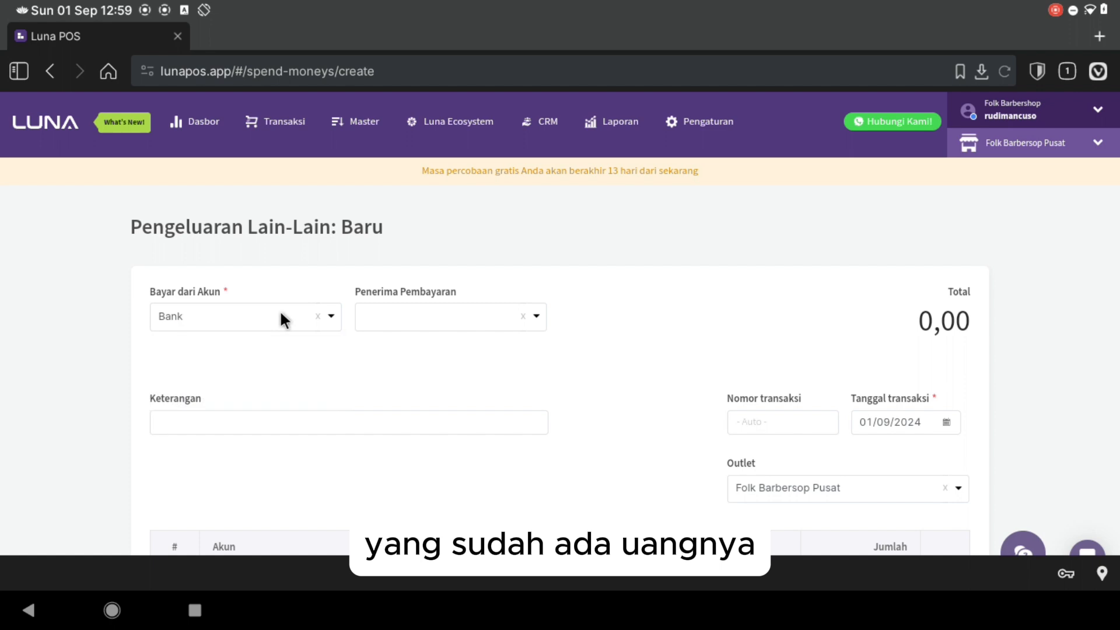
scroll(271, 311, "down", 1)
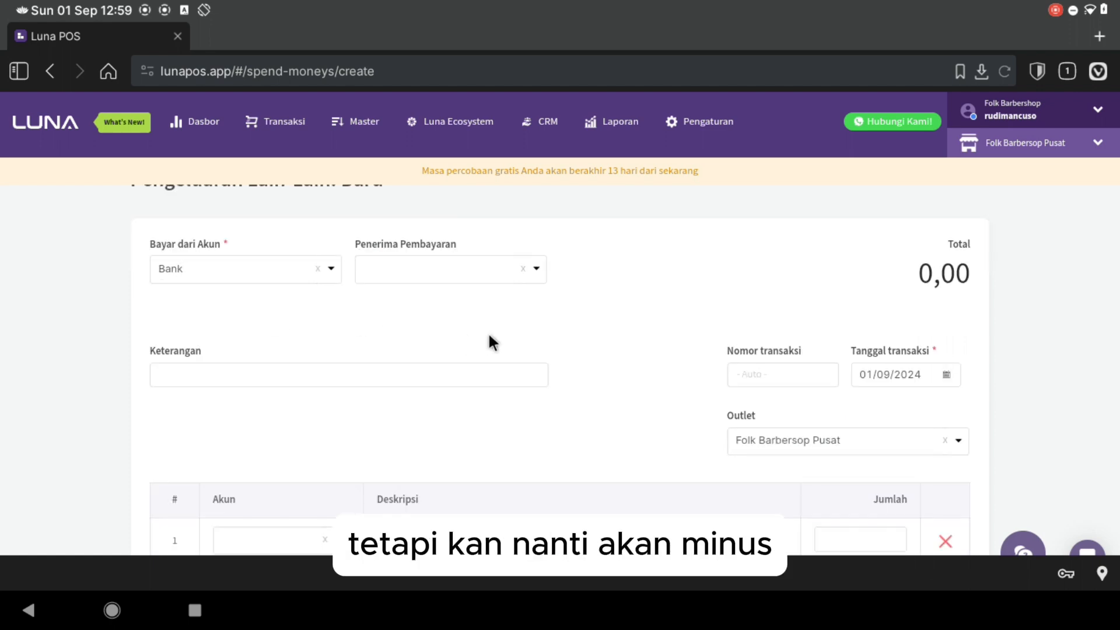
scroll(489, 336, "down", 3)
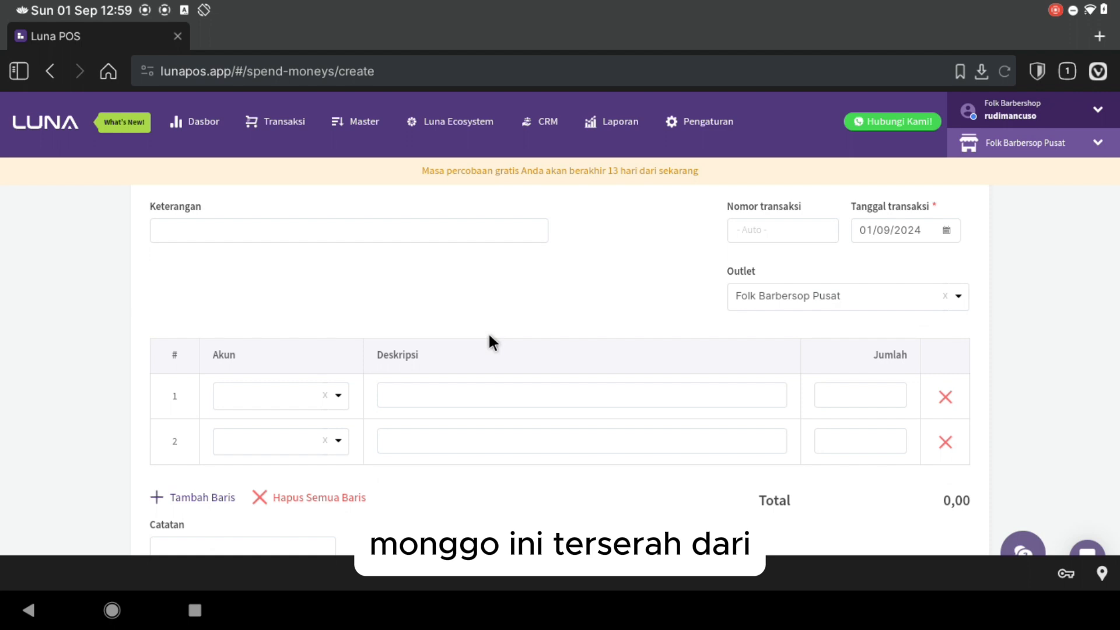
scroll(489, 336, "up", 1)
scroll(489, 336, "down", 2)
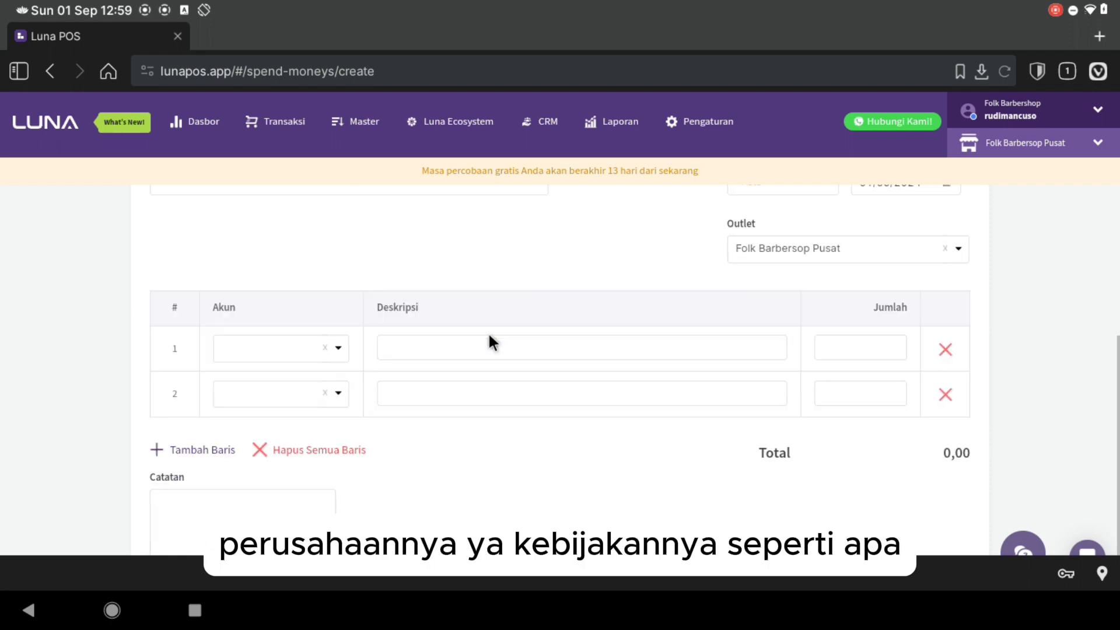
scroll(487, 337, "up", 3)
scroll(247, 331, "up", 2)
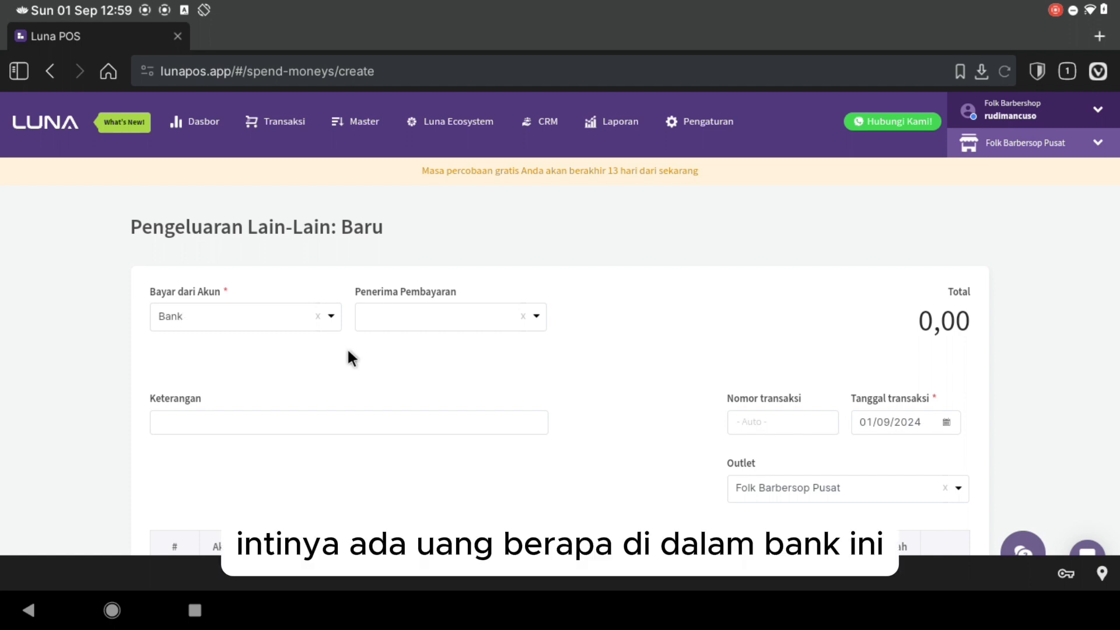
scroll(348, 350, "down", 1)
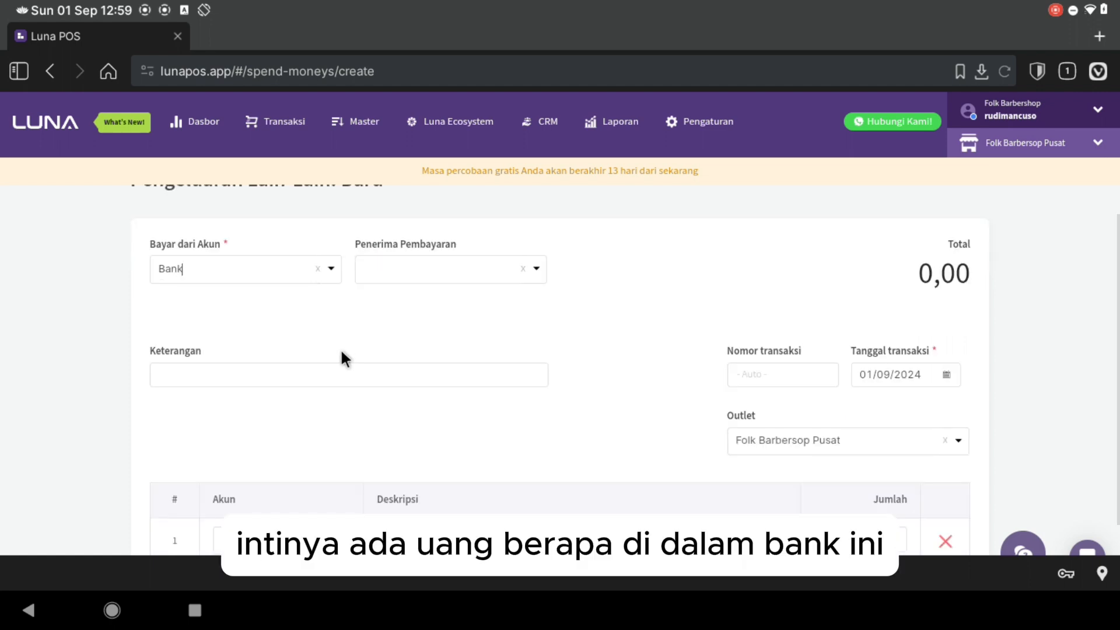
- Enter the expense description 'Sewa bulan Agustus'
left_click(308, 380)
type("Se")
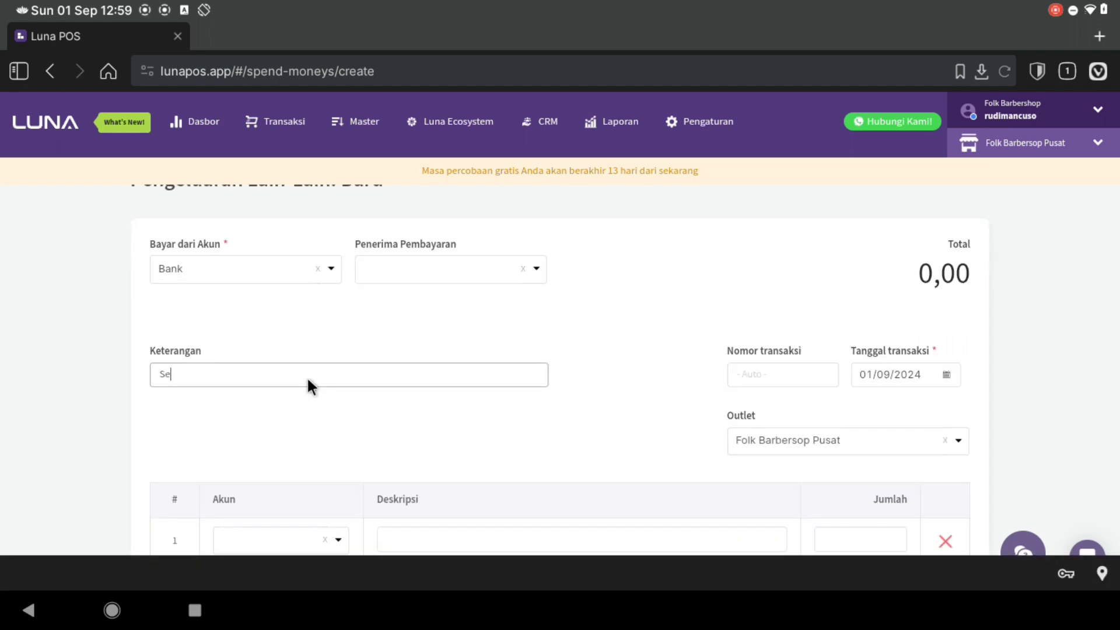
type("wa bulan ")
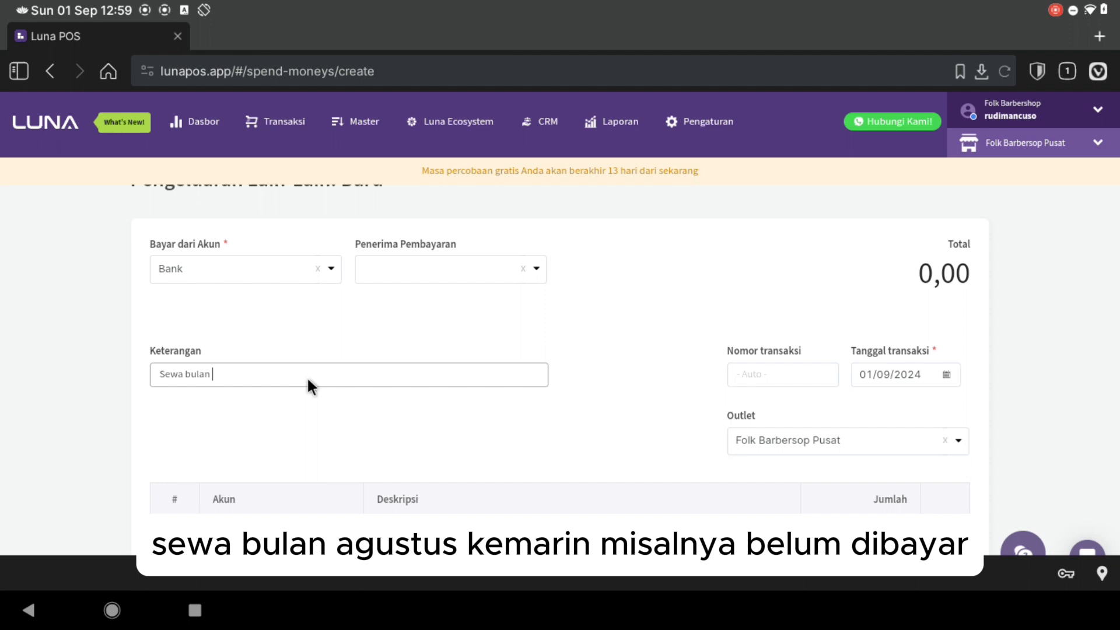
type("Gustus")
key("BackSpace")
key("BackSpace")
key("BackSpace")
key("BackSpace")
key("BackSpace")
key("BackSpace")
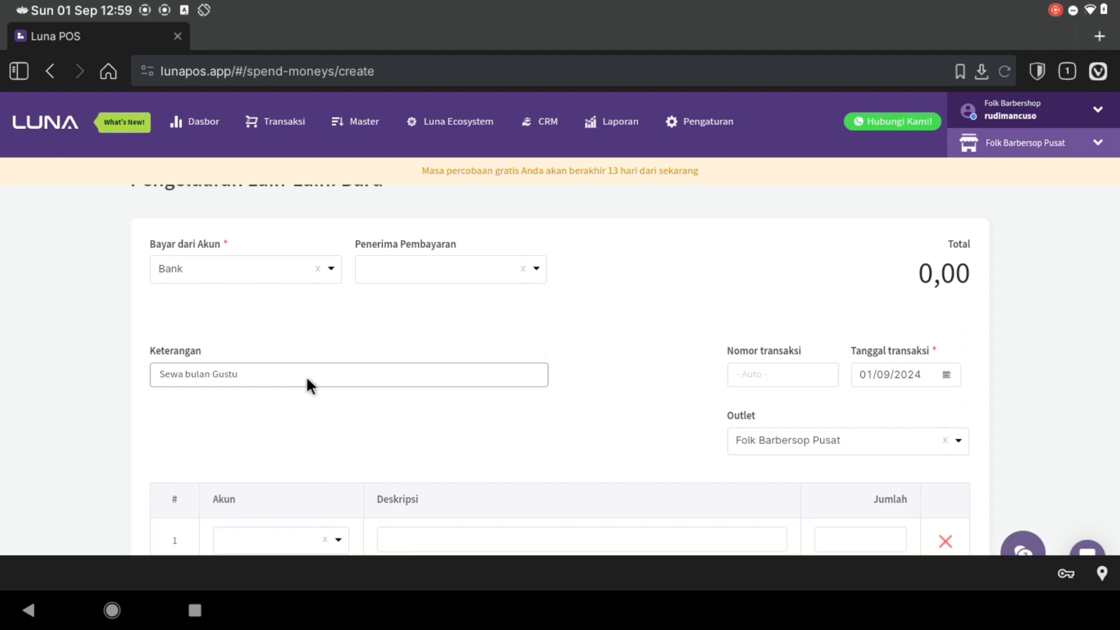
key("BackSpace")
type("Agustus")
scroll(302, 372, "down", 3)
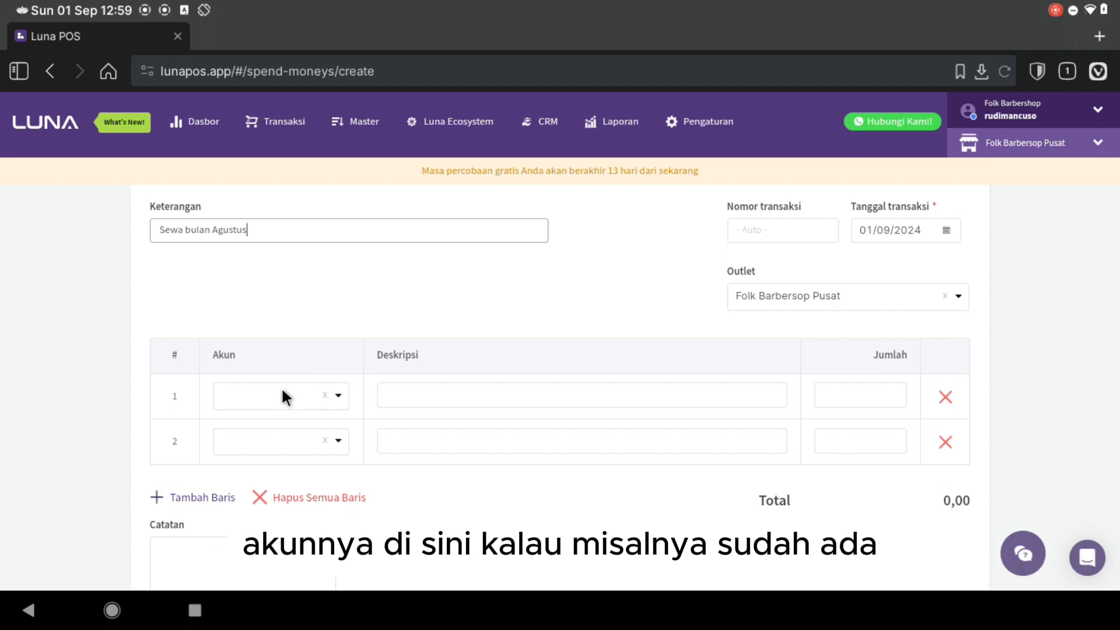
- Set line 1 to account Biaya Sewa with description 'Sewa bulan Agustus 2024'
left_click(281, 389)
type("sewa")
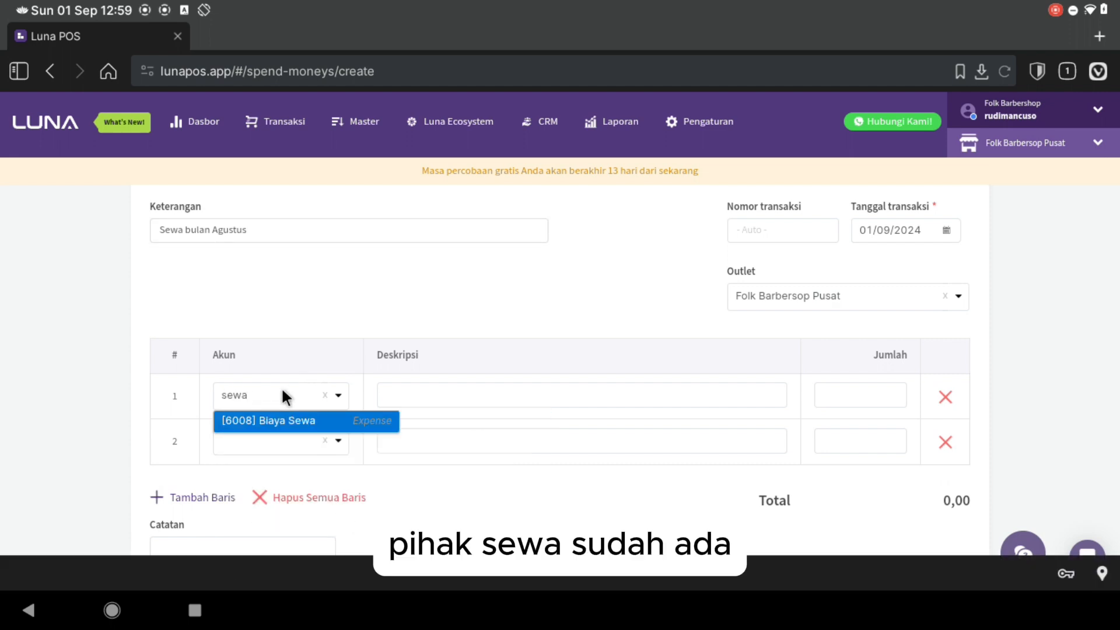
key("Return")
left_click(389, 393)
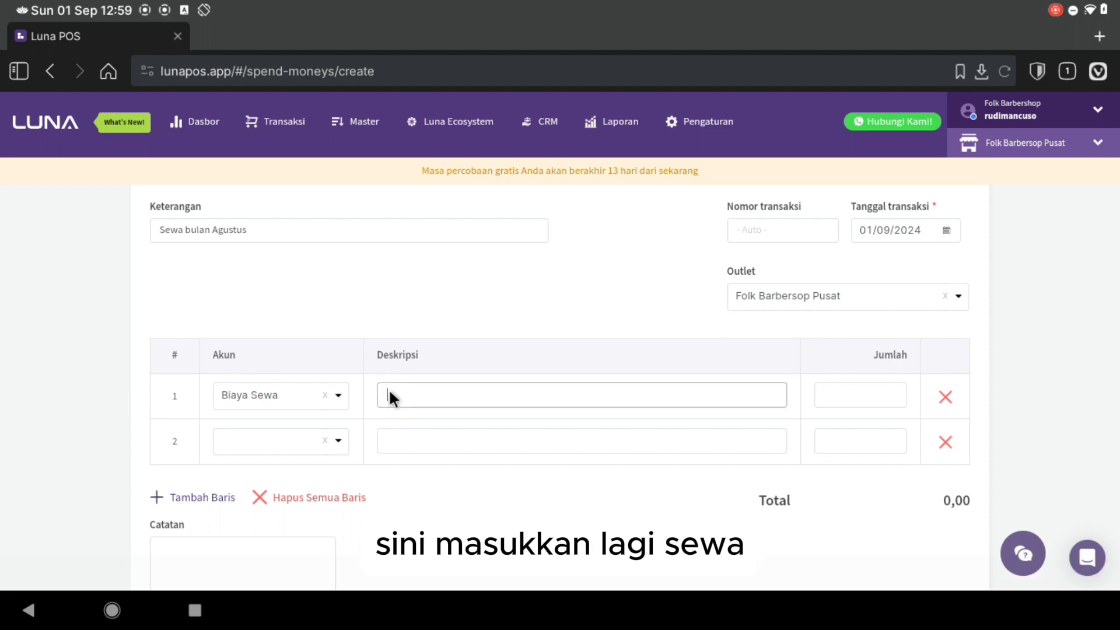
type("Sewa")
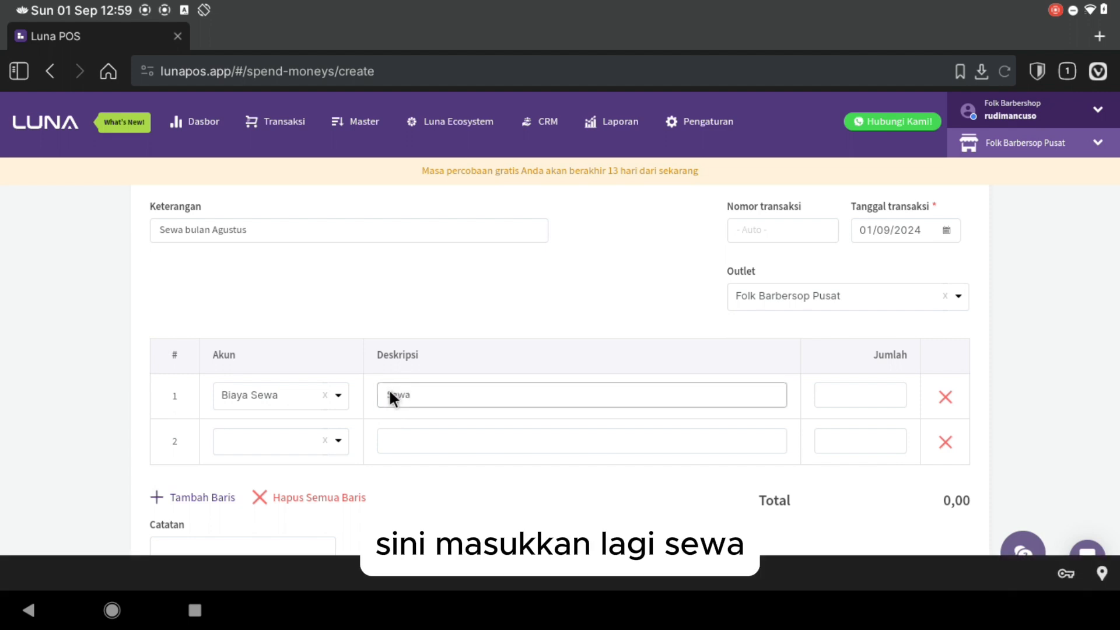
type(" bulan")
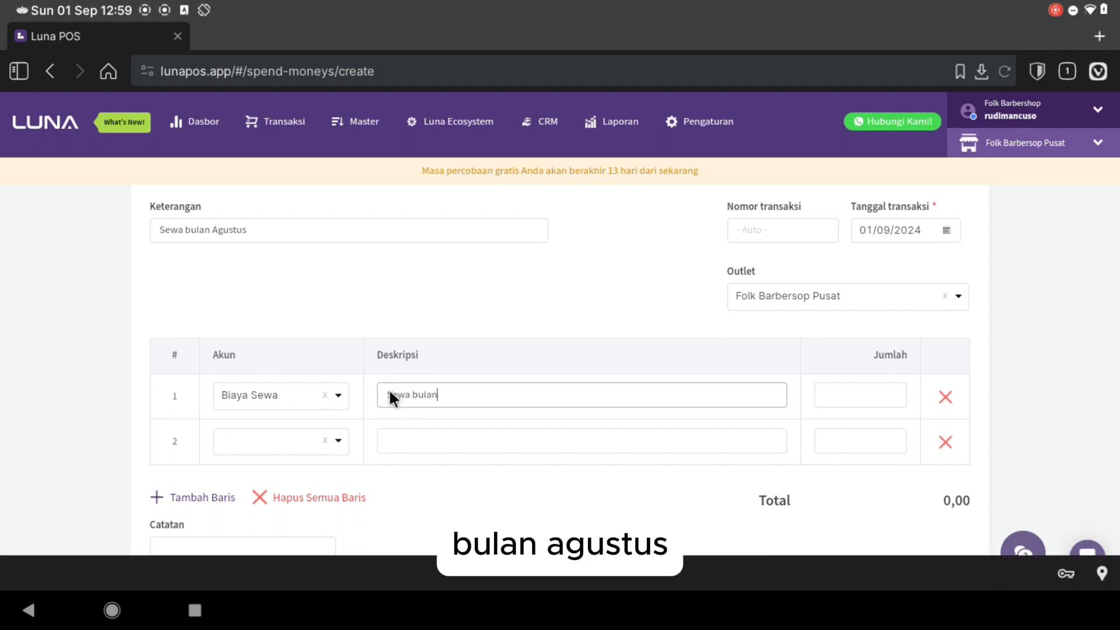
type(" Sgustus")
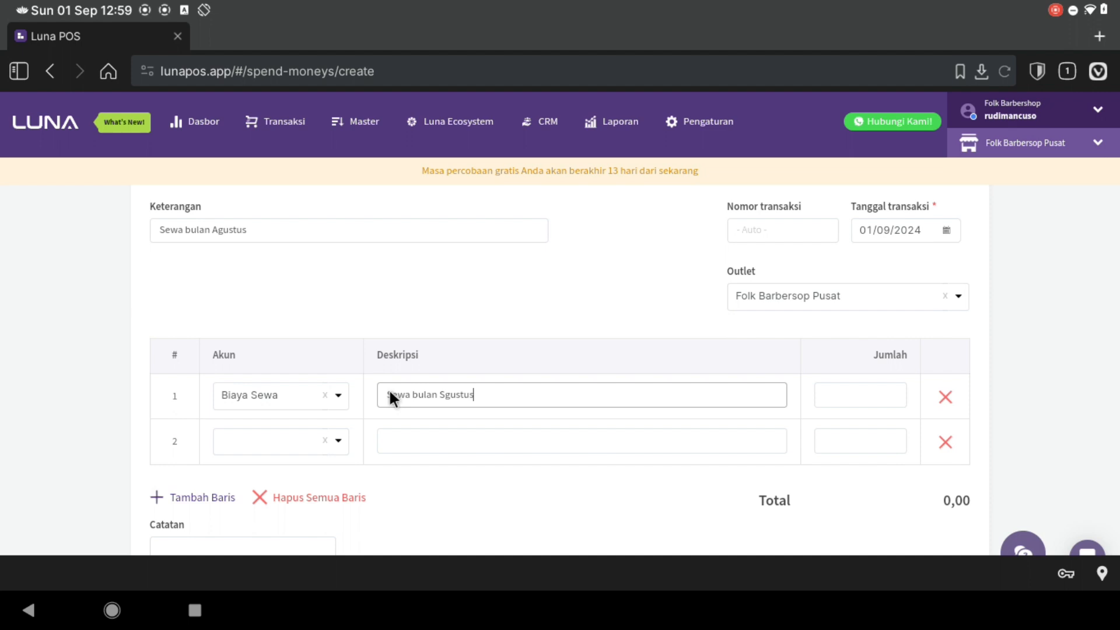
key("BackSpace")
key("BackSpace")
key("BackSpace")
key("BackSpace")
key("BackSpace")
key("BackSpace")
key("BackSpace")
type("Ag")
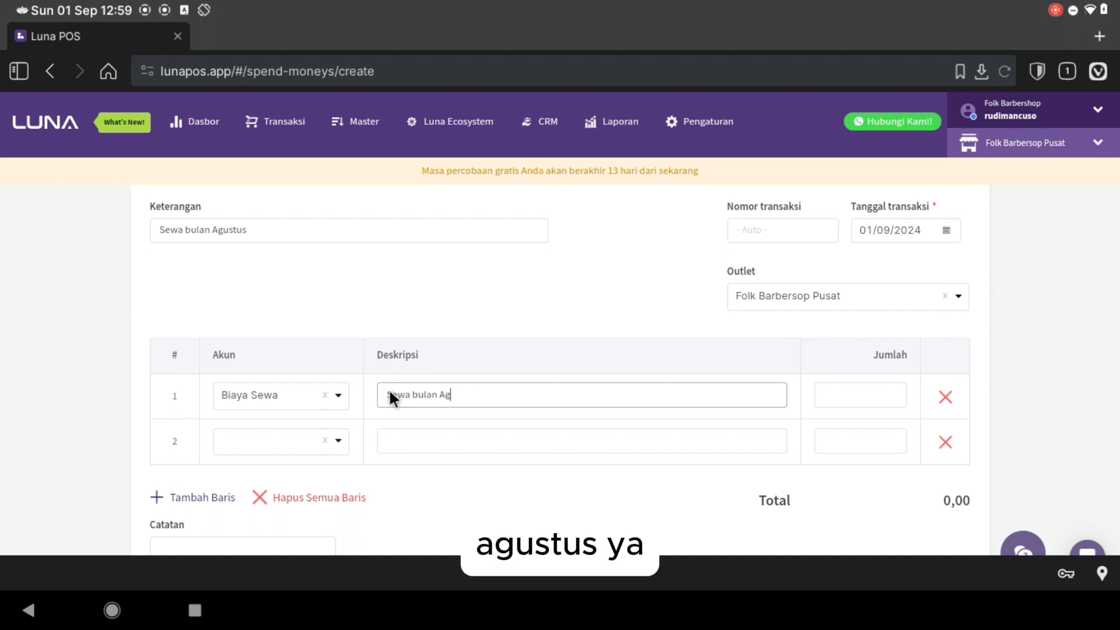
type("ustus 2024")
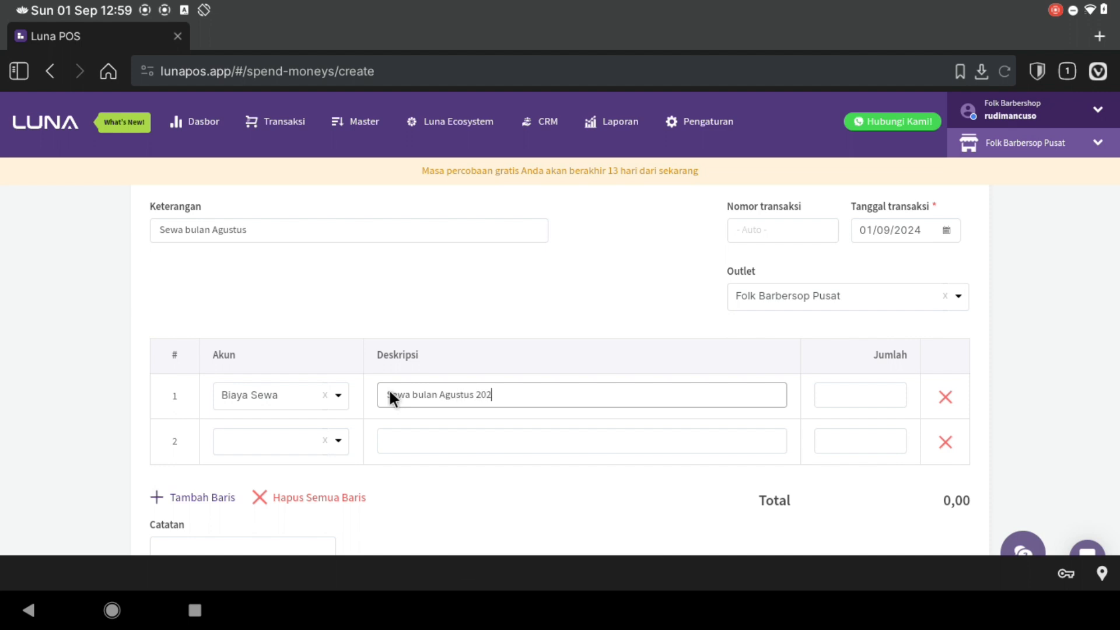
- Enter 25,000,000 as the line amount and save the rent expense
left_click(873, 390)
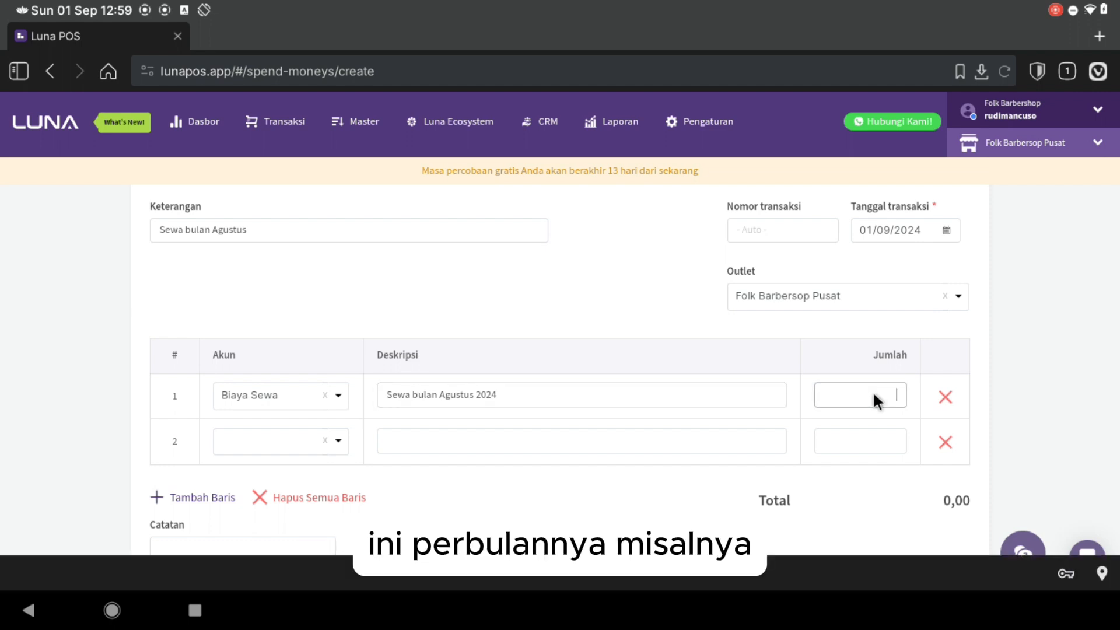
type("2")
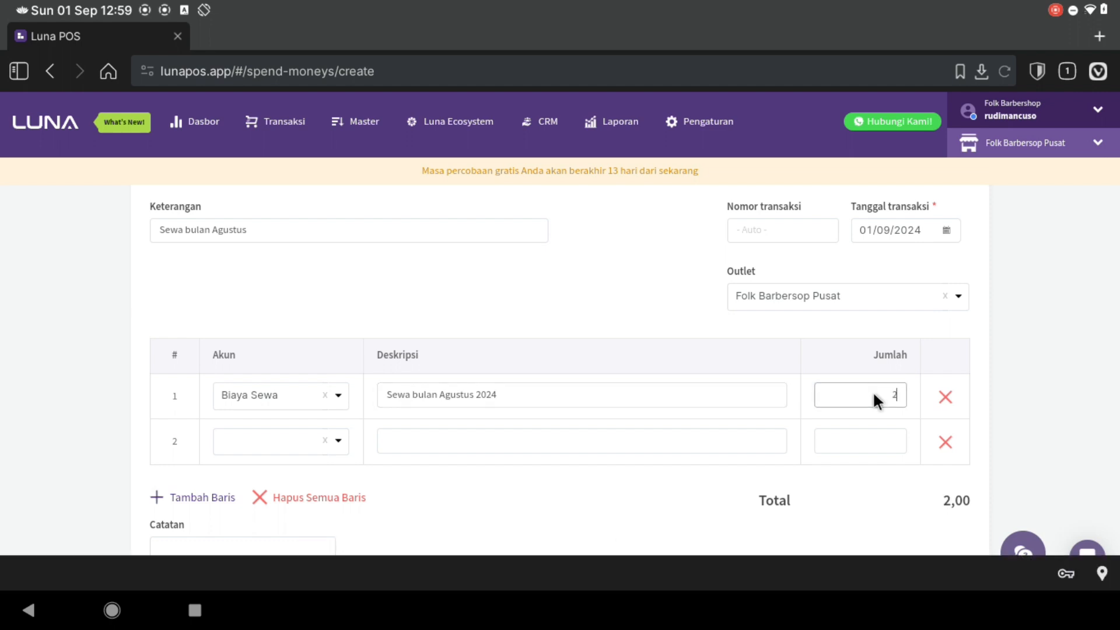
key("BackSpace")
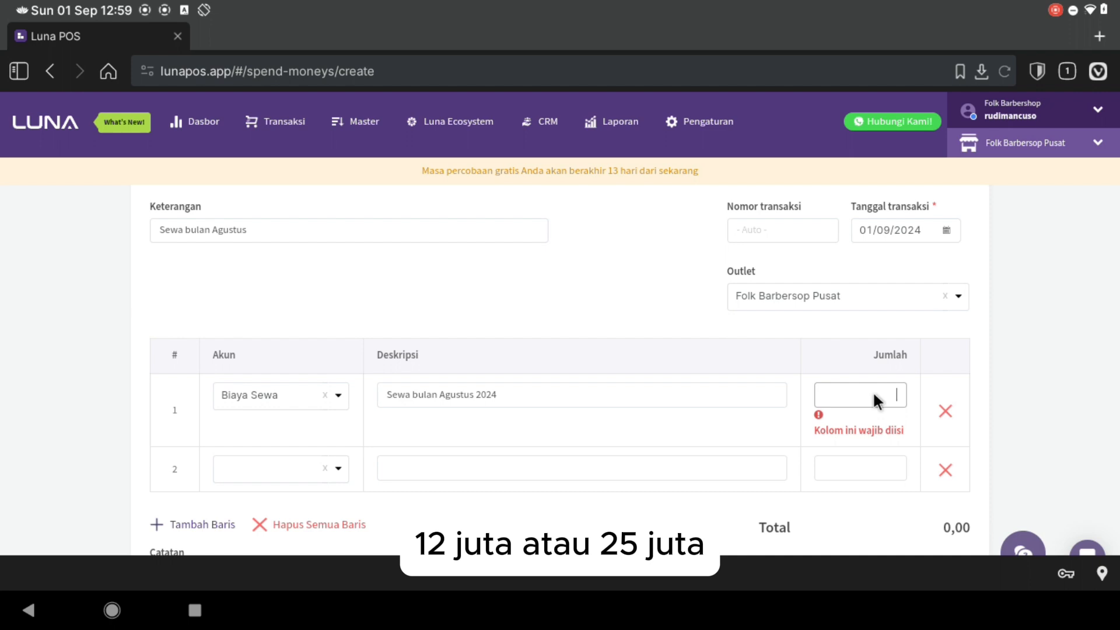
type("25,000")
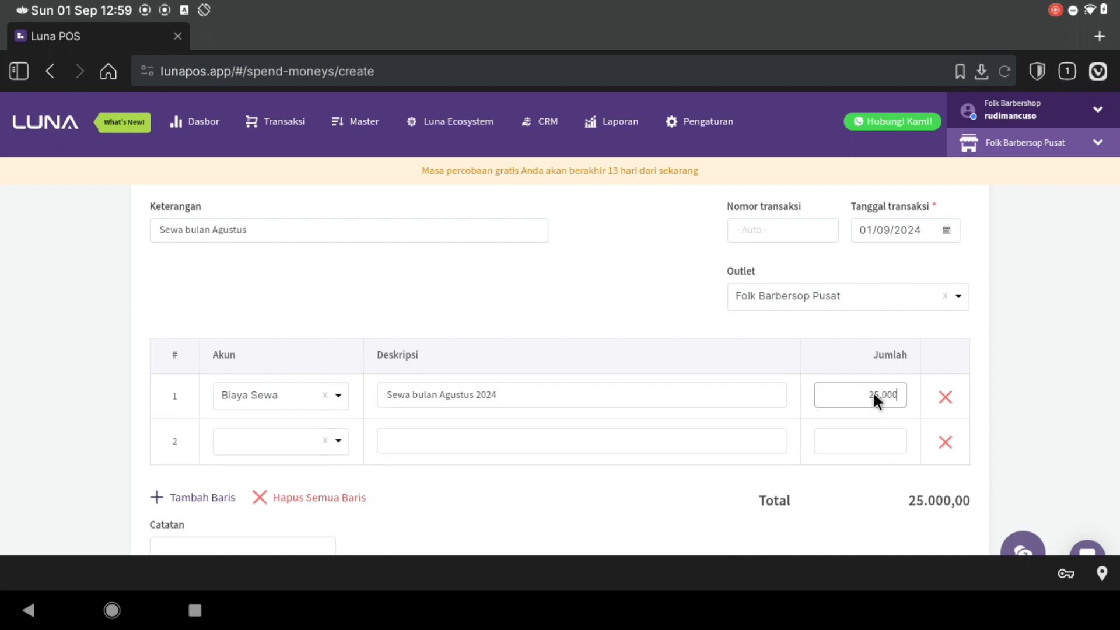
type(",000")
scroll(873, 390, "down", 2)
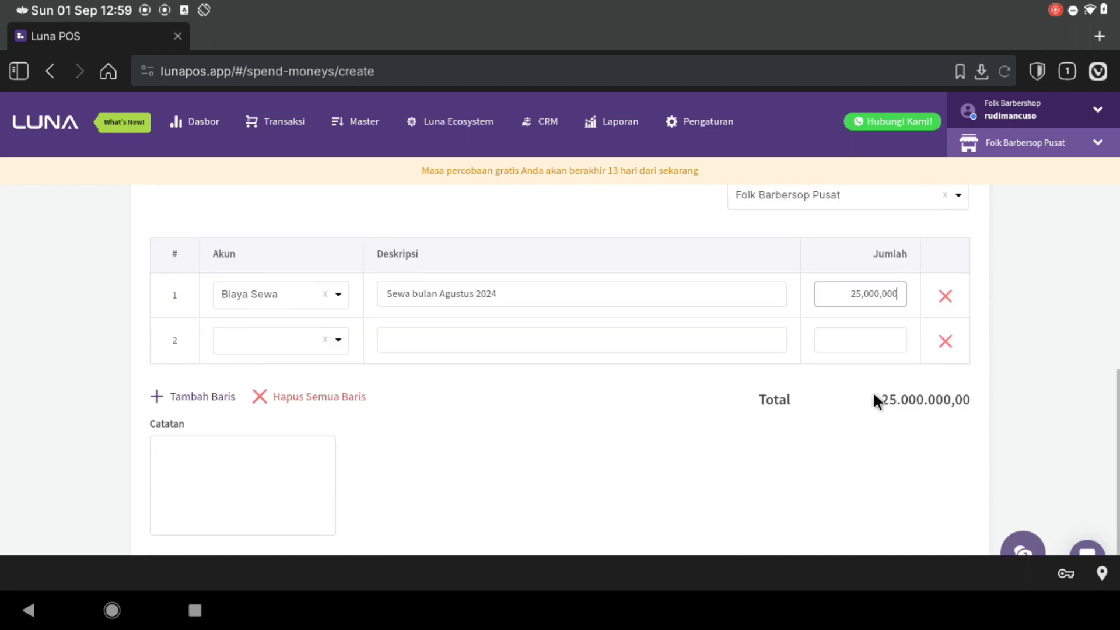
scroll(874, 403, "down", 2)
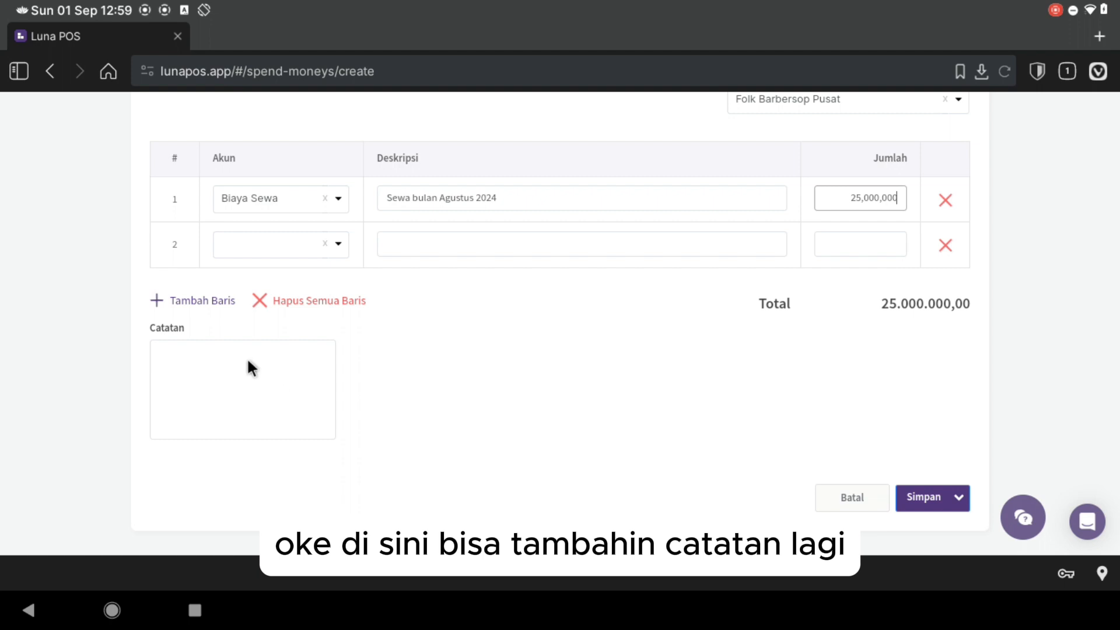
scroll(468, 386, "up", 4)
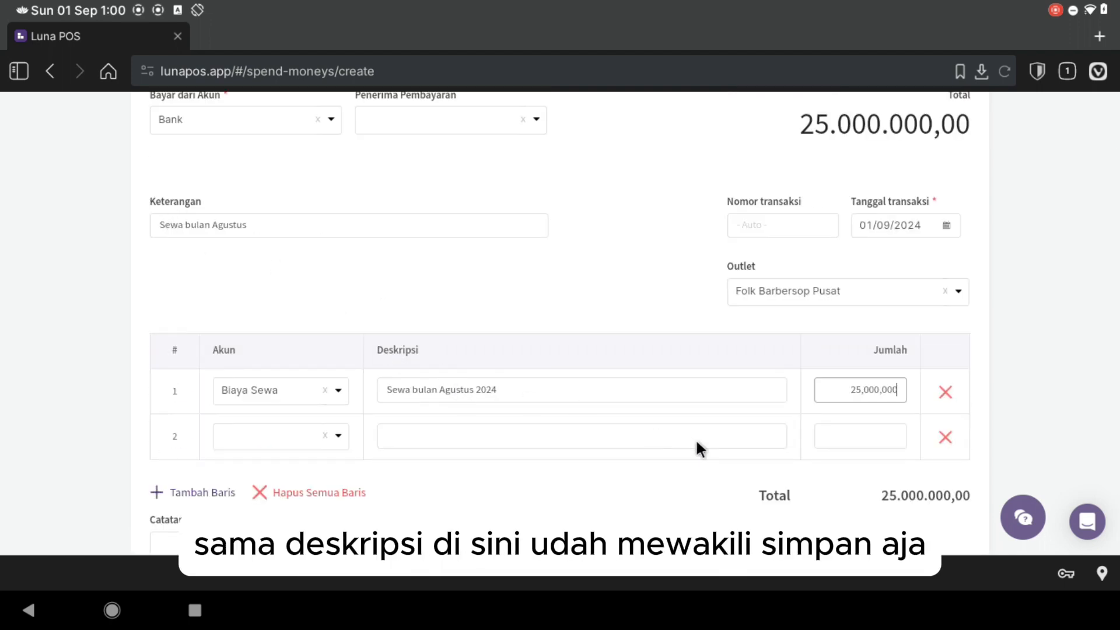
scroll(695, 439, "down", 4)
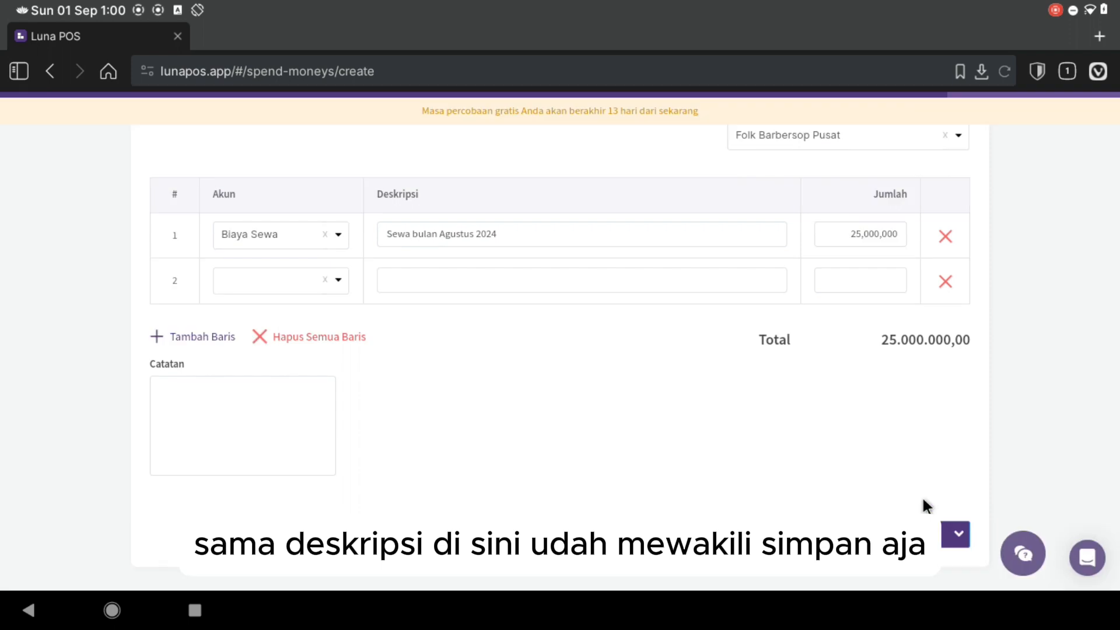
left_click(924, 533)
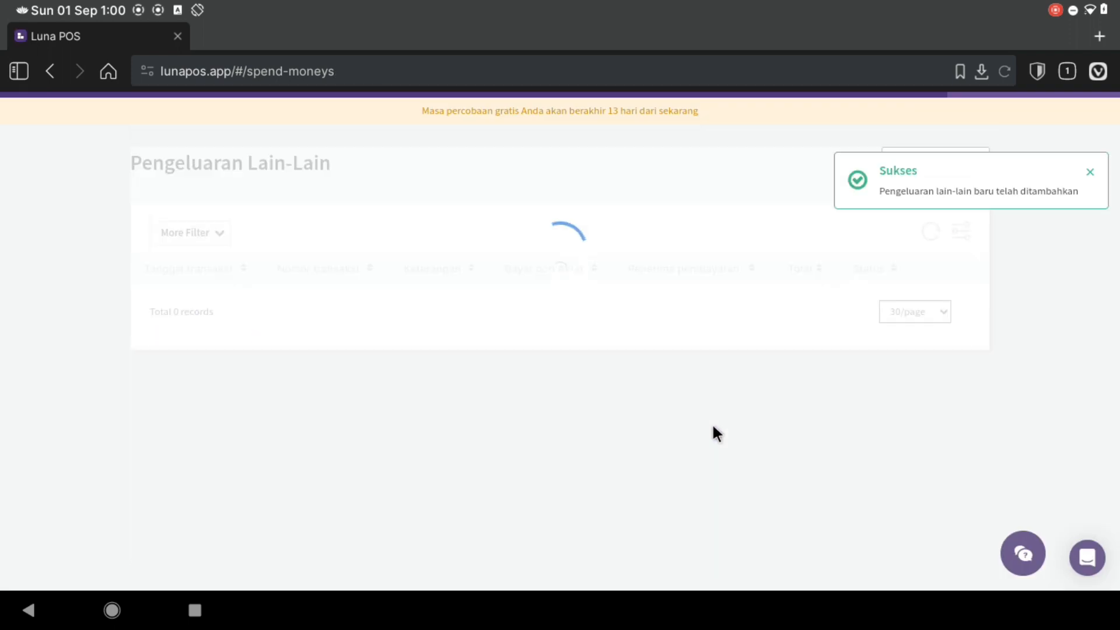
- Generate the Neraca balance sheet for 01/09/2024 and check Bank at Rp 25.000.000,00
scroll(712, 426, "up", 2)
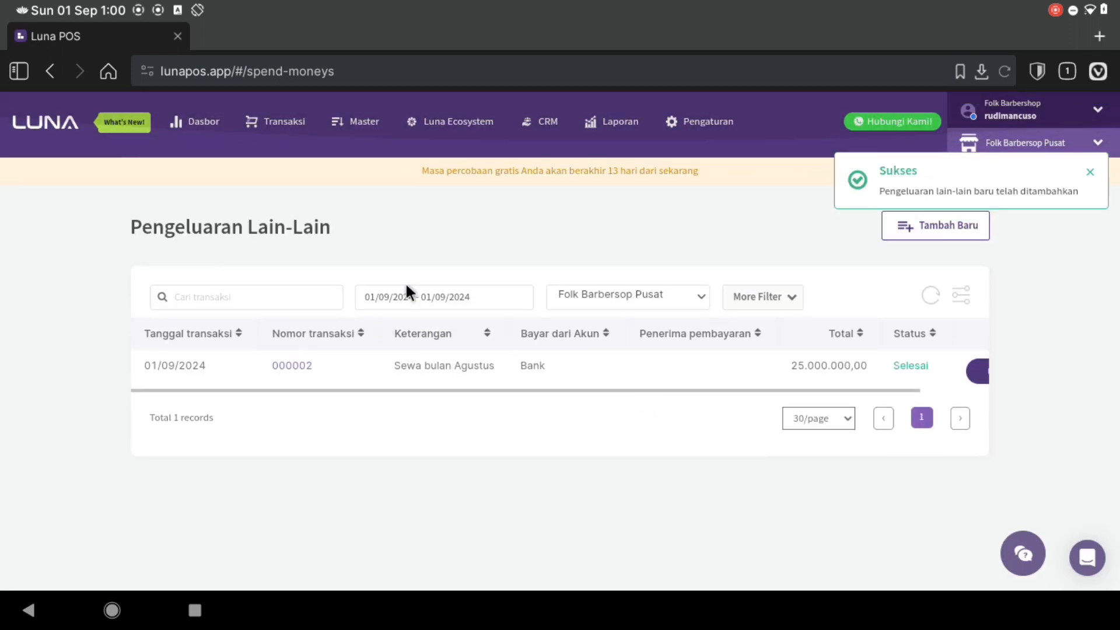
left_click(601, 122)
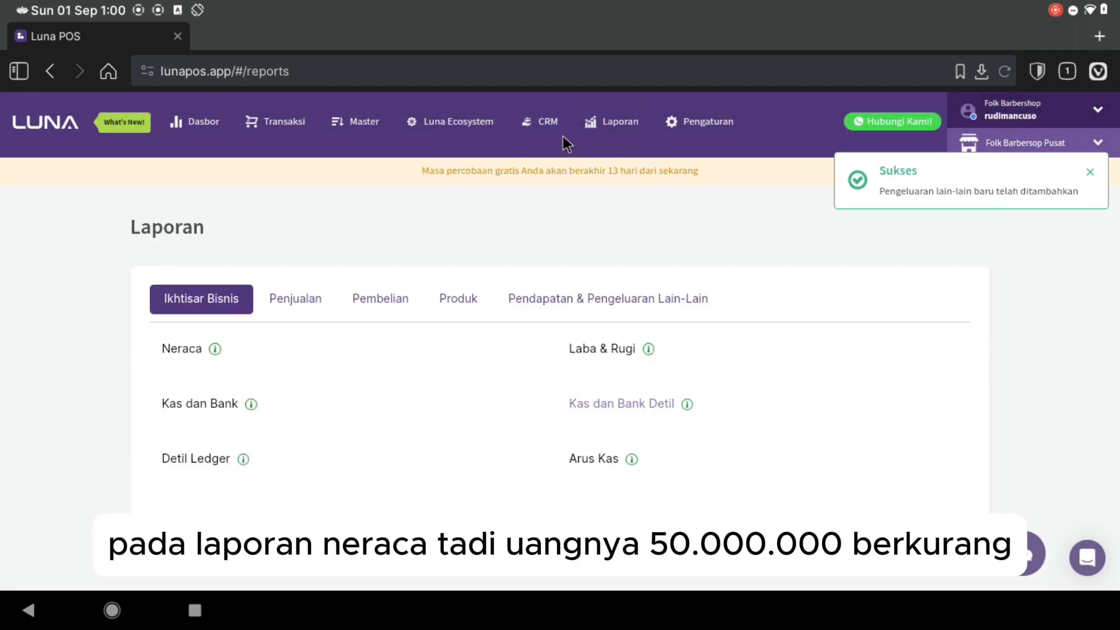
left_click(171, 348)
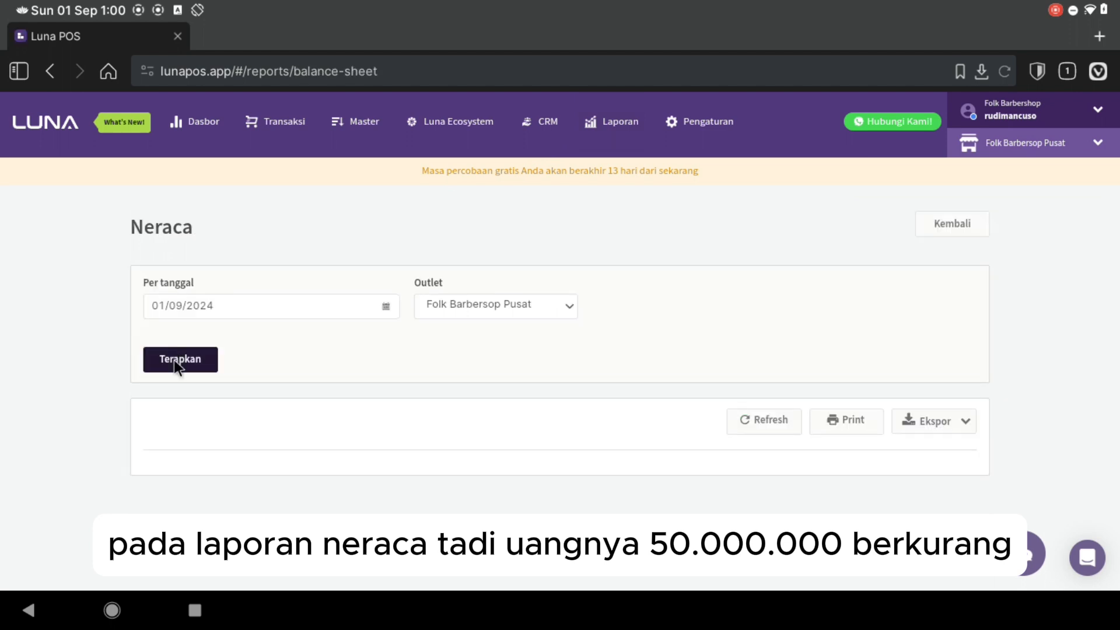
left_click(174, 360)
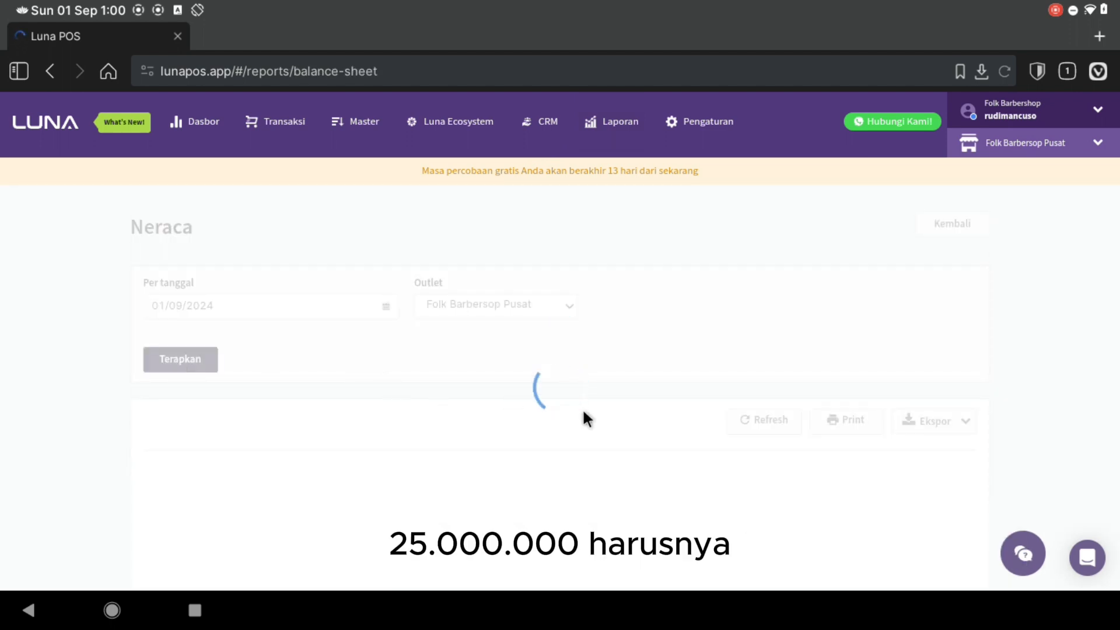
scroll(583, 409, "down", 1)
scroll(583, 412, "down", 4)
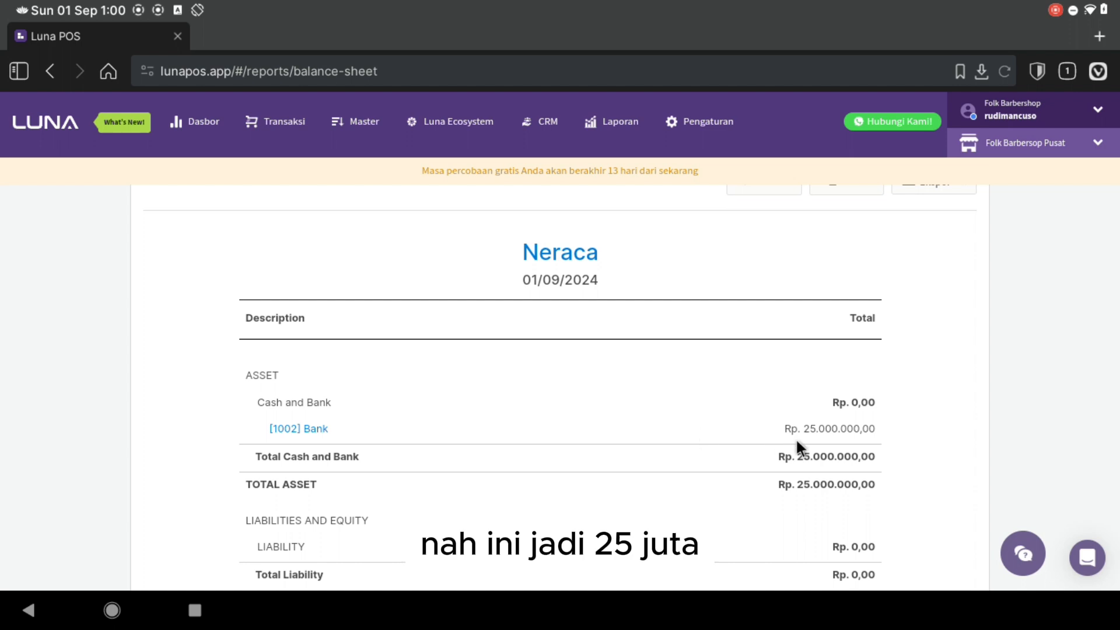
scroll(796, 438, "up", 2)
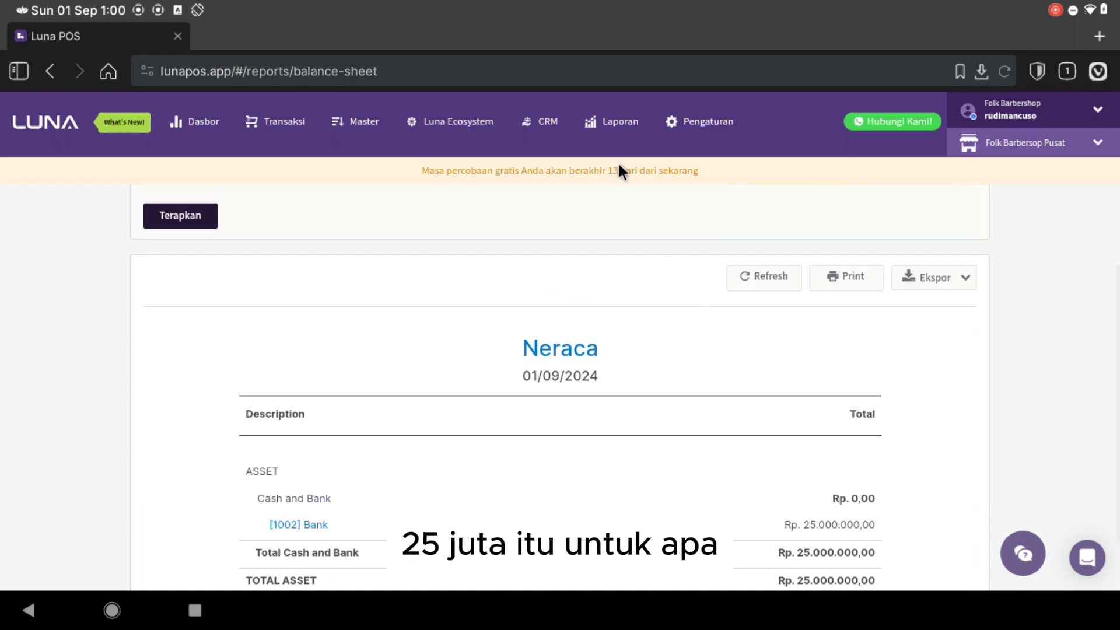
left_click(609, 120)
- Generate this month's Laba & Rugi report and check Biaya Sewa at Rp 25.000.000,00
left_click(603, 348)
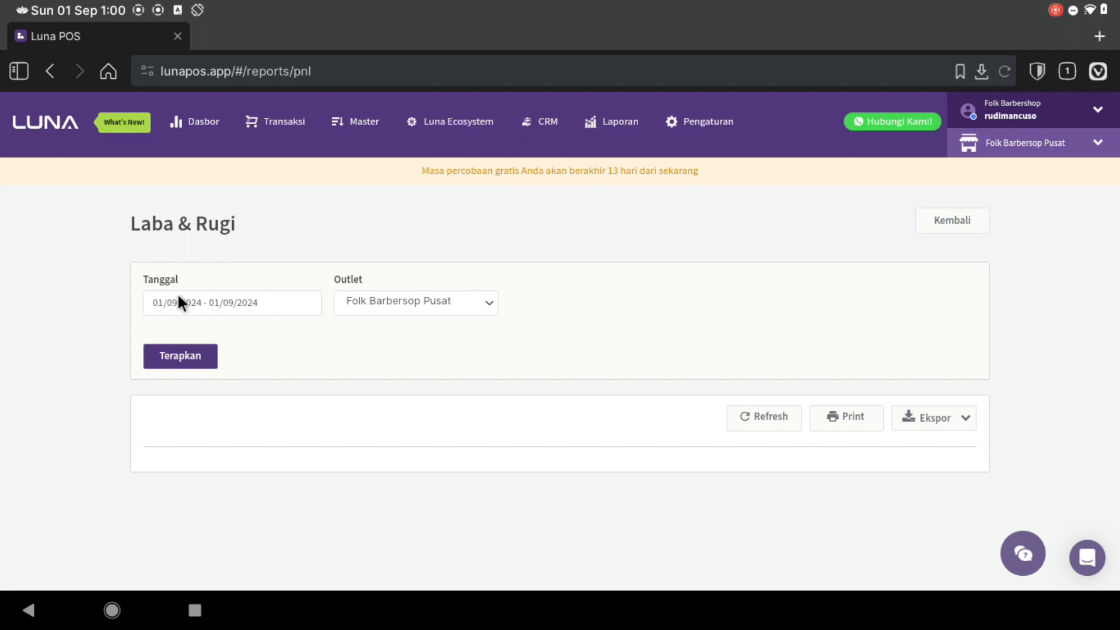
left_click(177, 301)
left_click(177, 441)
left_click(169, 356)
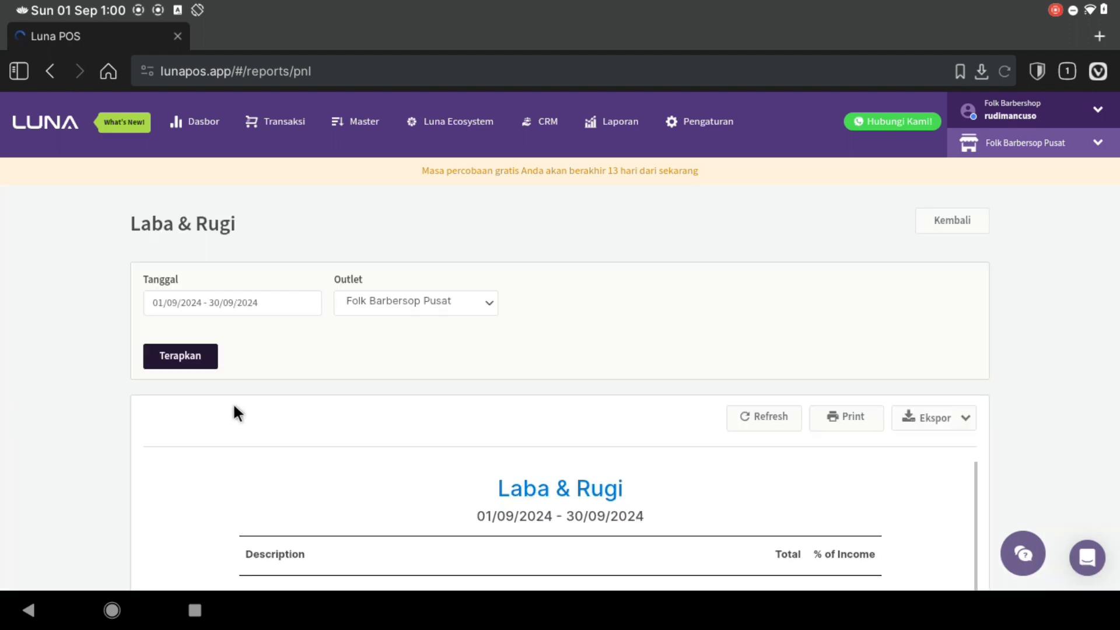
scroll(233, 403, "down", 5)
scroll(233, 403, "down", 2)
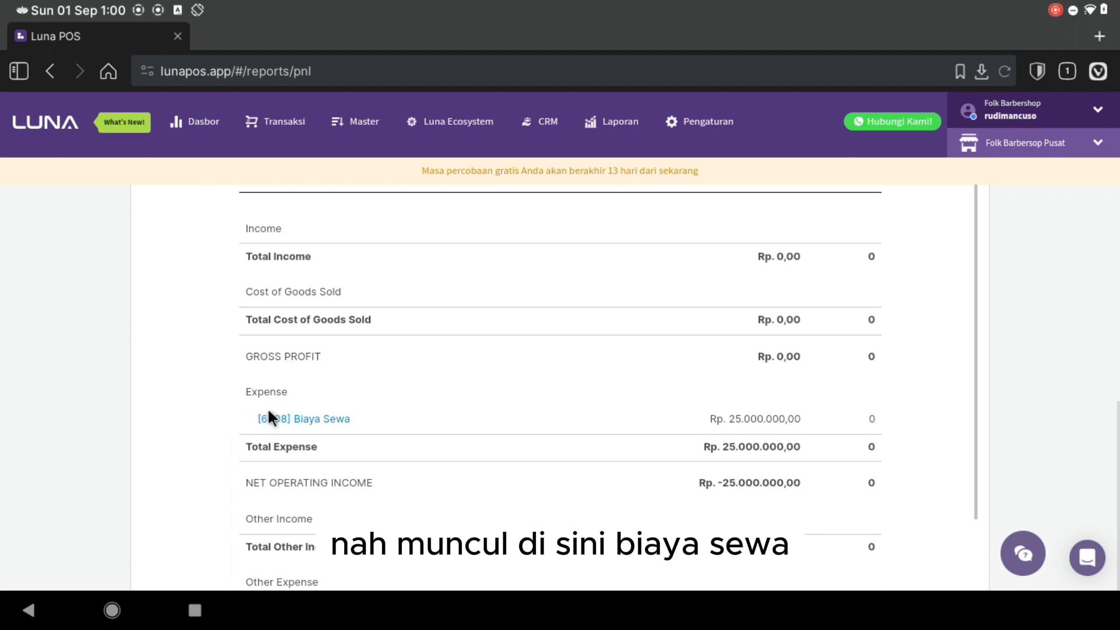
scroll(784, 419, "up", 5)
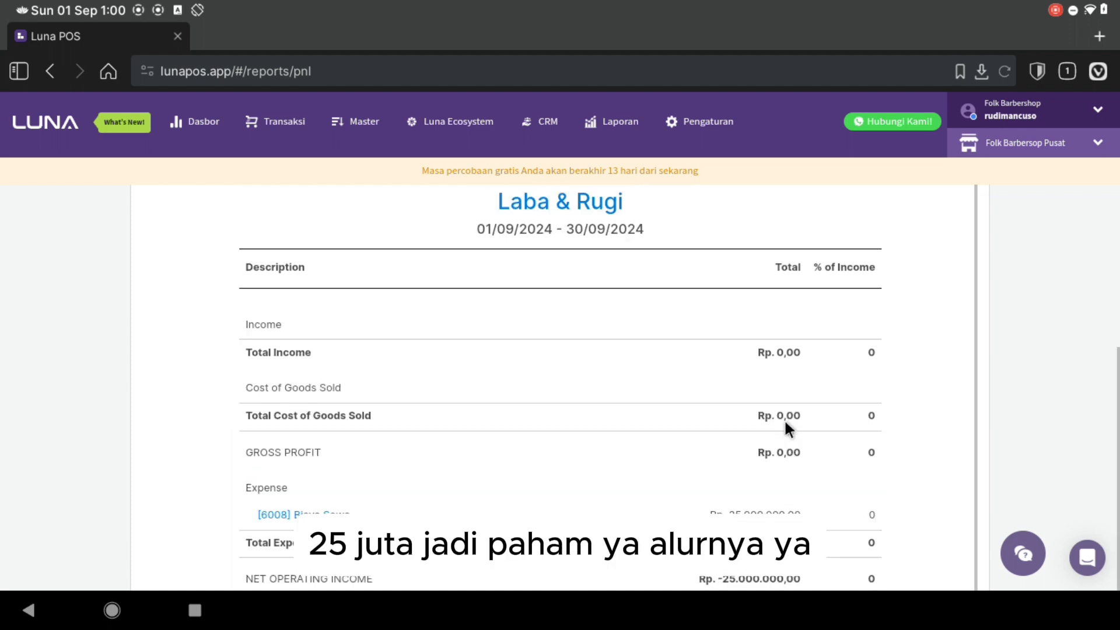
scroll(784, 419, "up", 2)
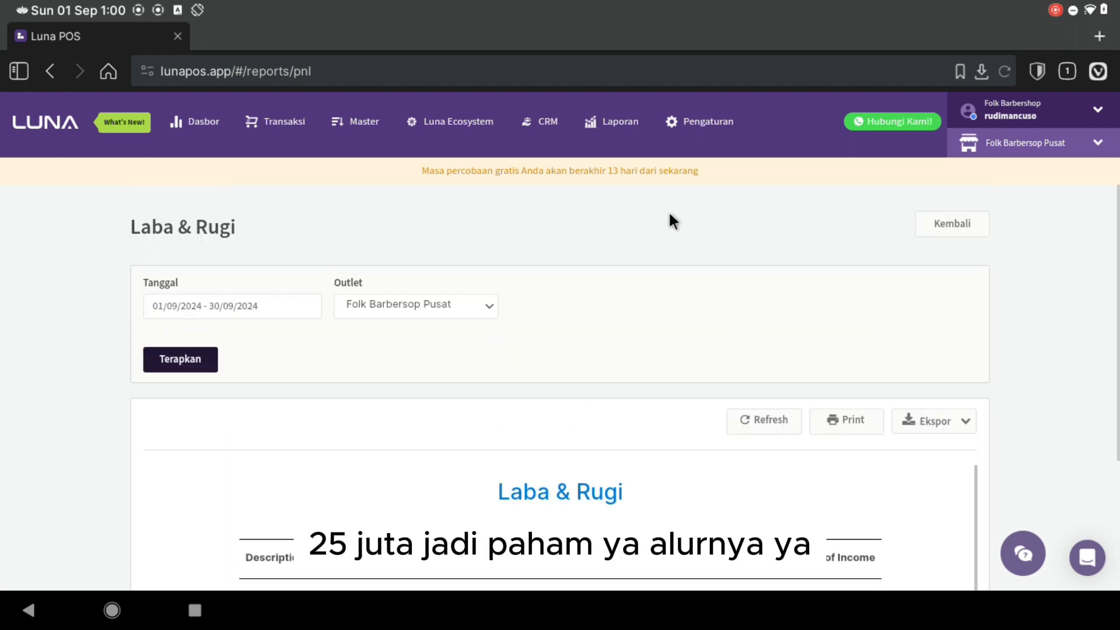
left_click(613, 126)
- Generate the 01/09/2024 Arus Kas report and review operating outflow −25.000.000 and closing cash 25.000.000
left_click(578, 459)
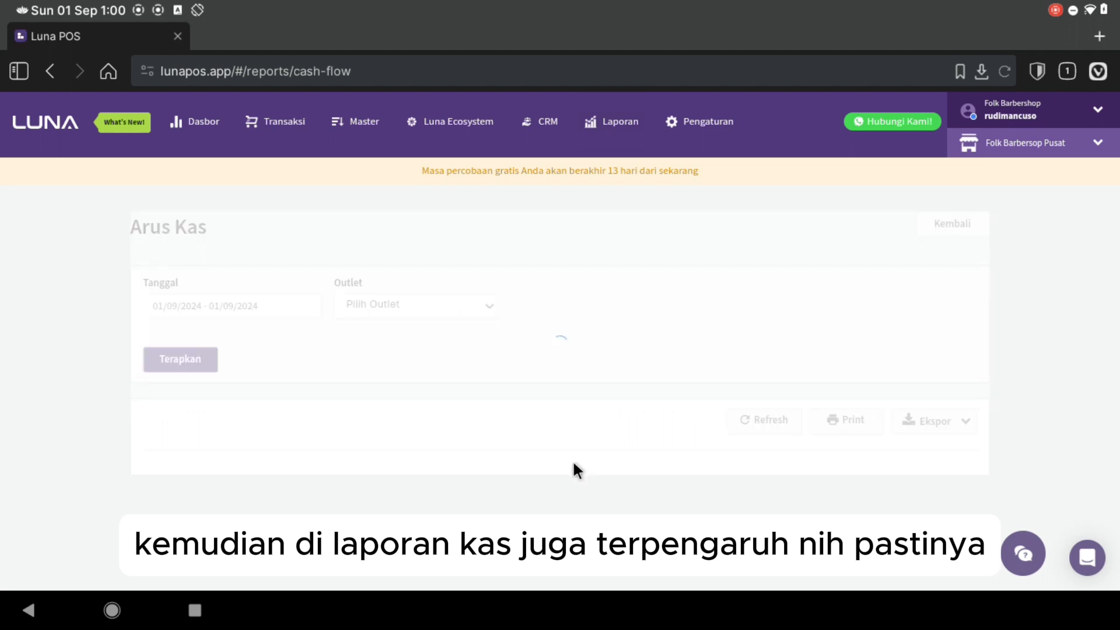
left_click(182, 360)
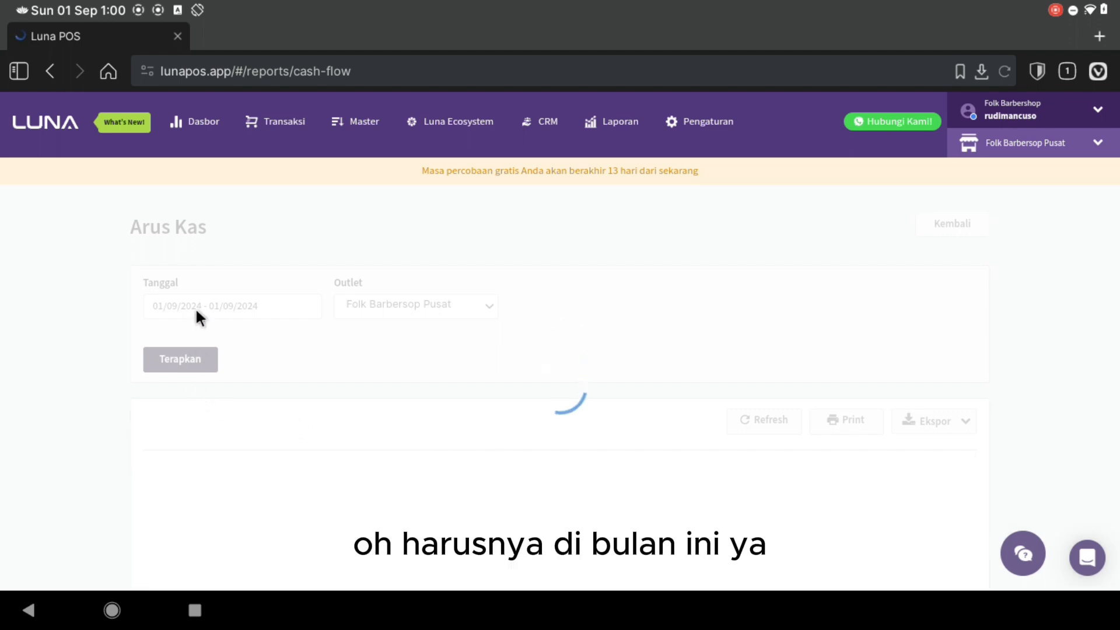
scroll(381, 453, "down", 1)
scroll(380, 453, "down", 7)
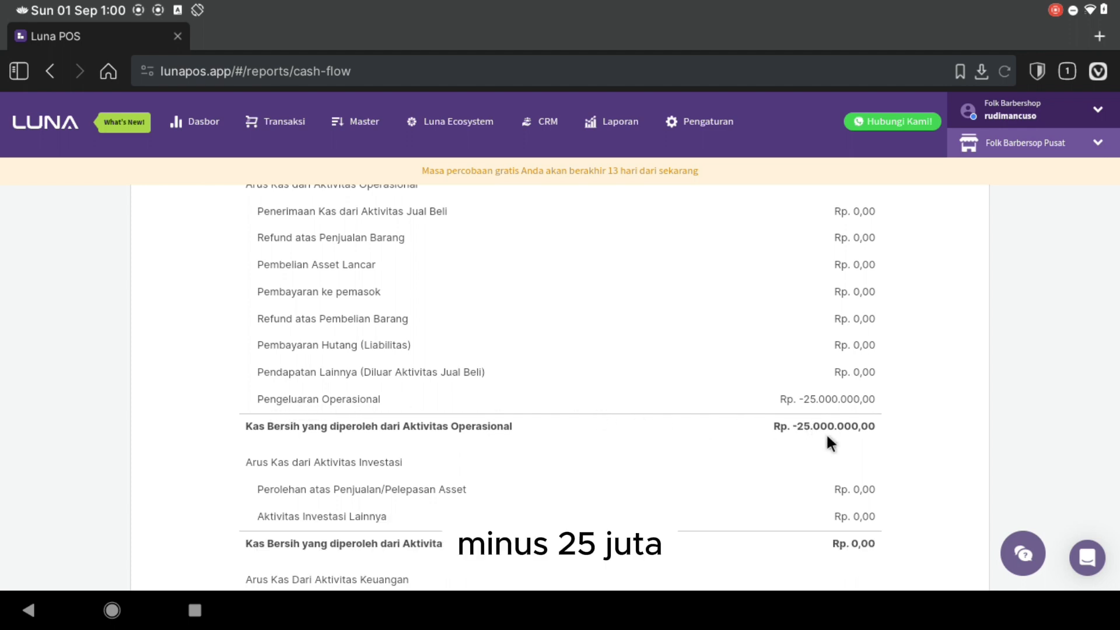
scroll(823, 429, "down", 2)
scroll(815, 455, "down", 1)
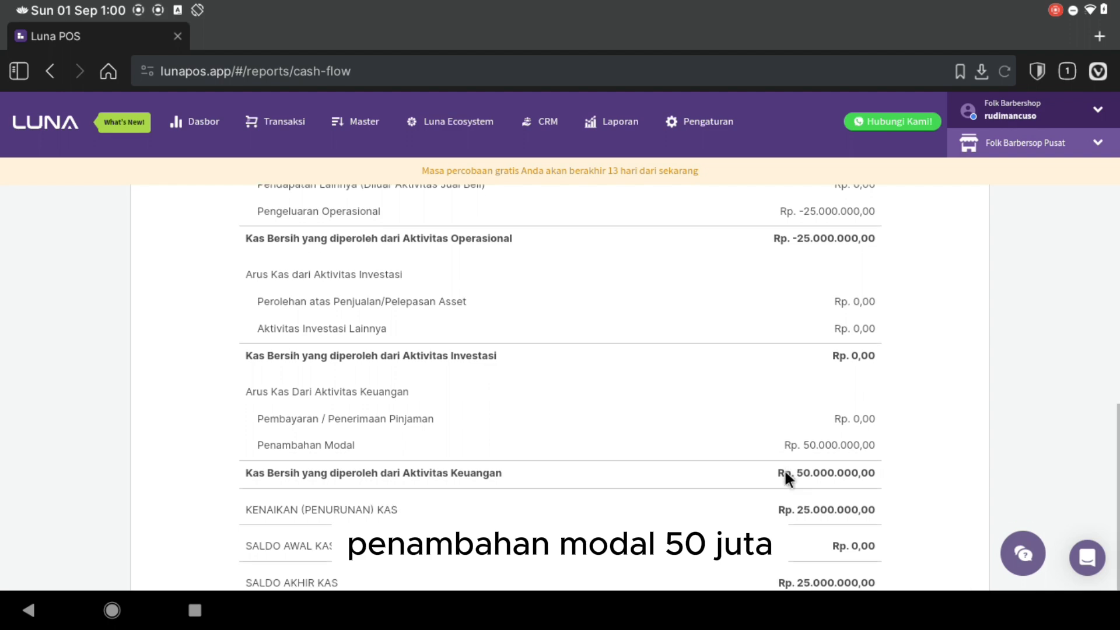
scroll(484, 510, "down", 2)
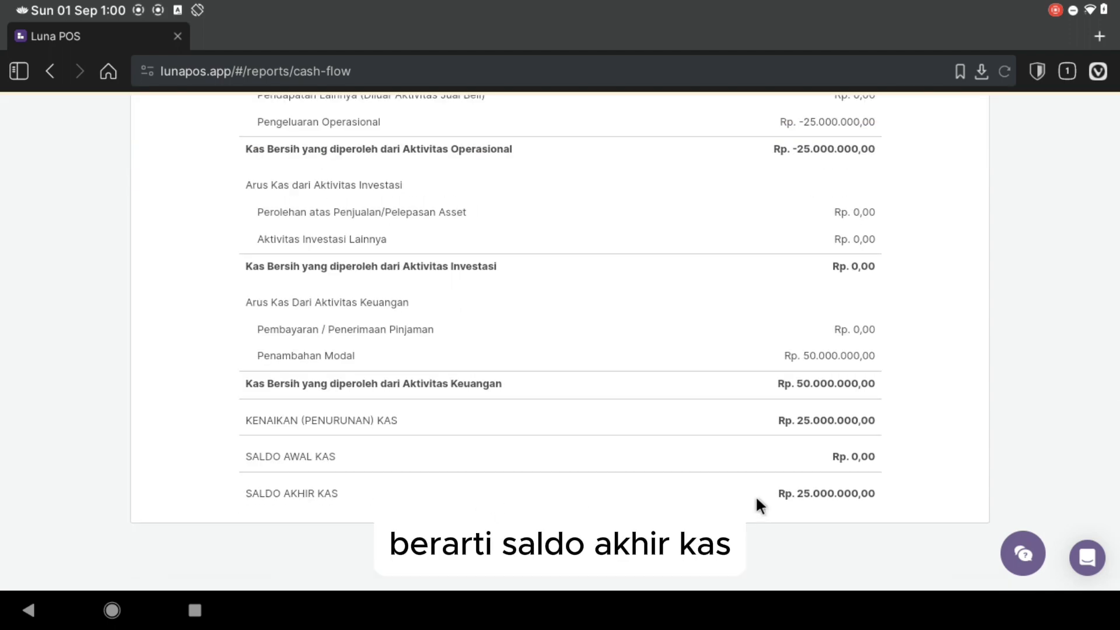
scroll(827, 495, "up", 4)
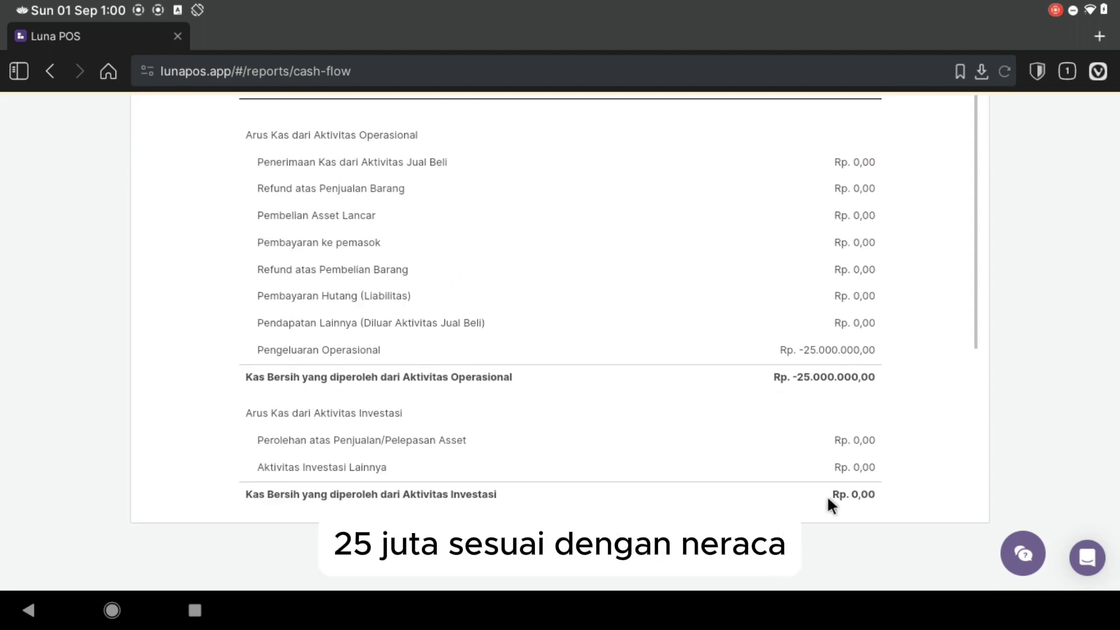
scroll(768, 475, "up", 6)
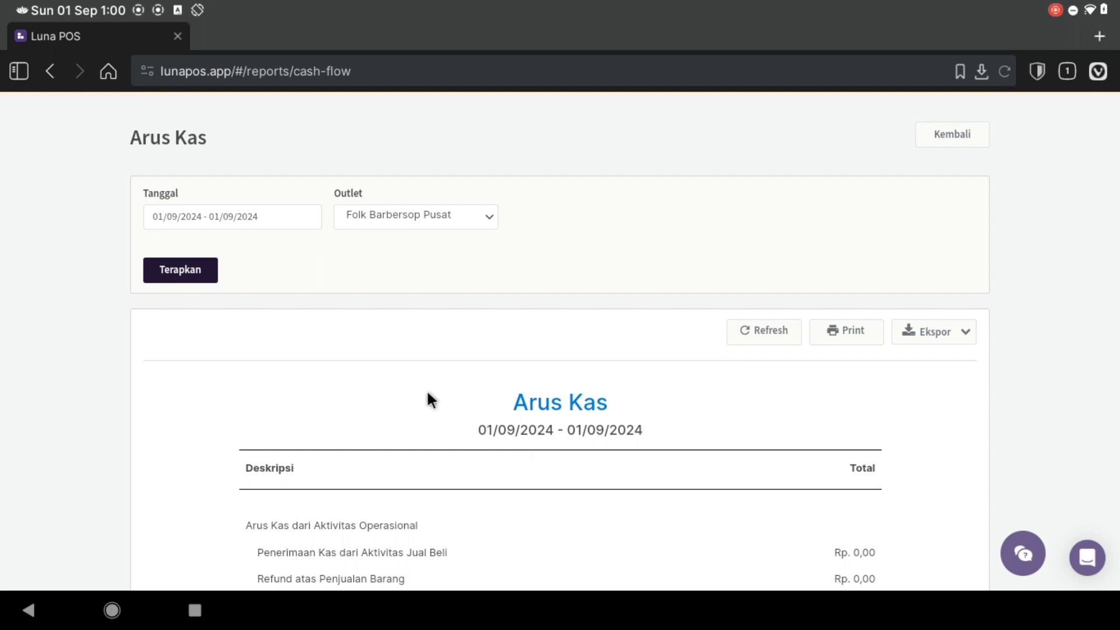
scroll(331, 332, "up", 2)
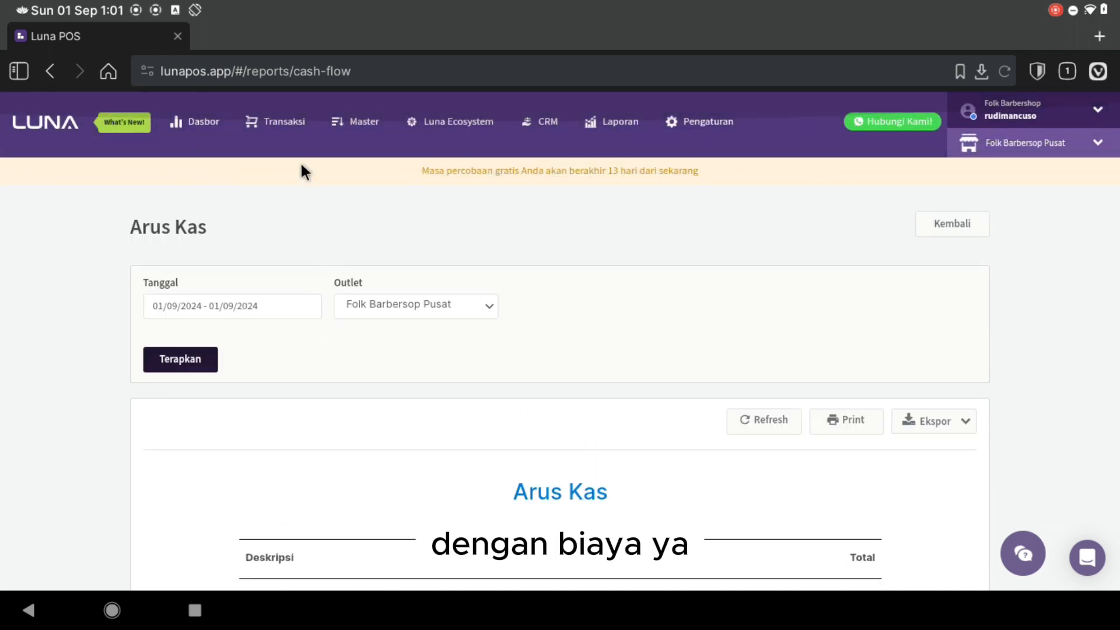
- Start a new other expense paid from Bank with description 'Gaji bulan Agustus 2024'
left_click(275, 123)
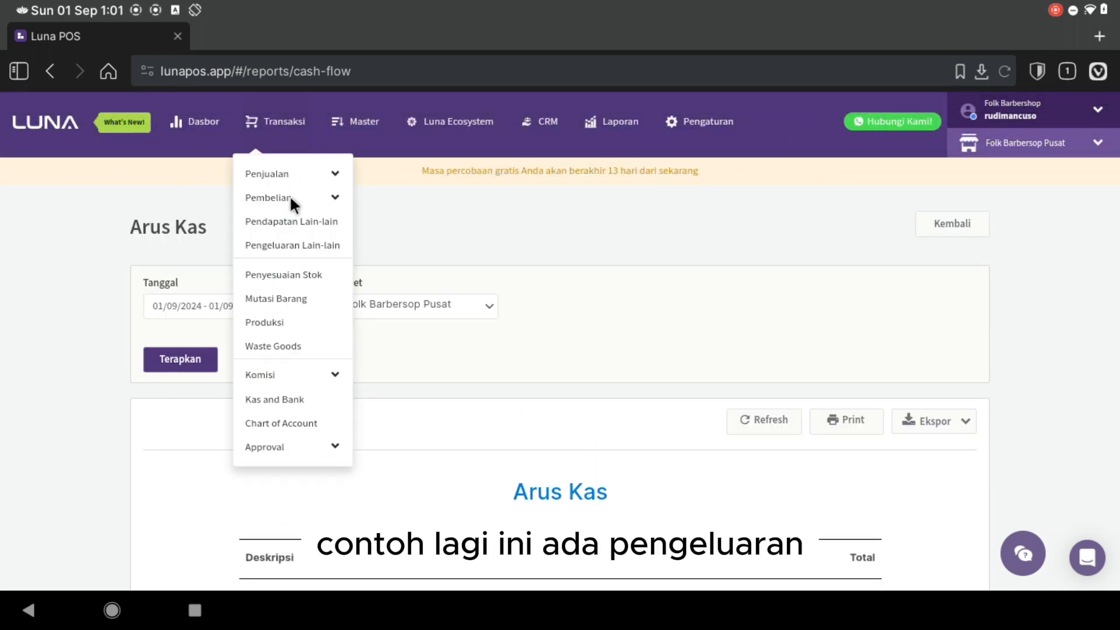
left_click(299, 246)
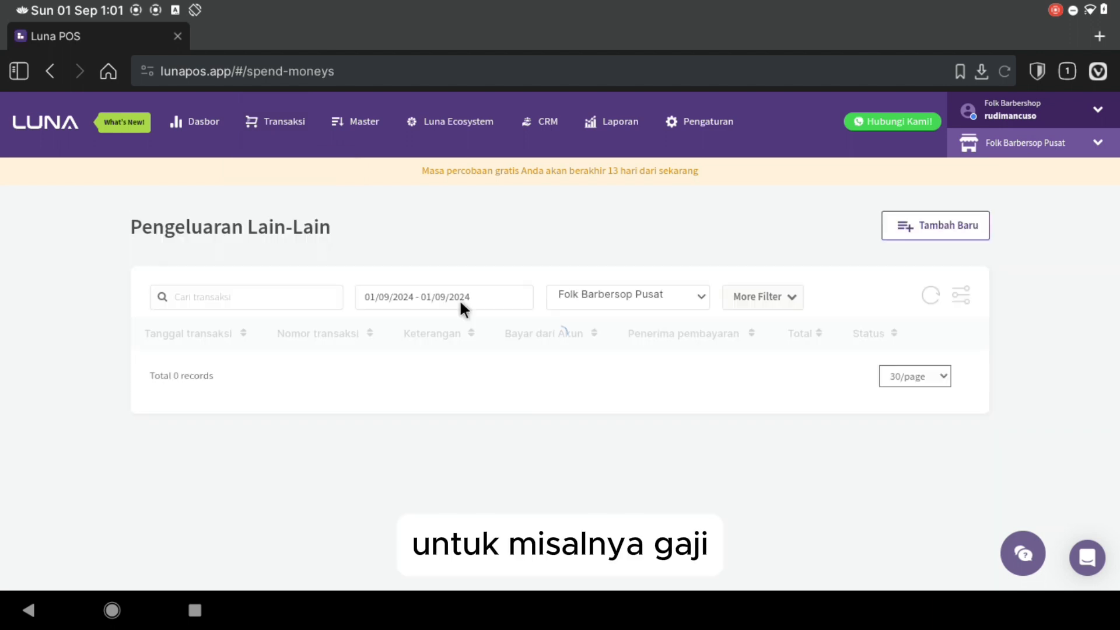
left_click(918, 236)
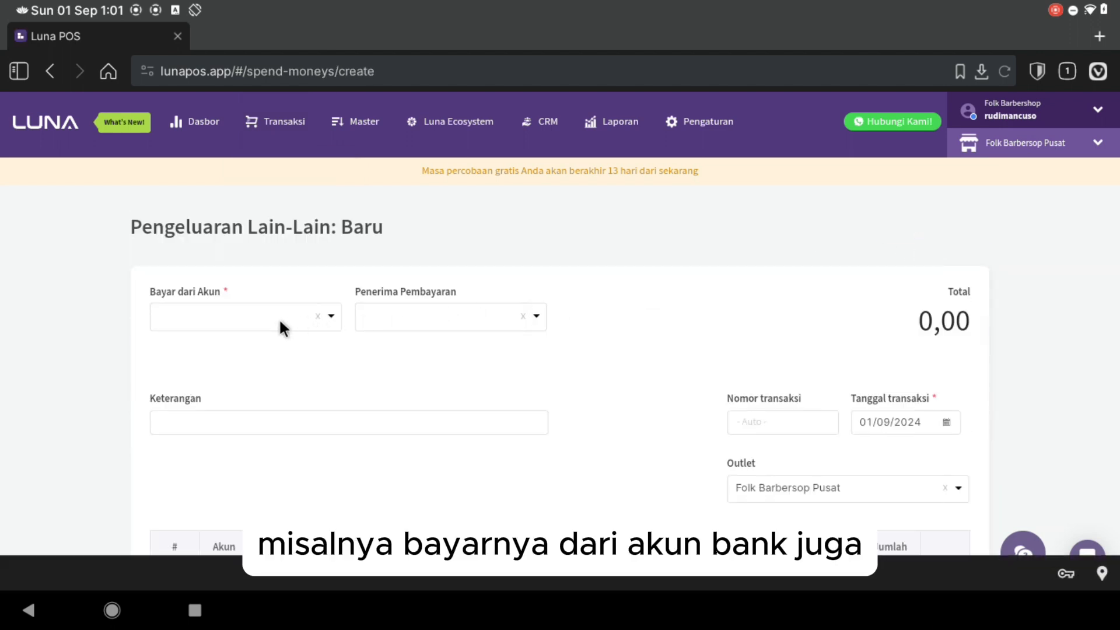
type("bank")
key("Return")
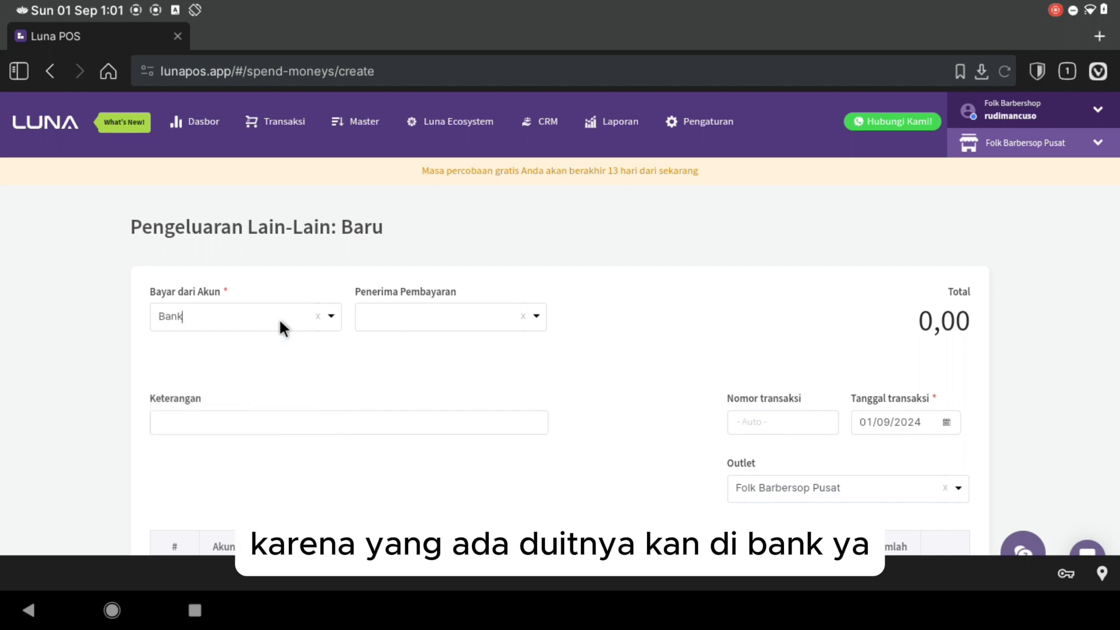
scroll(291, 327, "down", 2)
left_click(409, 323)
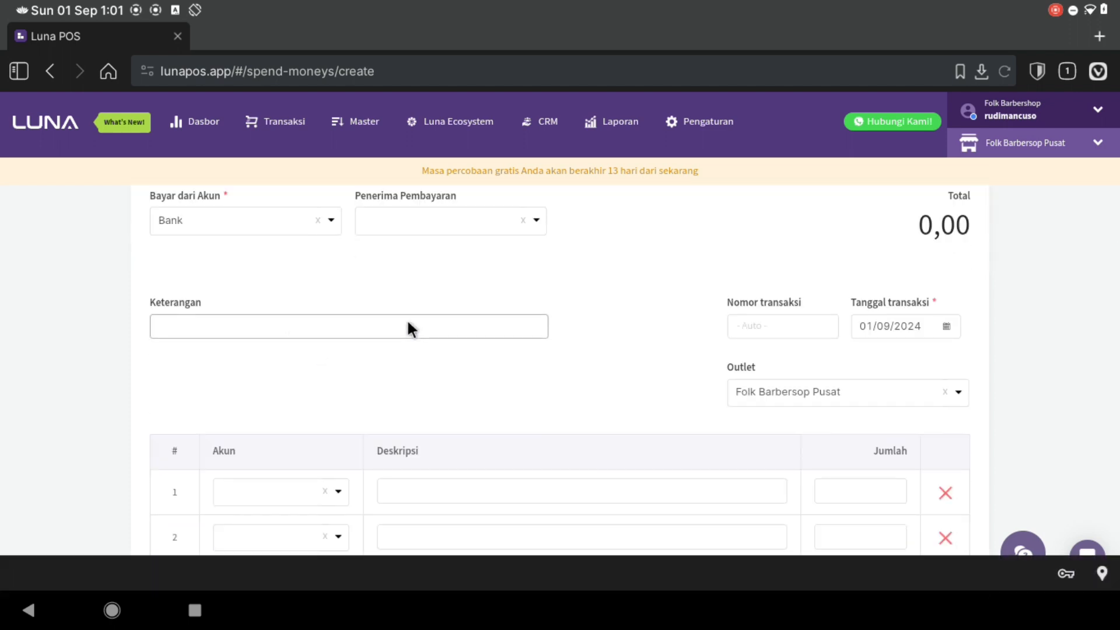
type("Gaji bulan ")
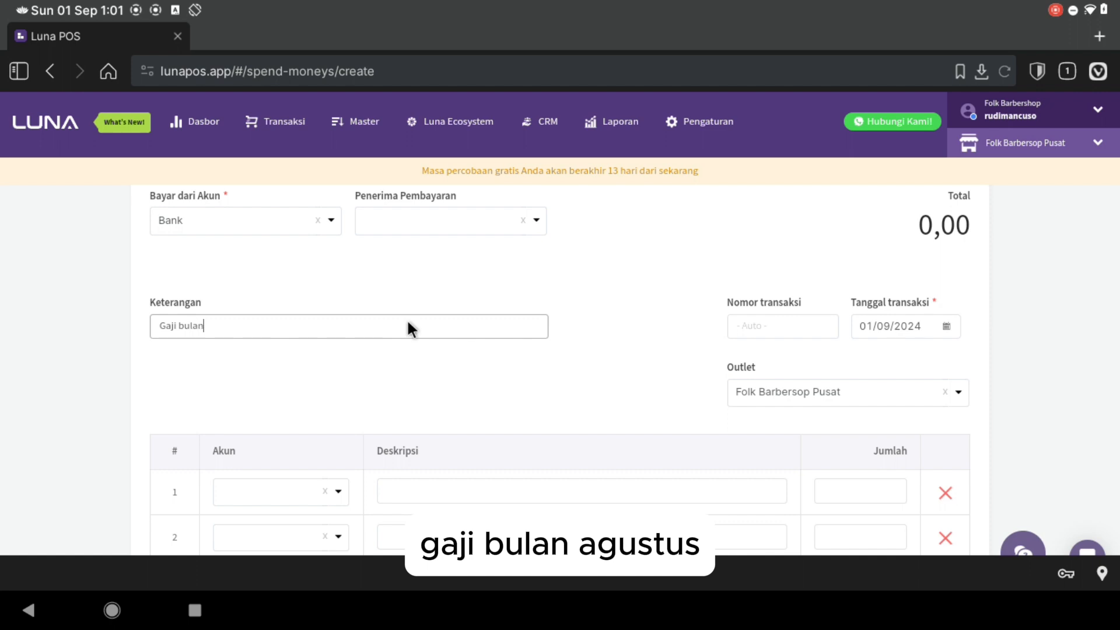
type("Agustus")
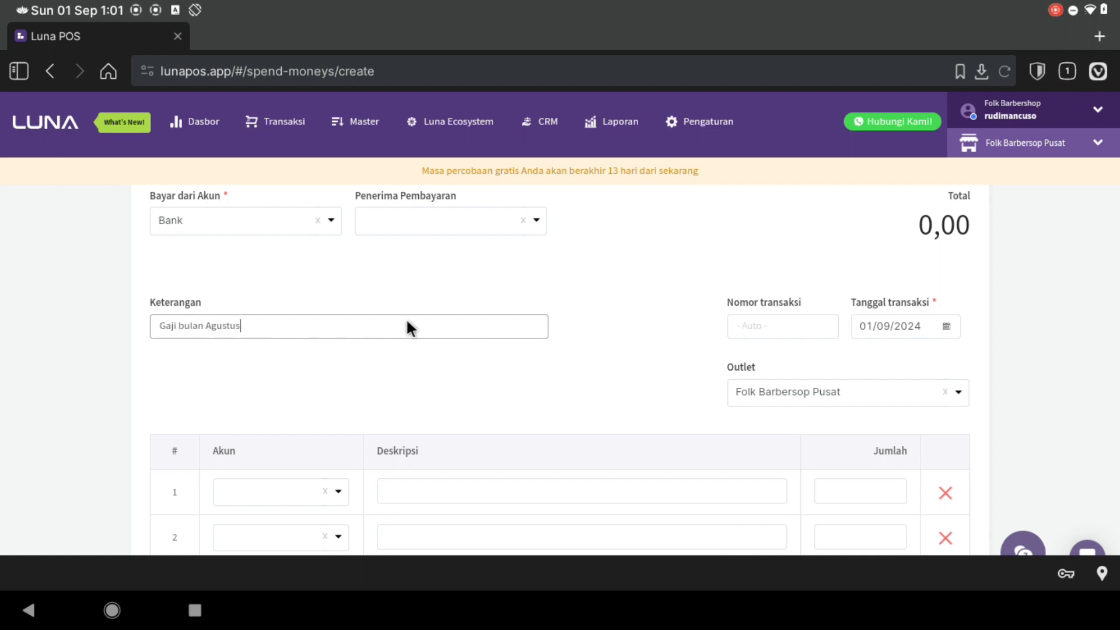
type(" 202224")
key("BackSpace")
key("BackSpace")
key("BackSpace")
type("4")
scroll(406, 317, "down", 2)
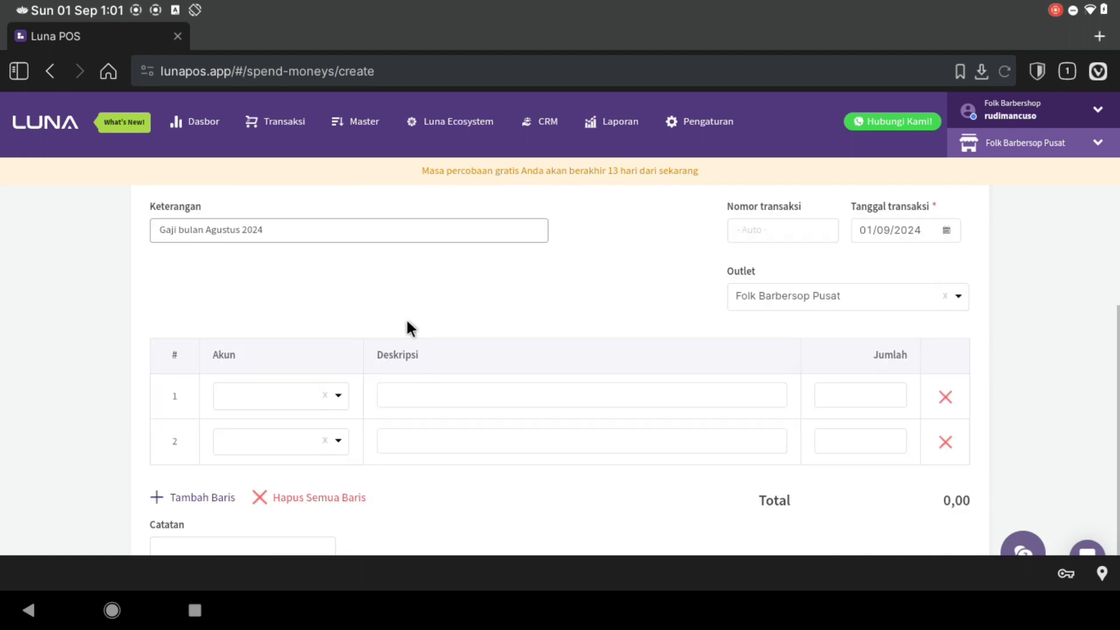
- Set row 1's account to Biaya Gaji
left_click(232, 393)
type("gaji")
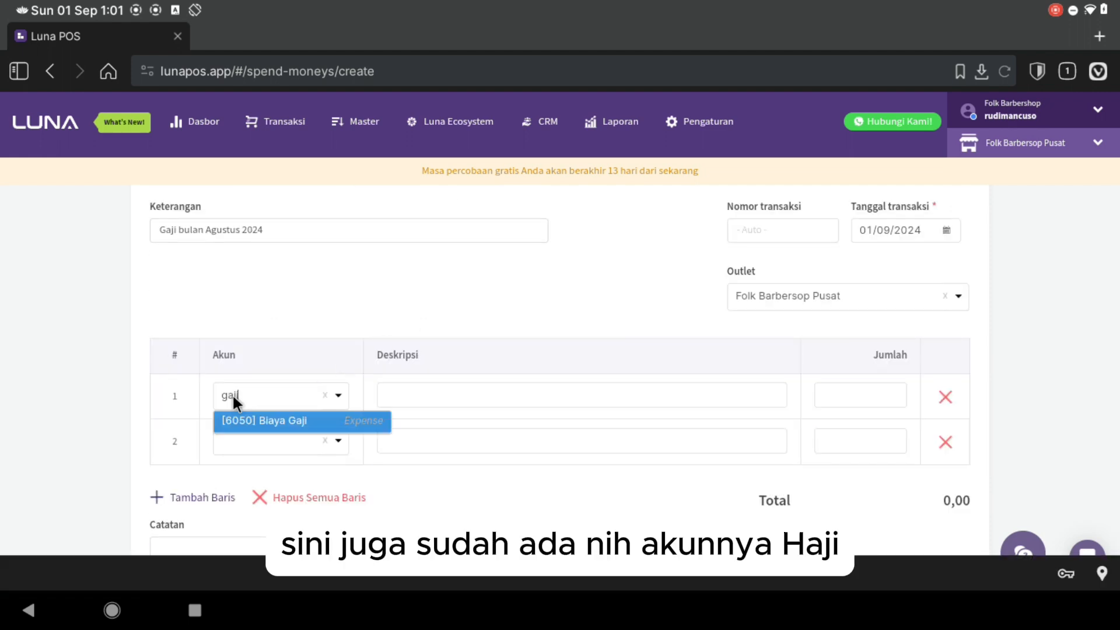
left_click(257, 427)
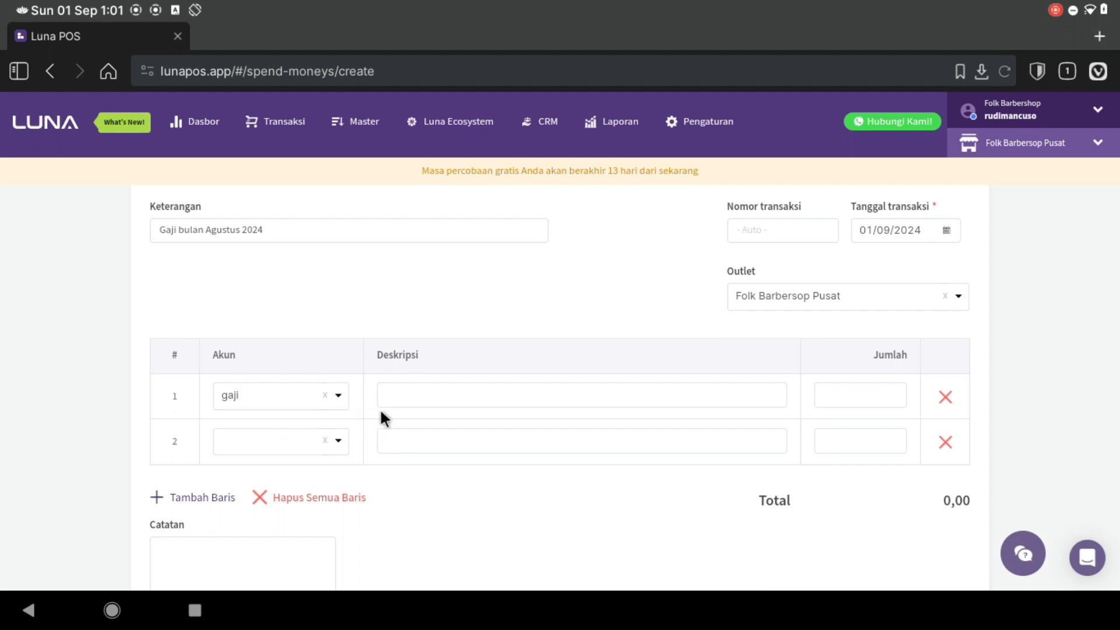
double_click(241, 400)
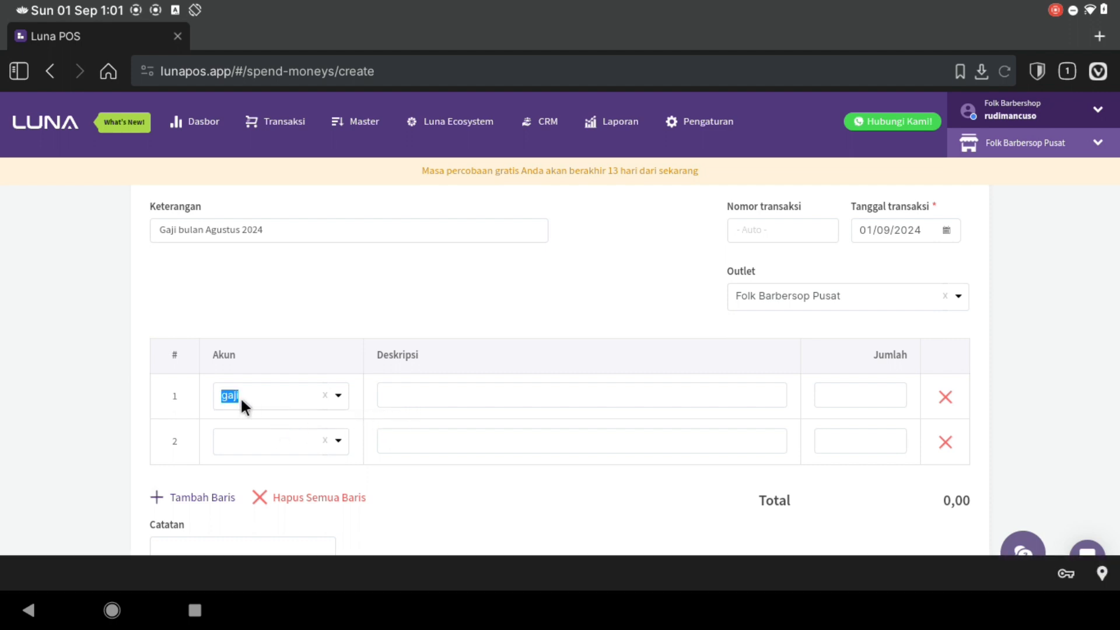
type("gaji")
key("Return")
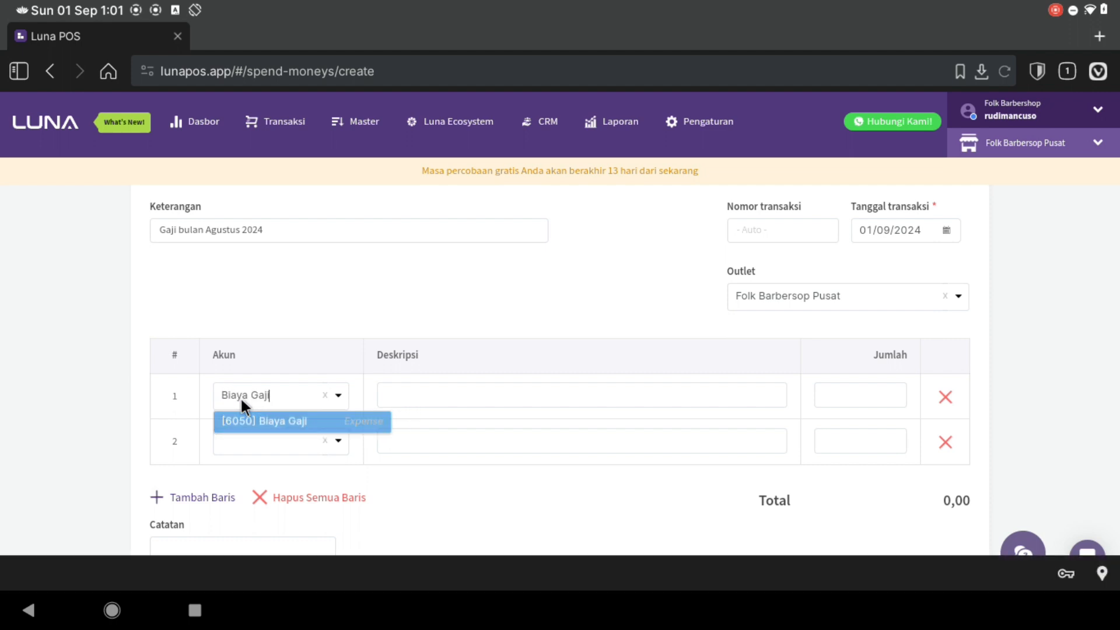
- Give row 1 a salary description and amount 5,000,000, then save the expense
left_click(470, 393)
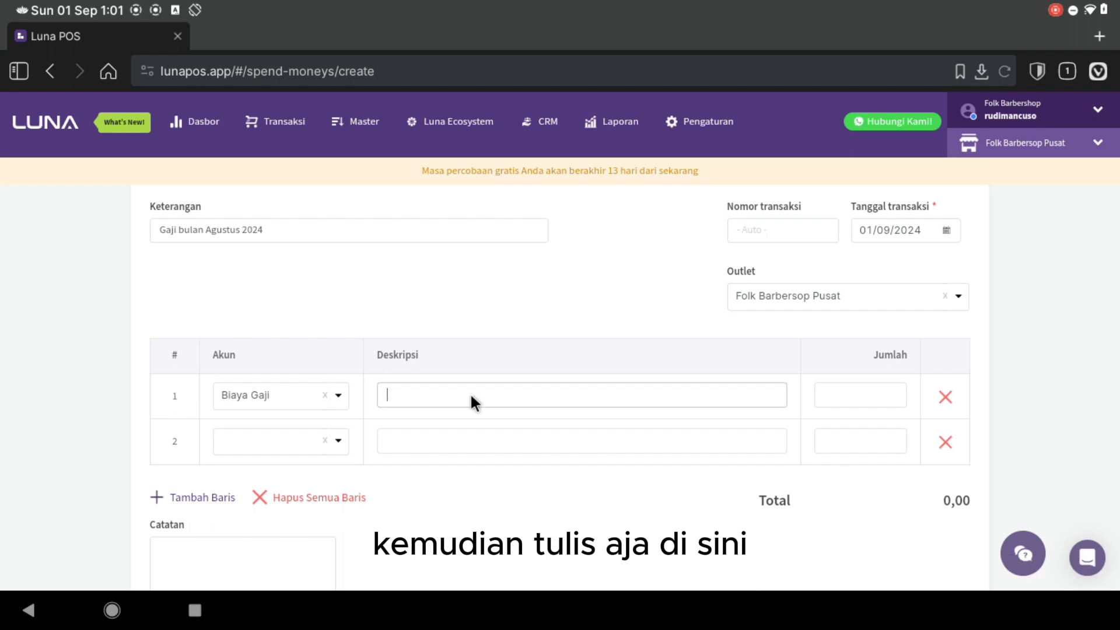
type("Biaya ")
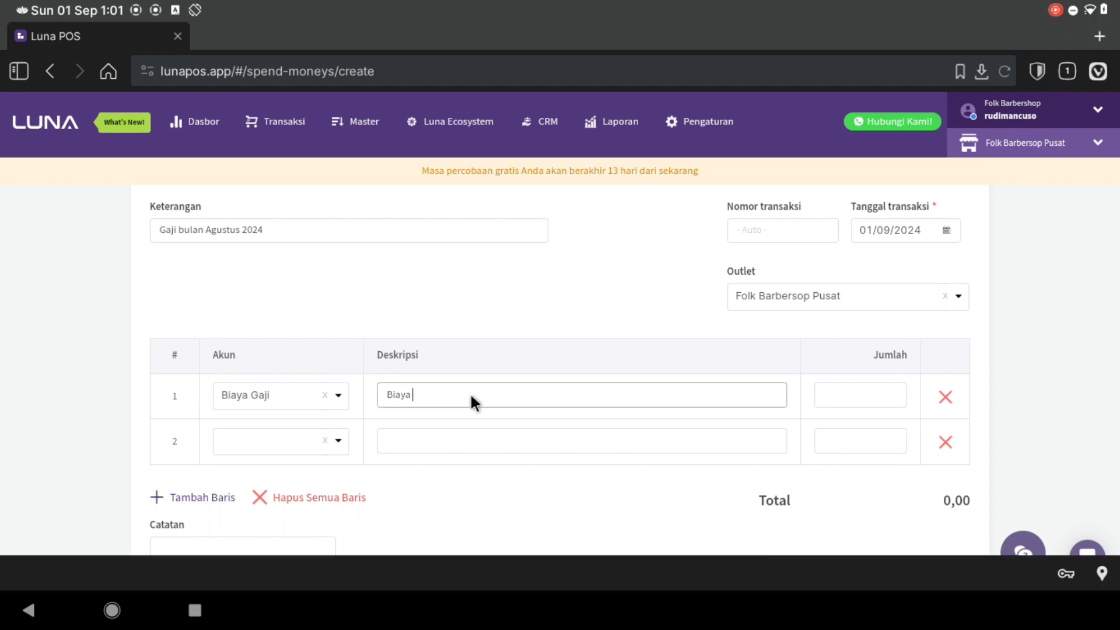
type("gaji bulan agustus 202224")
left_click(850, 394)
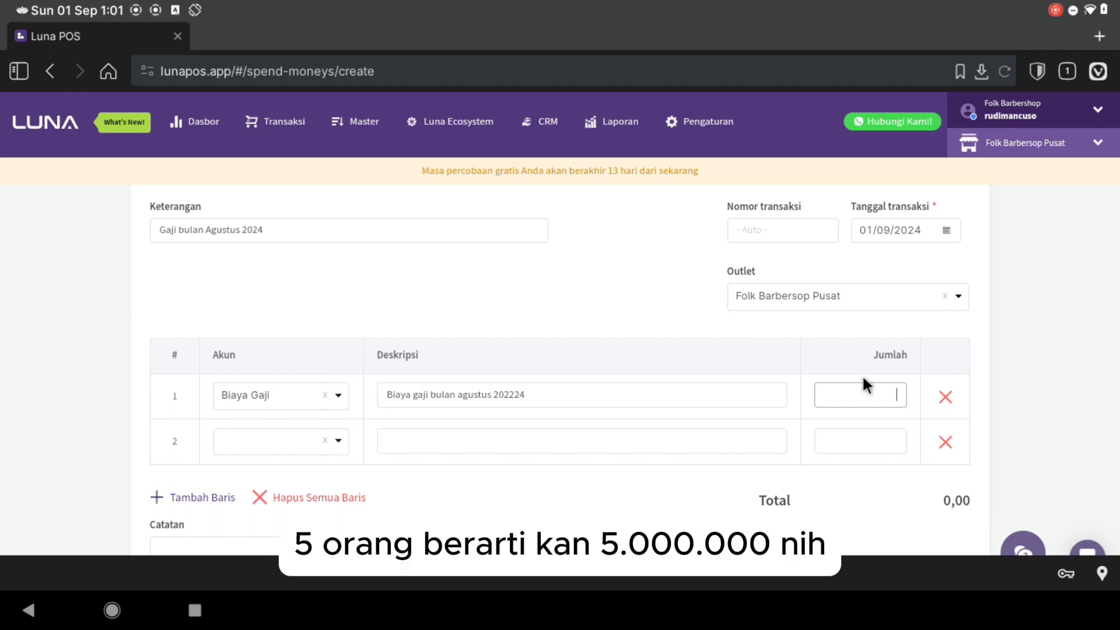
type("5,00")
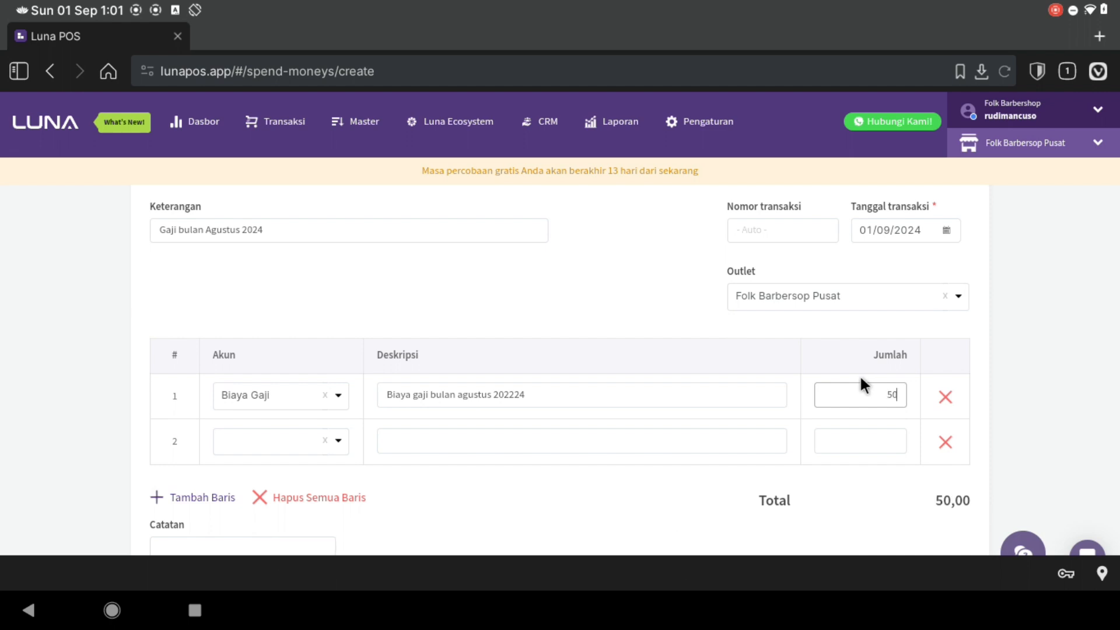
type("0,000")
scroll(861, 382, "down", 2)
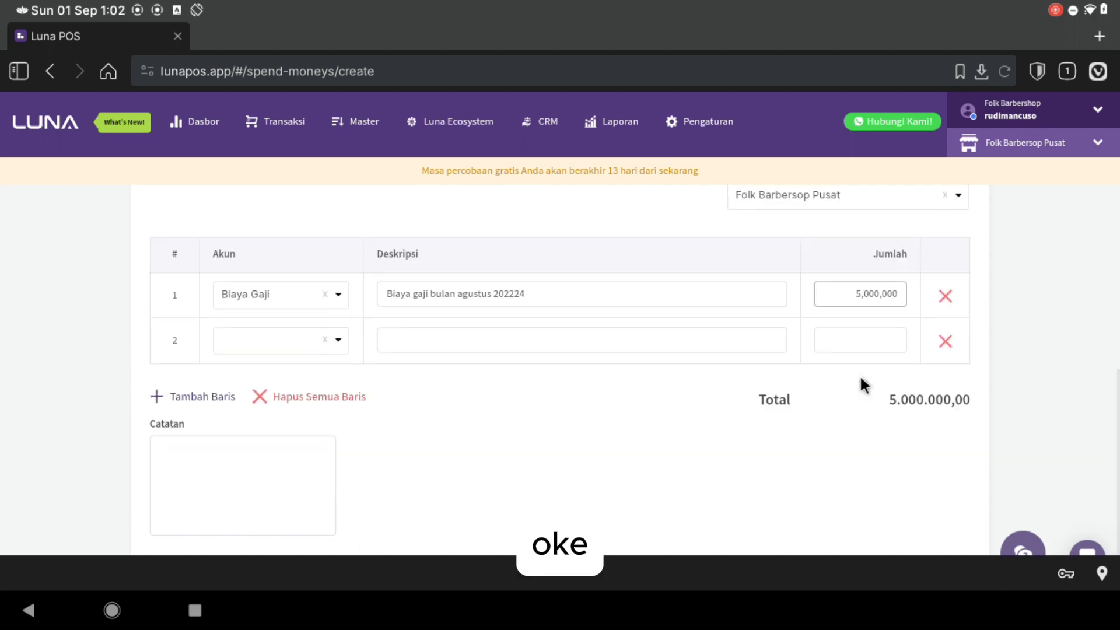
scroll(875, 497, "down", 2)
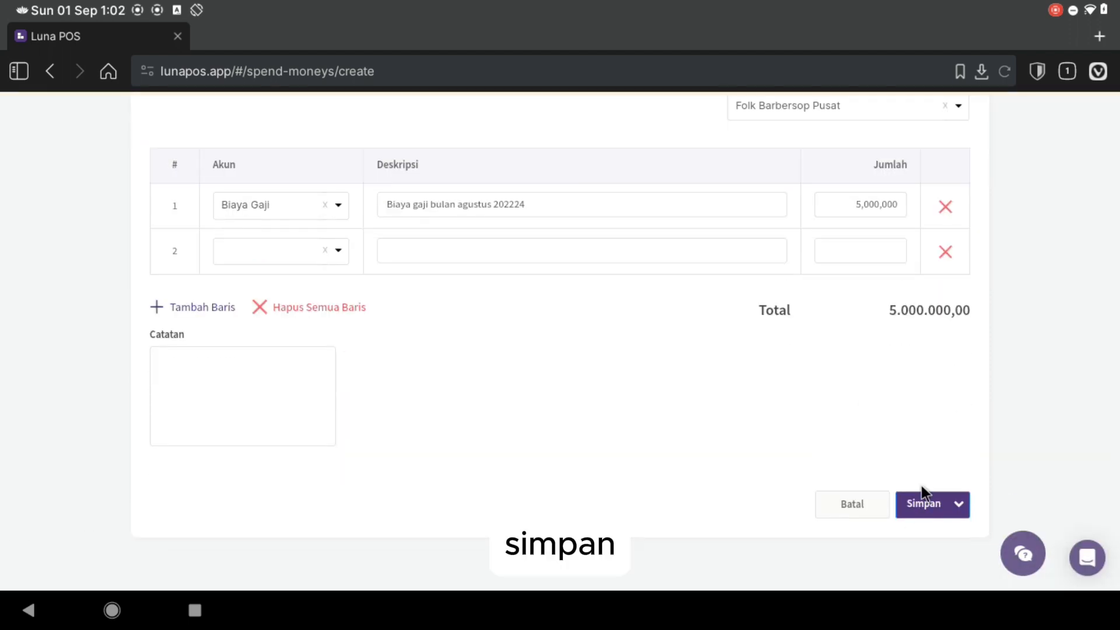
left_click(926, 499)
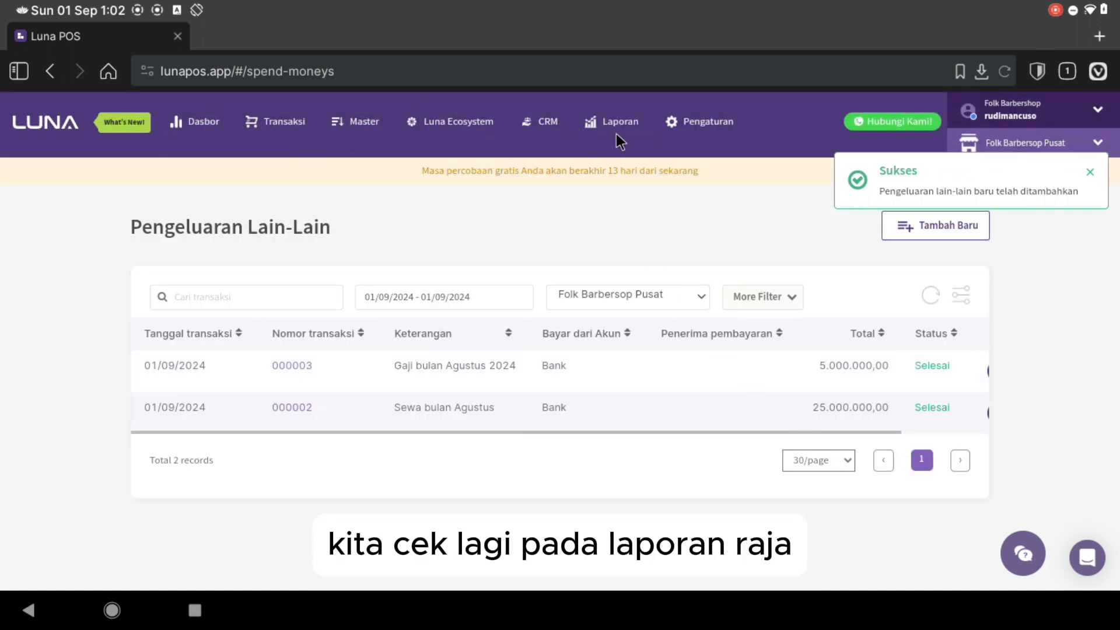
- Regenerate the Neraca balance sheet for 01/09/2024 and review it
left_click(614, 127)
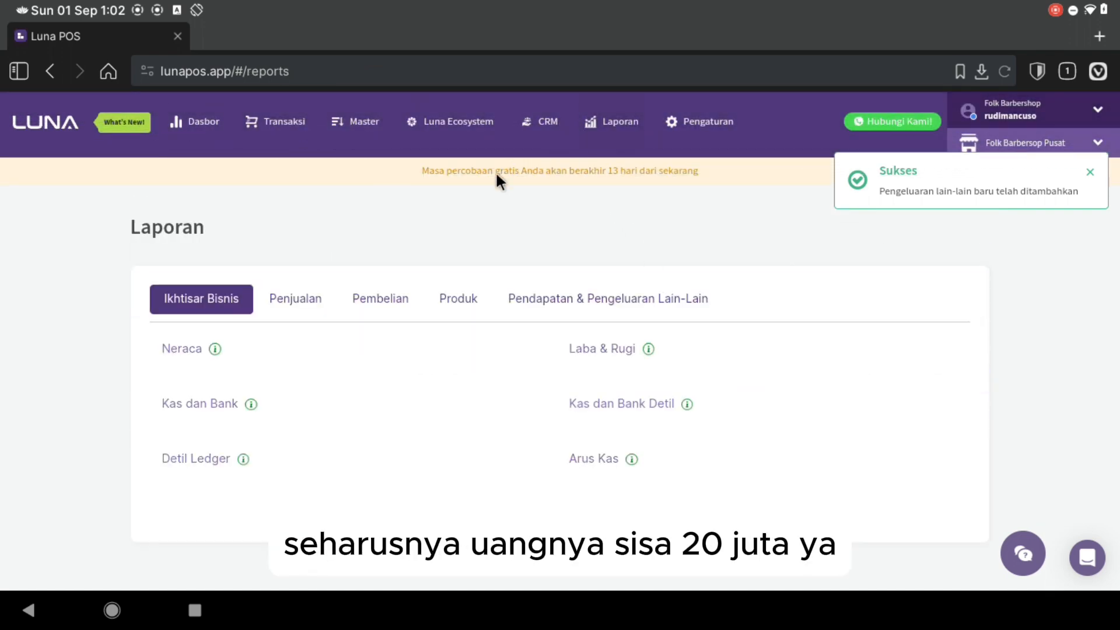
left_click(182, 349)
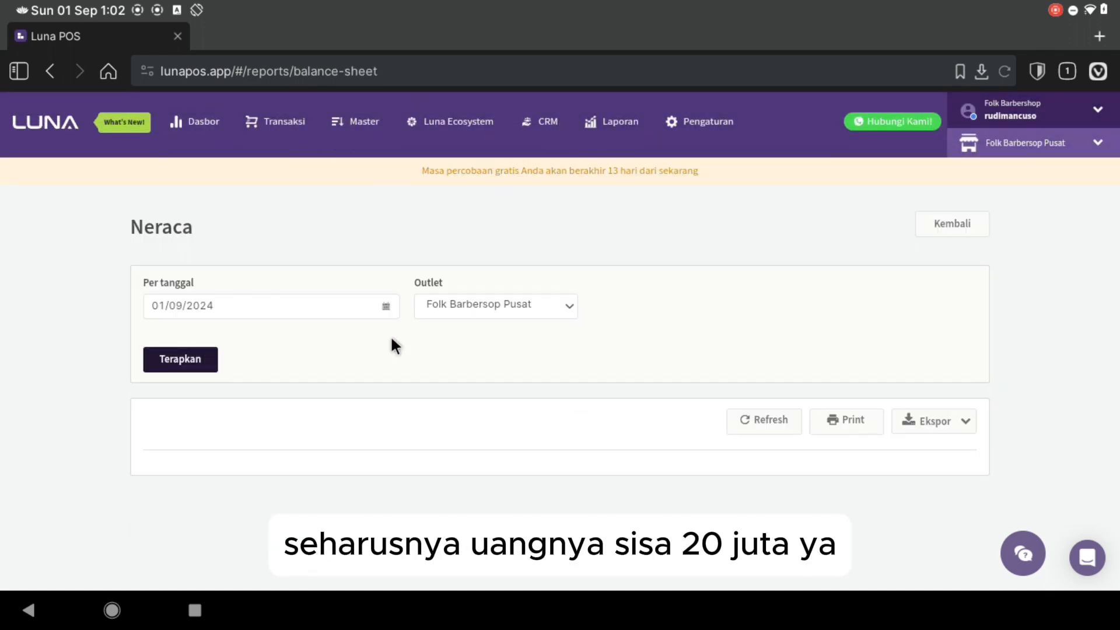
left_click(172, 360)
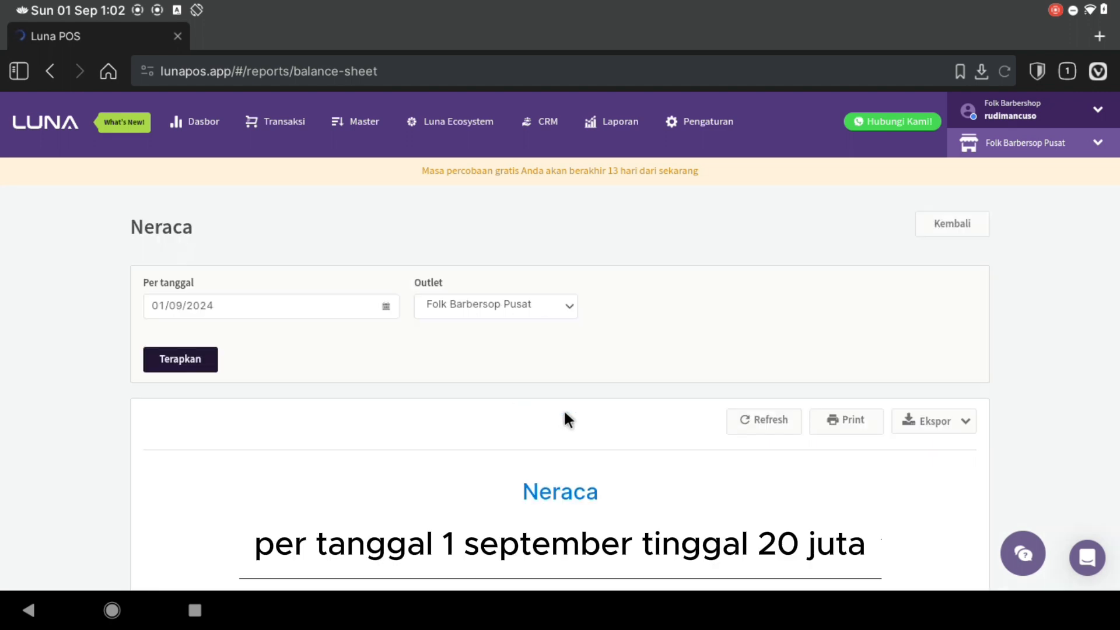
scroll(566, 415, "down", 8)
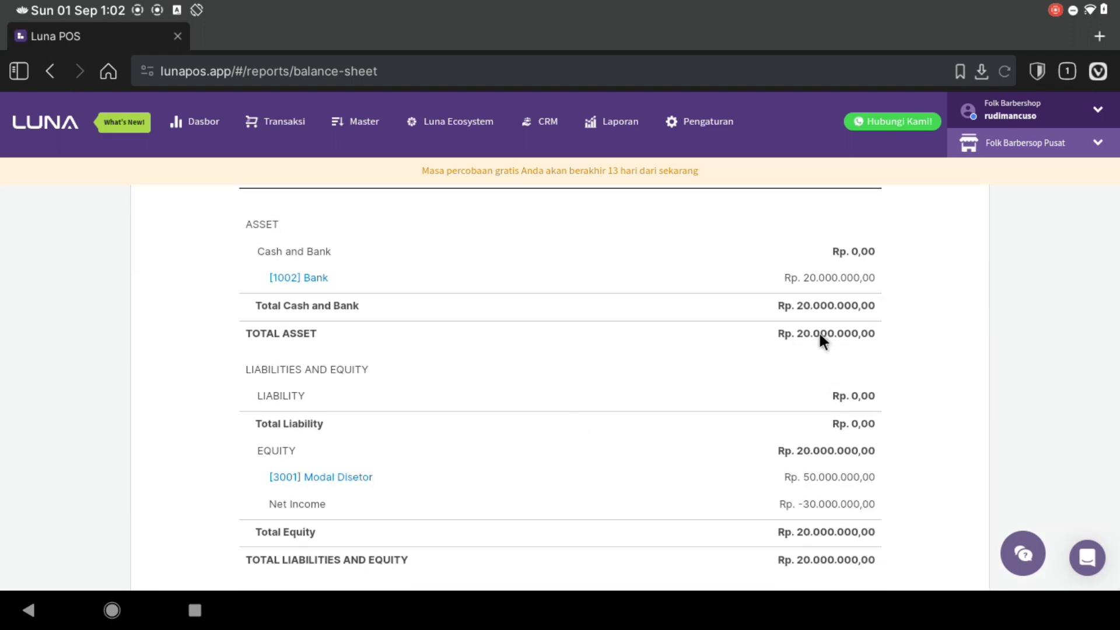
scroll(820, 333, "down", 2)
scroll(817, 330, "up", 5)
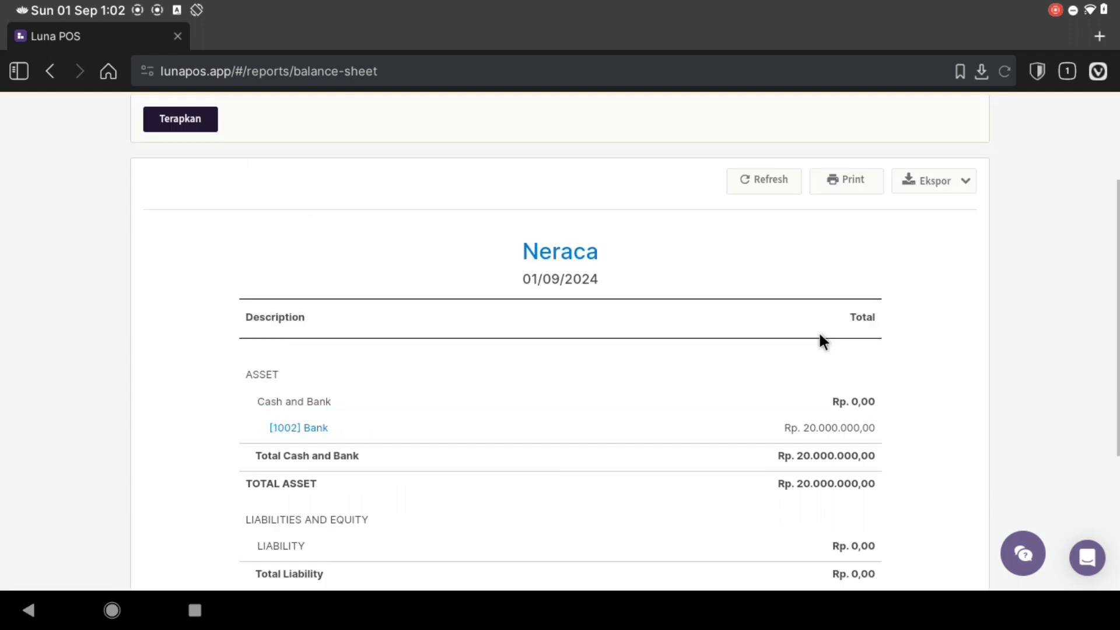
scroll(818, 331, "up", 3)
scroll(516, 224, "up", 2)
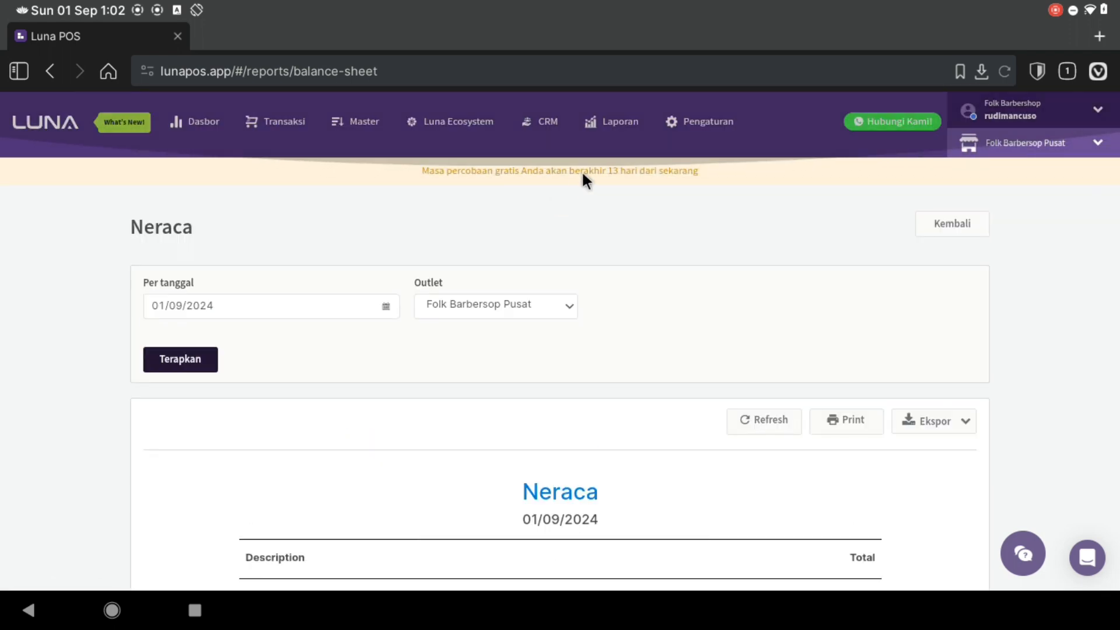
- Generate this month's Laba & Rugi report and check total expense Rp 30.000.000,00
left_click(619, 131)
left_click(593, 350)
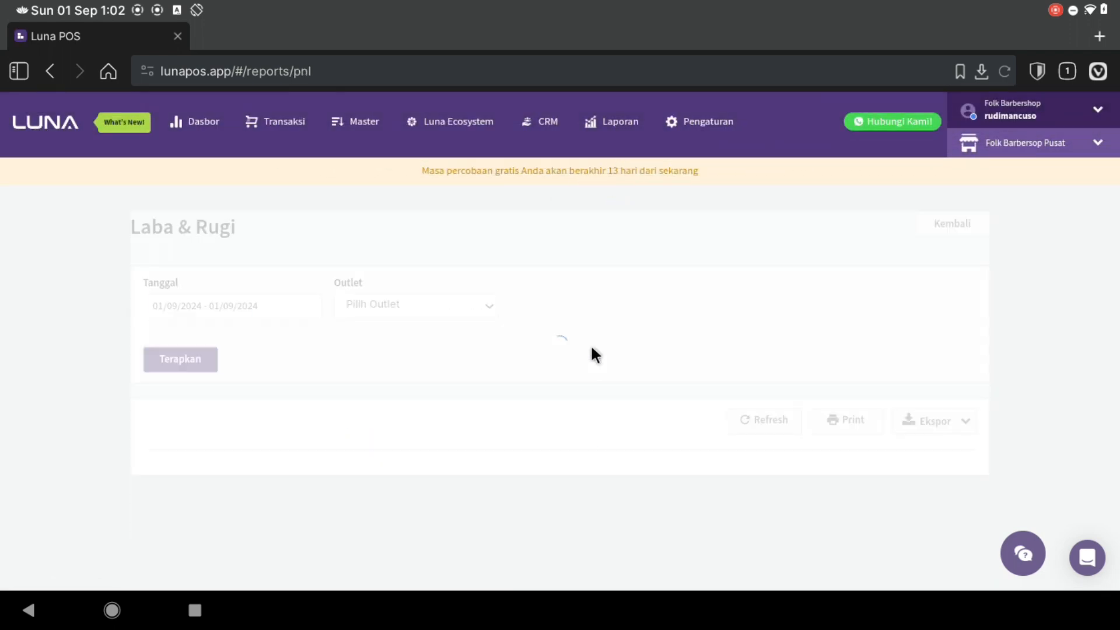
left_click(185, 307)
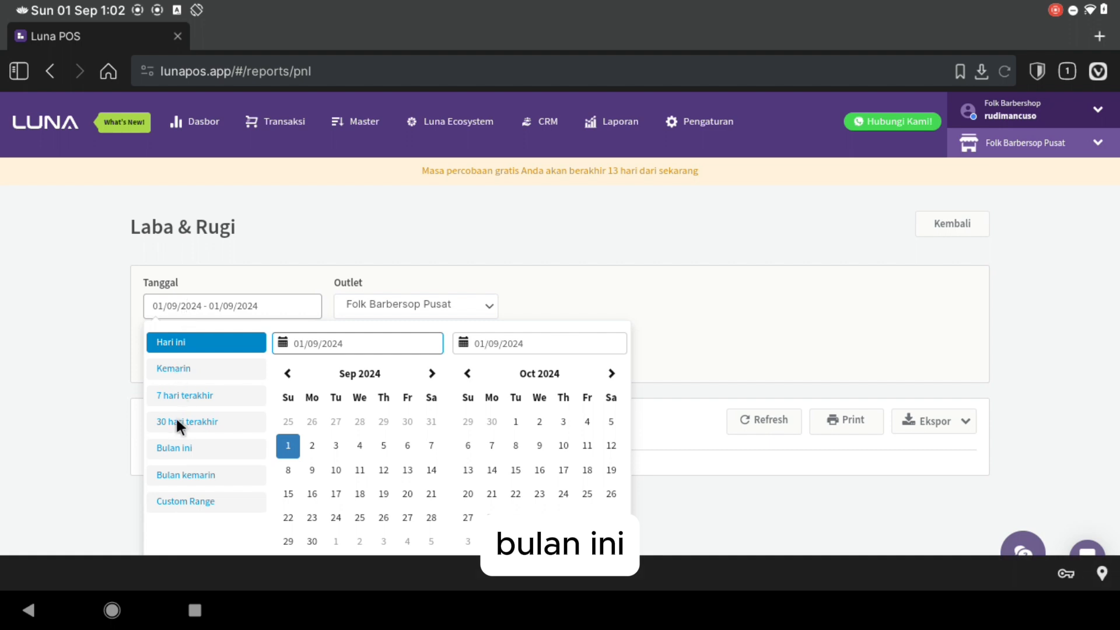
left_click(172, 445)
left_click(162, 369)
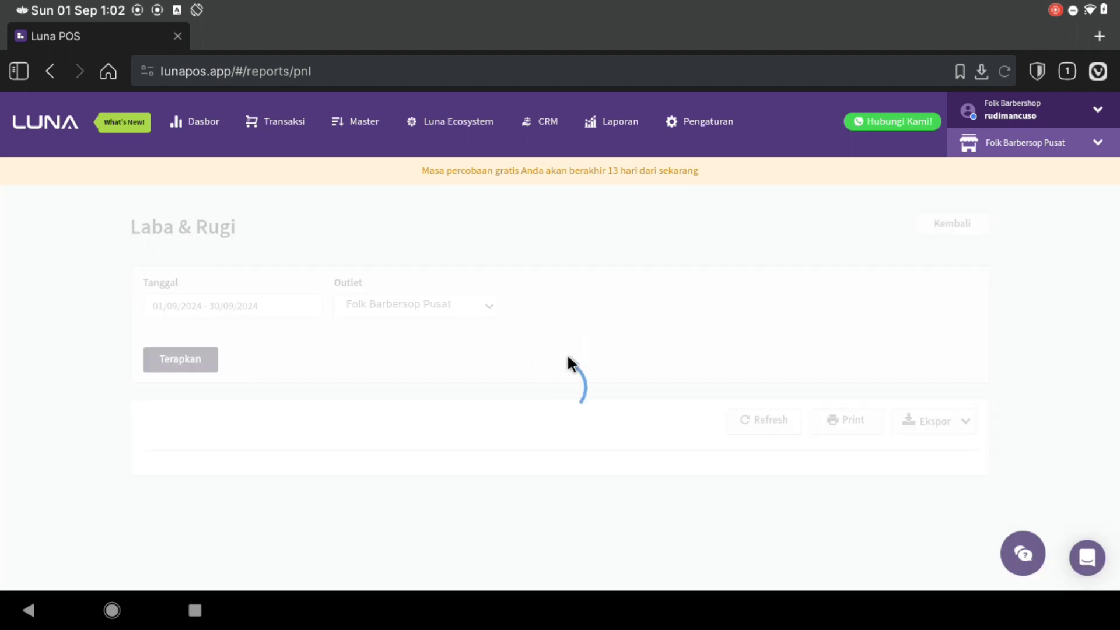
scroll(568, 359, "down", 7)
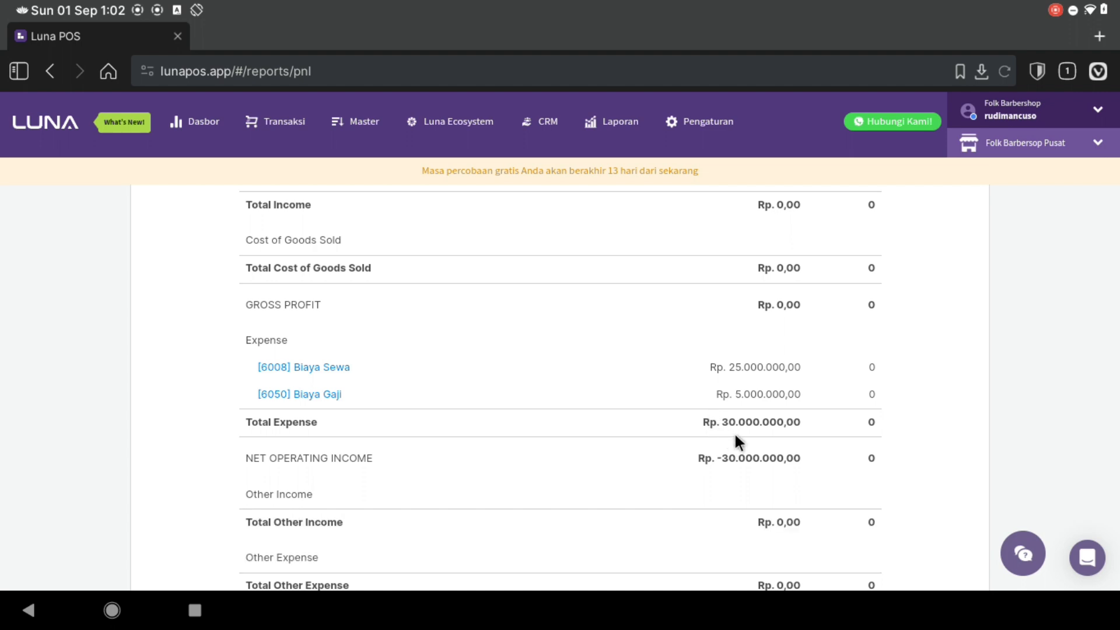
scroll(735, 436, "down", 2)
scroll(734, 437, "up", 1)
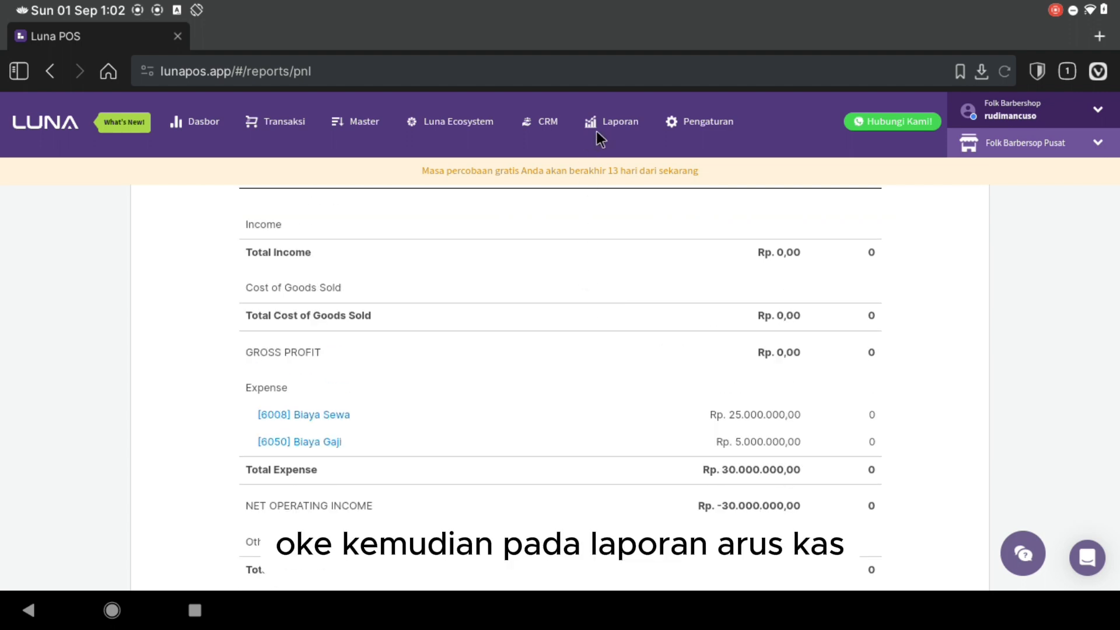
left_click(594, 128)
- Generate this month's Arus Kas report and check closing cash Rp 20.000.000,00
left_click(599, 457)
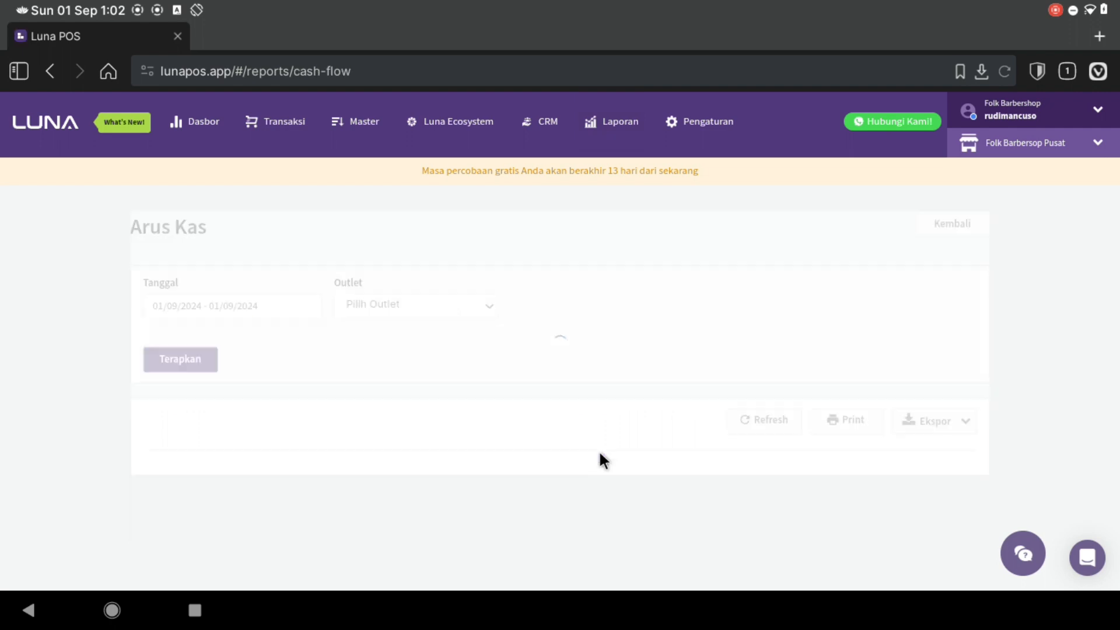
left_click(265, 306)
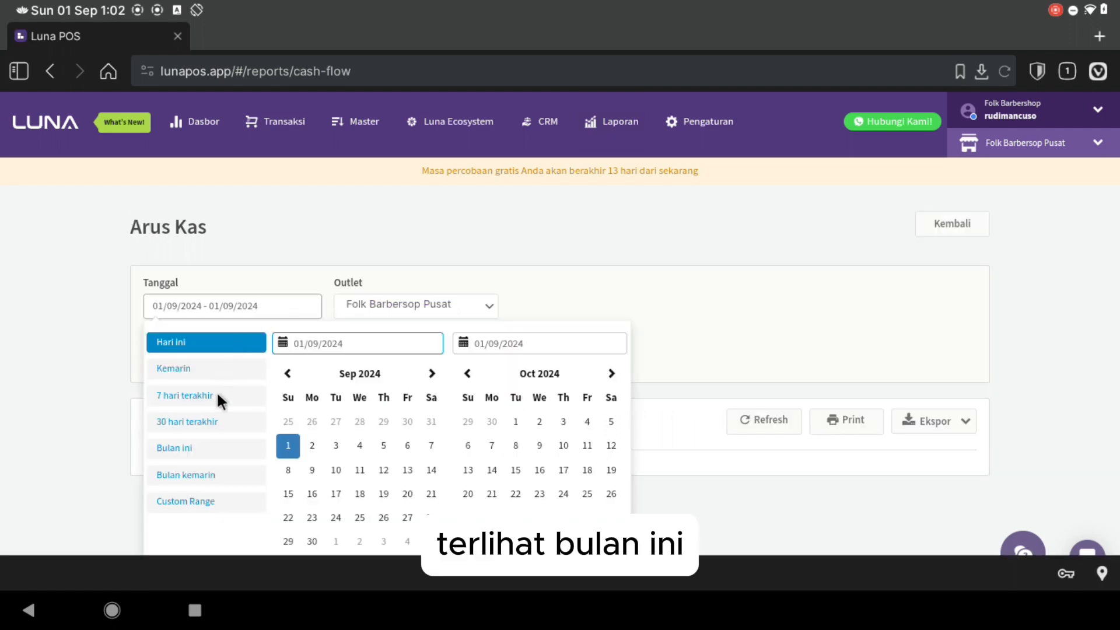
left_click(192, 448)
left_click(174, 362)
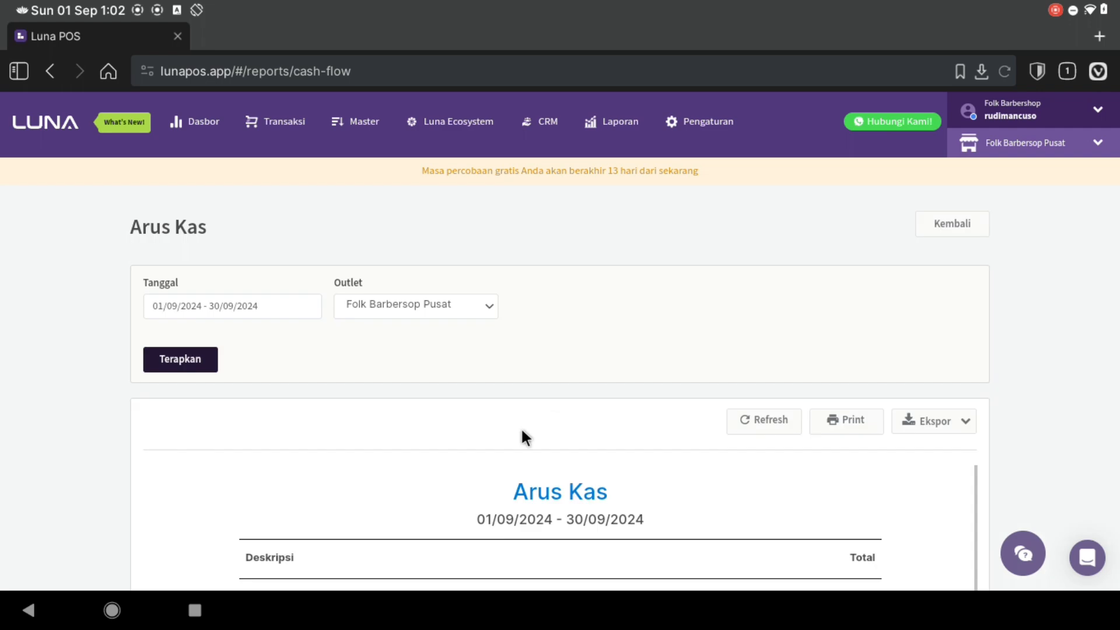
scroll(525, 443, "down", 5)
scroll(697, 432, "down", 5)
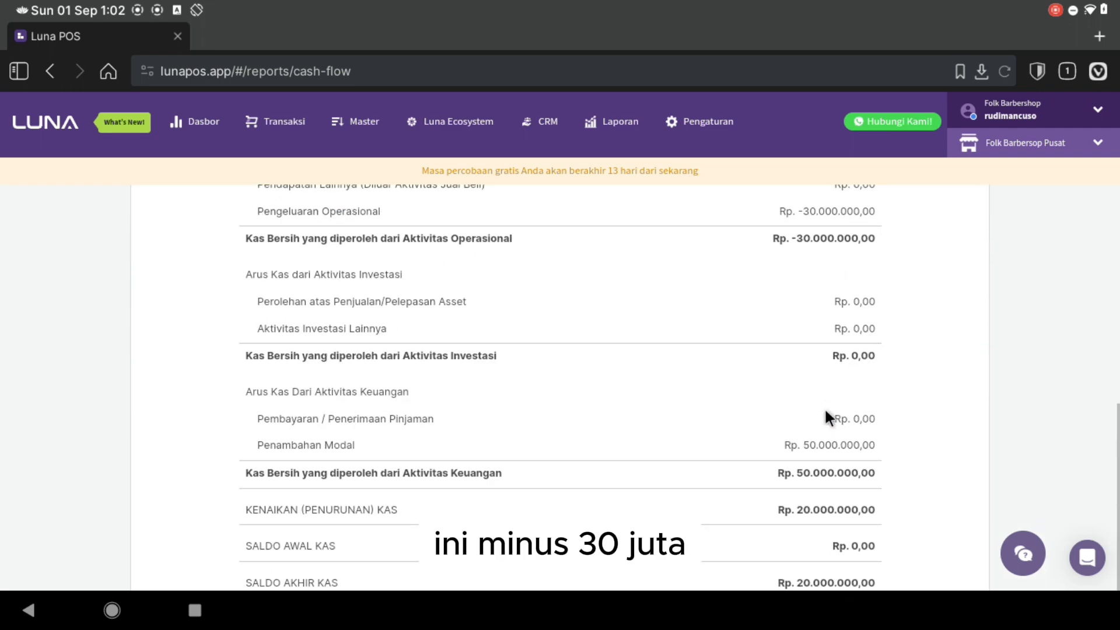
scroll(788, 444, "down", 2)
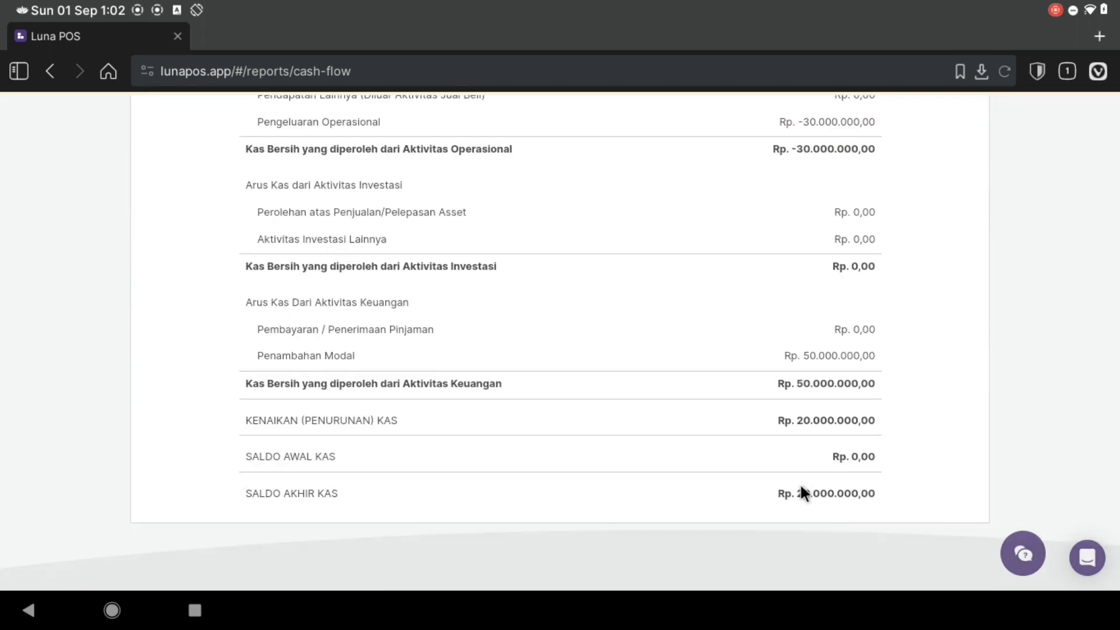
scroll(752, 460, "up", 10)
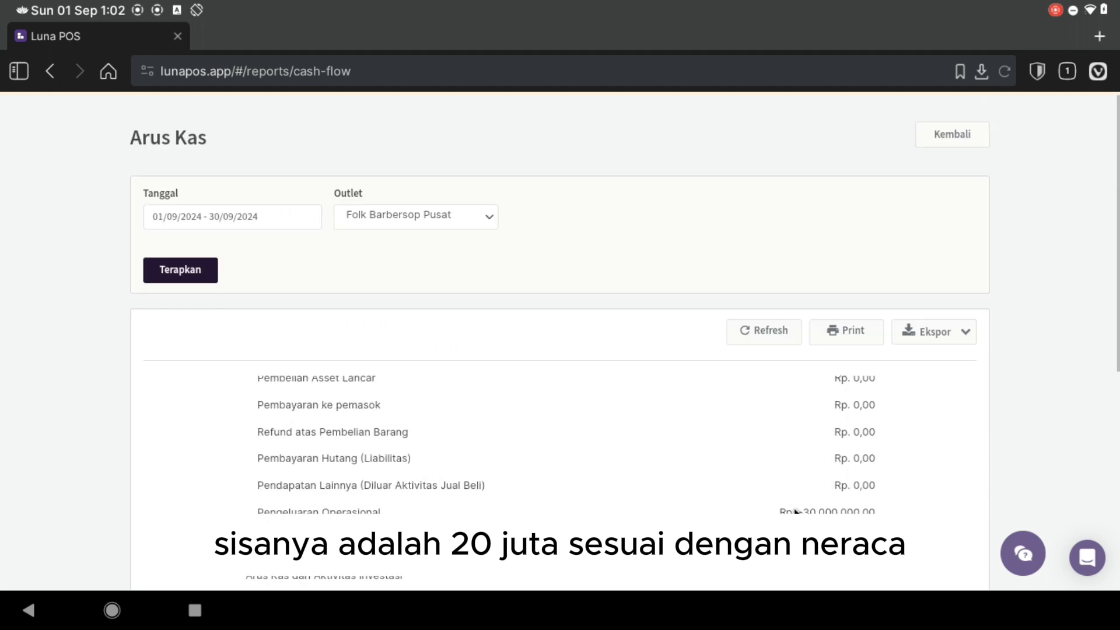
scroll(721, 437, "up", 3)
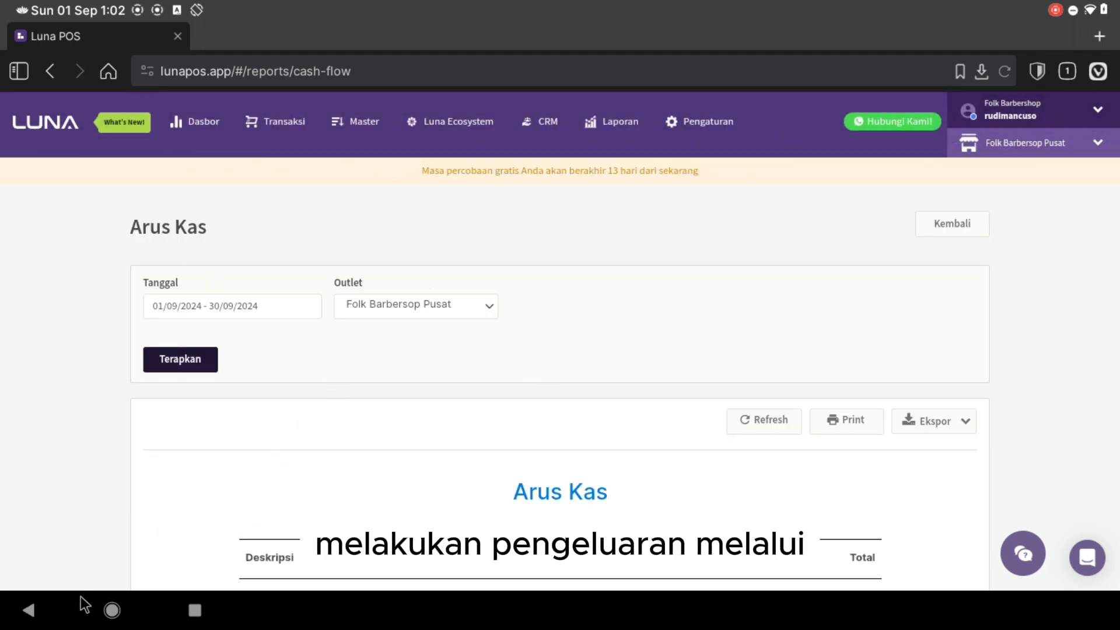
- Launch the Luna POS cashier app and unlock it with the cashier PIN
left_click(112, 610)
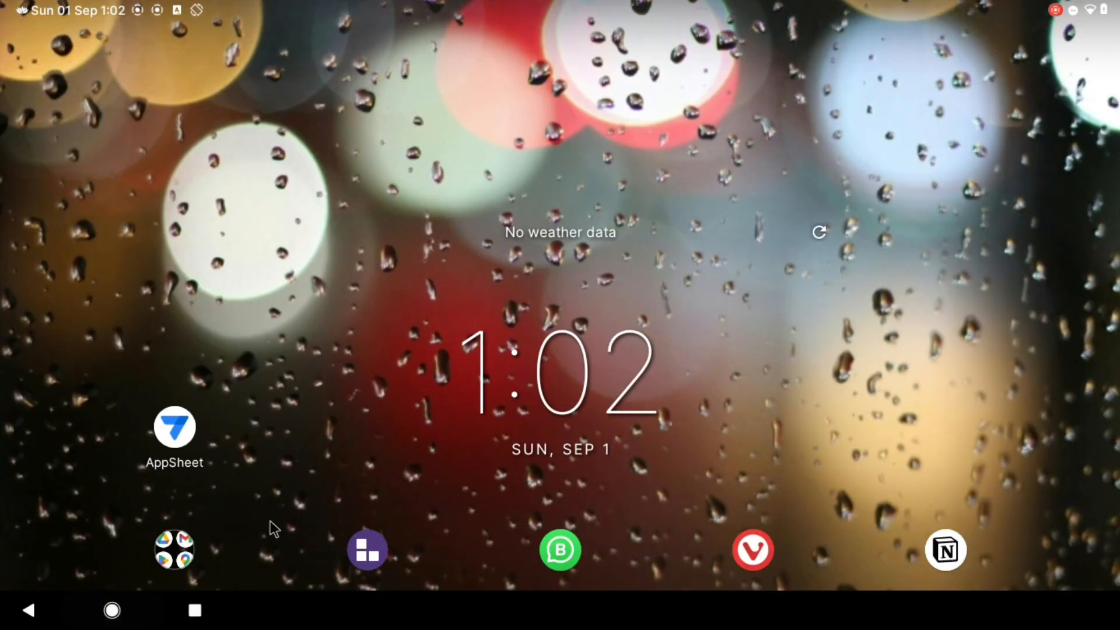
left_click(375, 547)
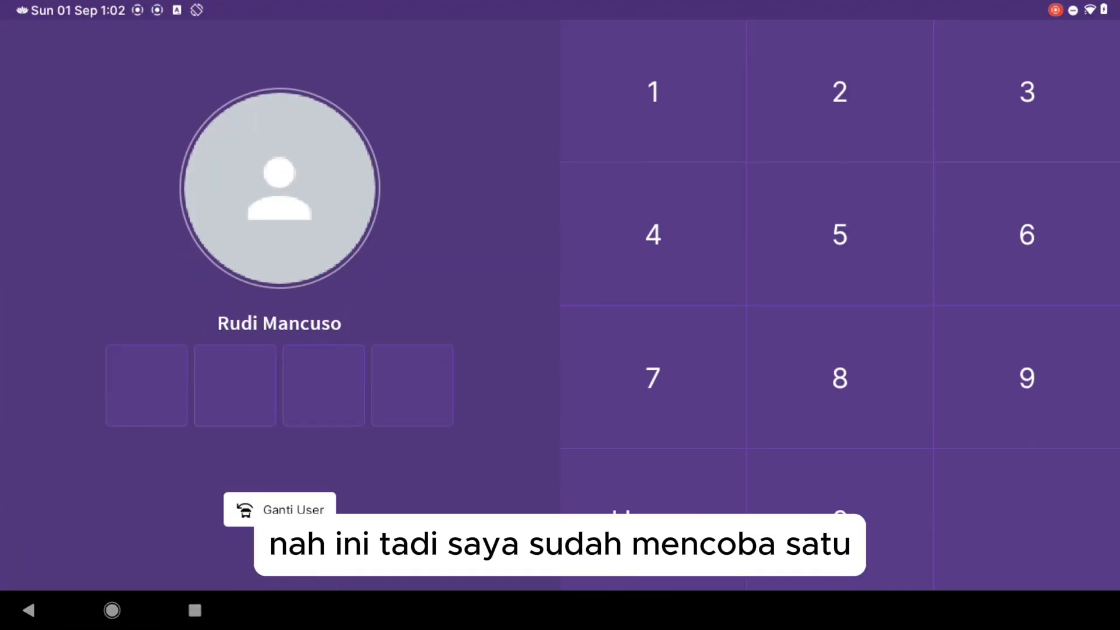
left_click(835, 511)
left_click(836, 511)
left_click(836, 511)
left_click(836, 510)
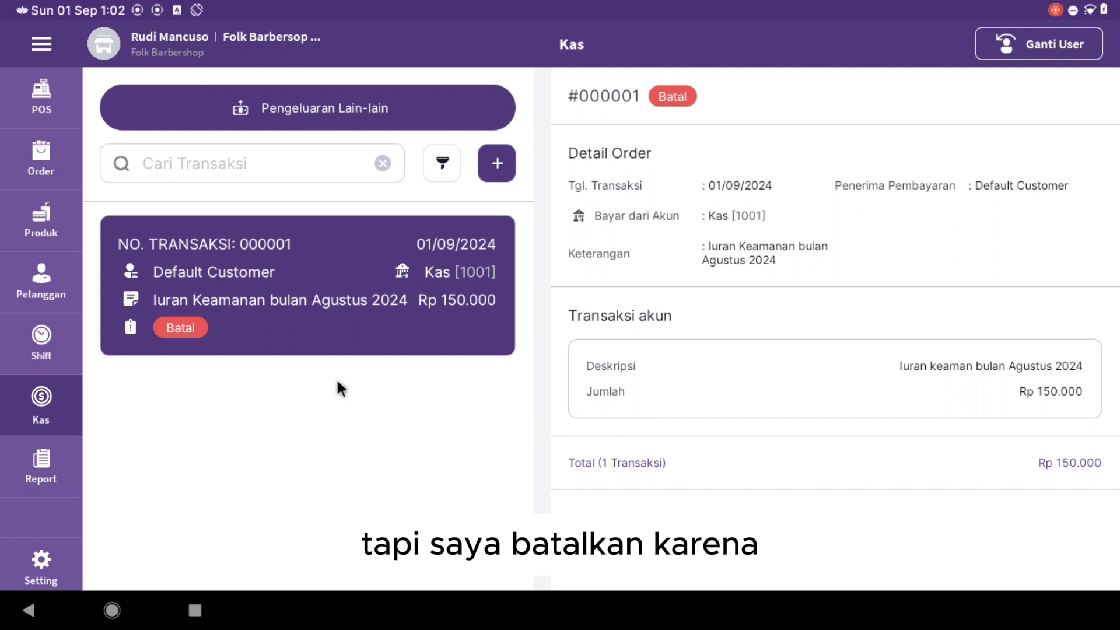
- Start a cashier shift with an opening cash balance of Rp 200.000
left_click(39, 92)
left_click(51, 394)
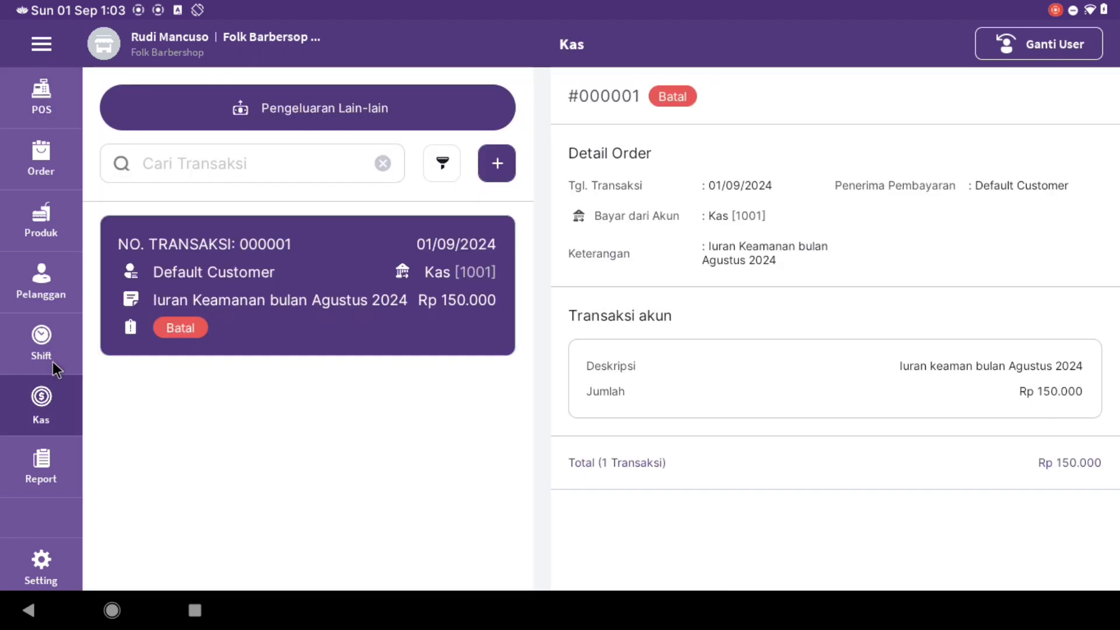
left_click(52, 362)
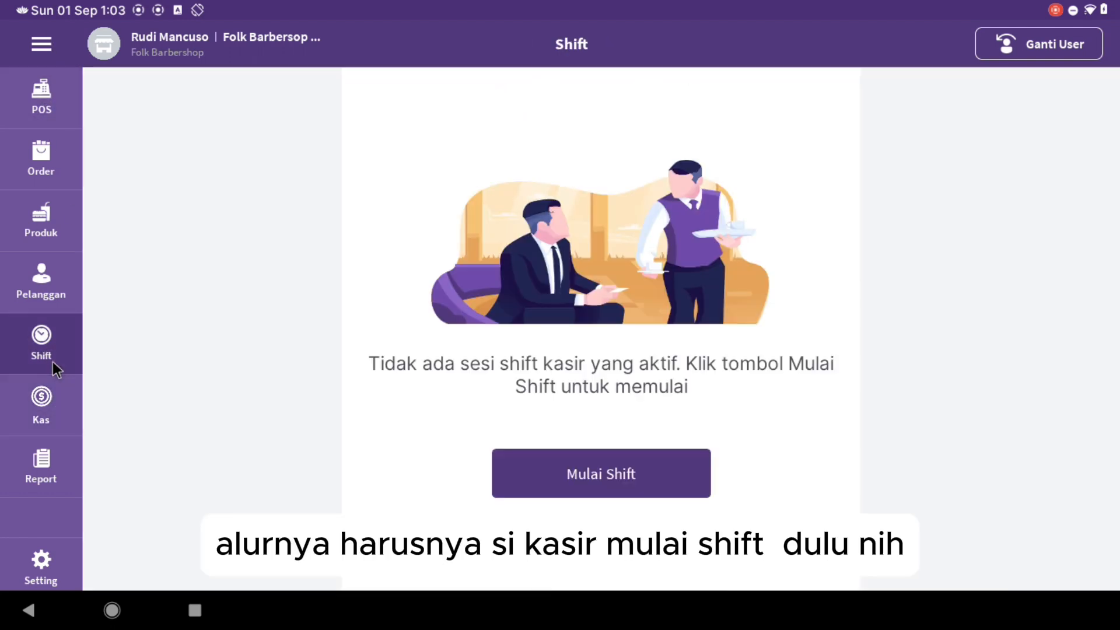
left_click(557, 482)
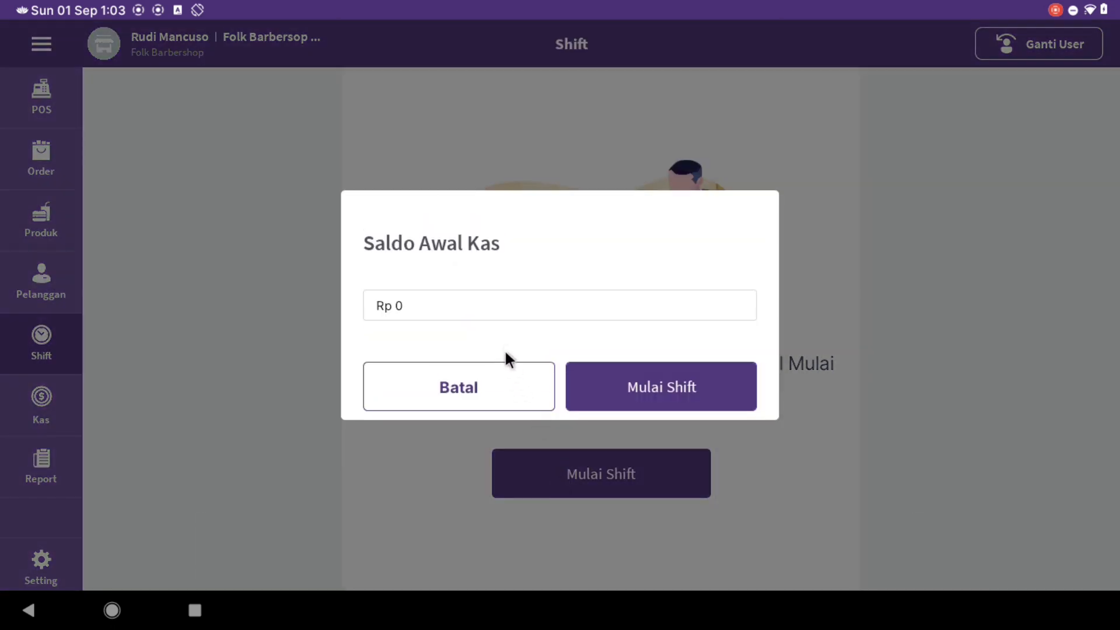
left_click(494, 312)
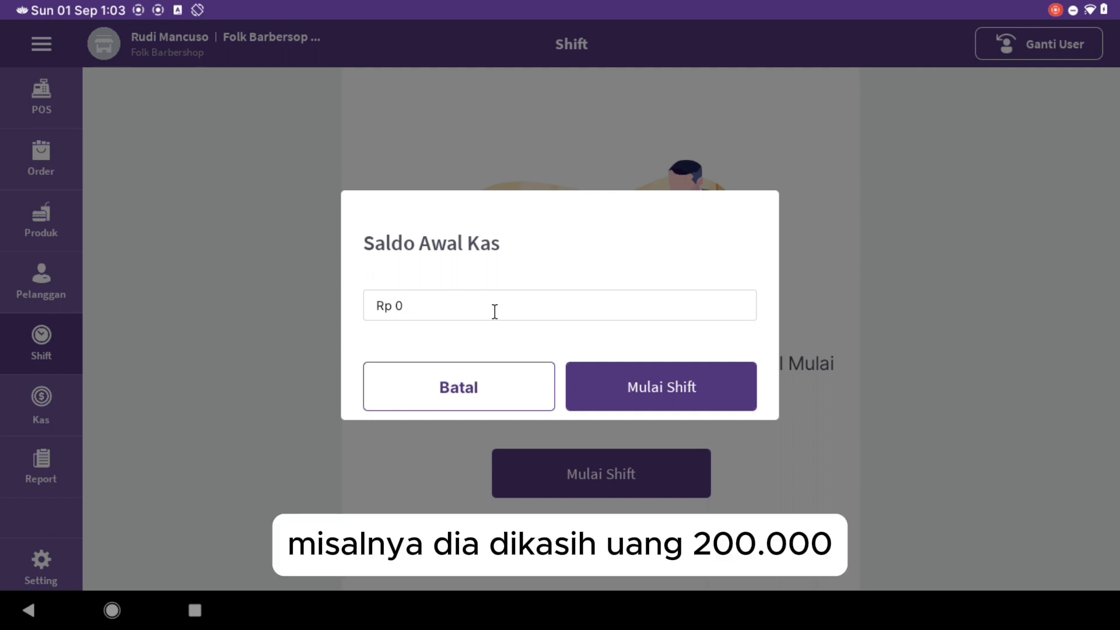
type("200000")
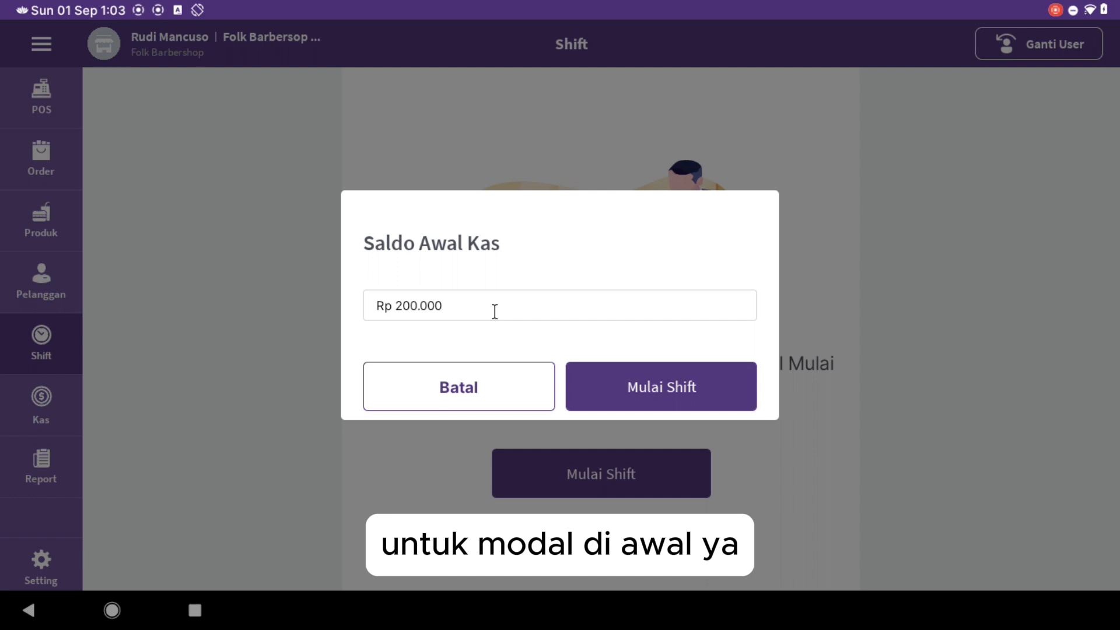
left_click(676, 385)
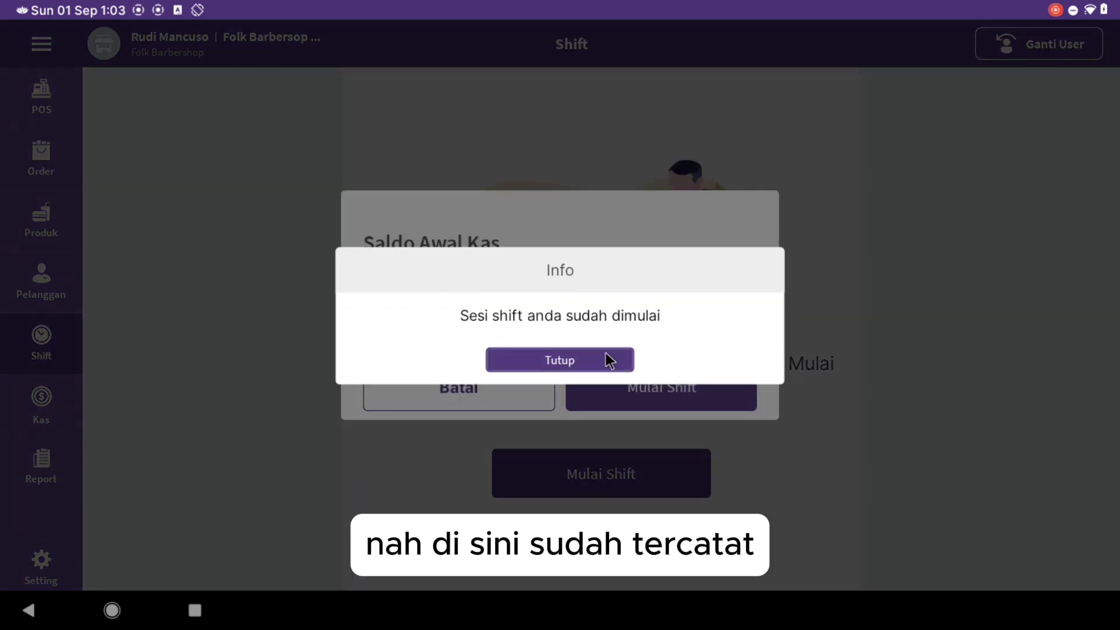
left_click(605, 357)
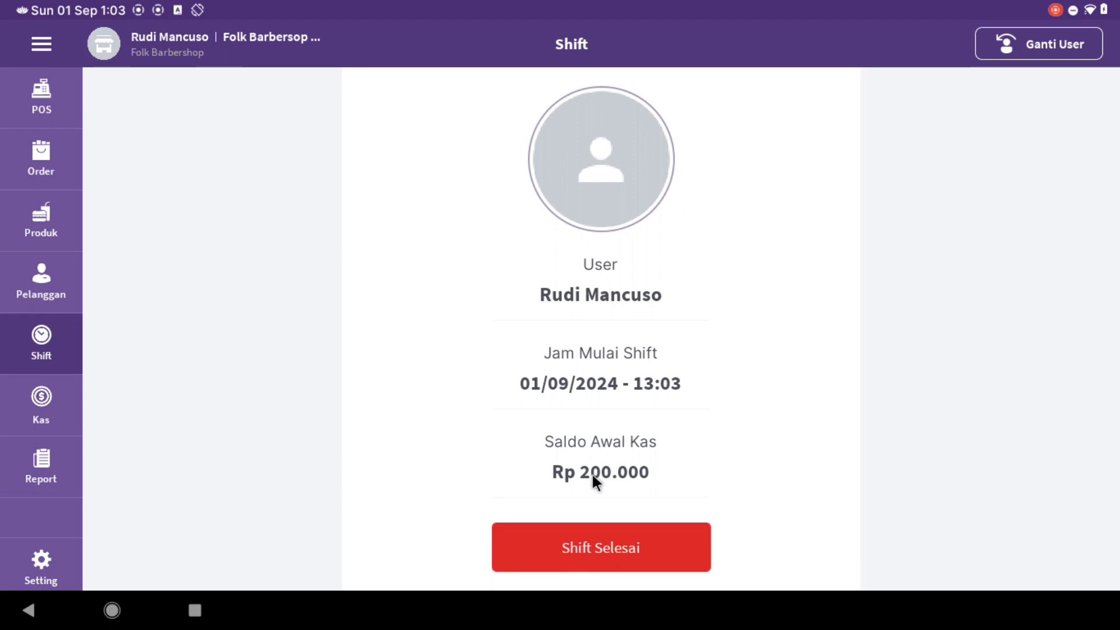
- Begin an other expense from Kas [1001] to Default Customer, noted 'Iuran keamanan Agustus 2024'
left_click(37, 417)
left_click(494, 164)
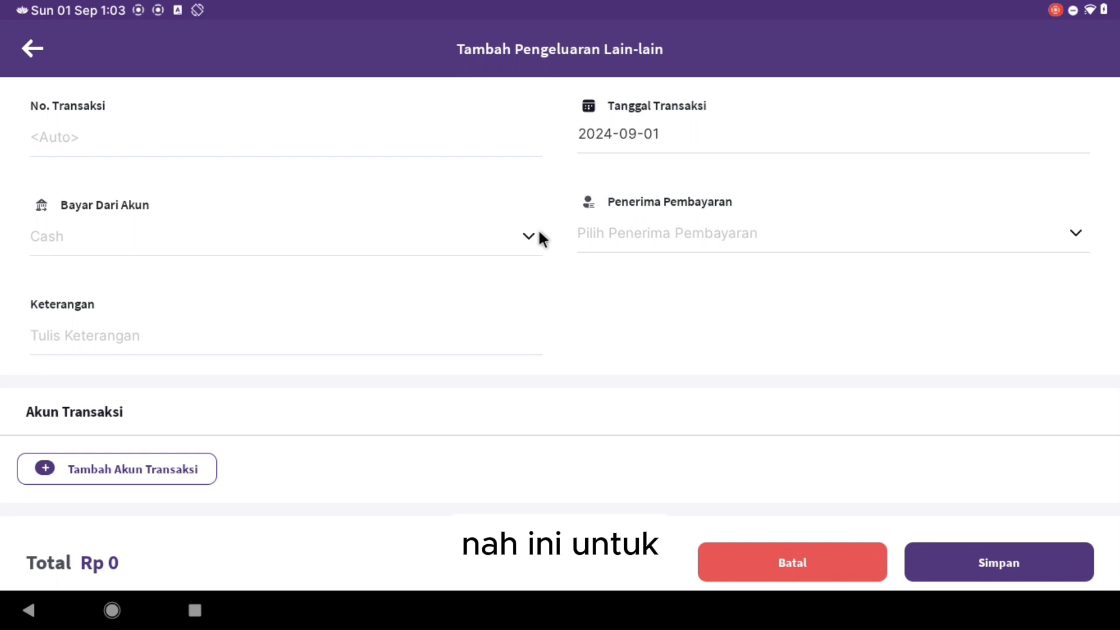
left_click(529, 237)
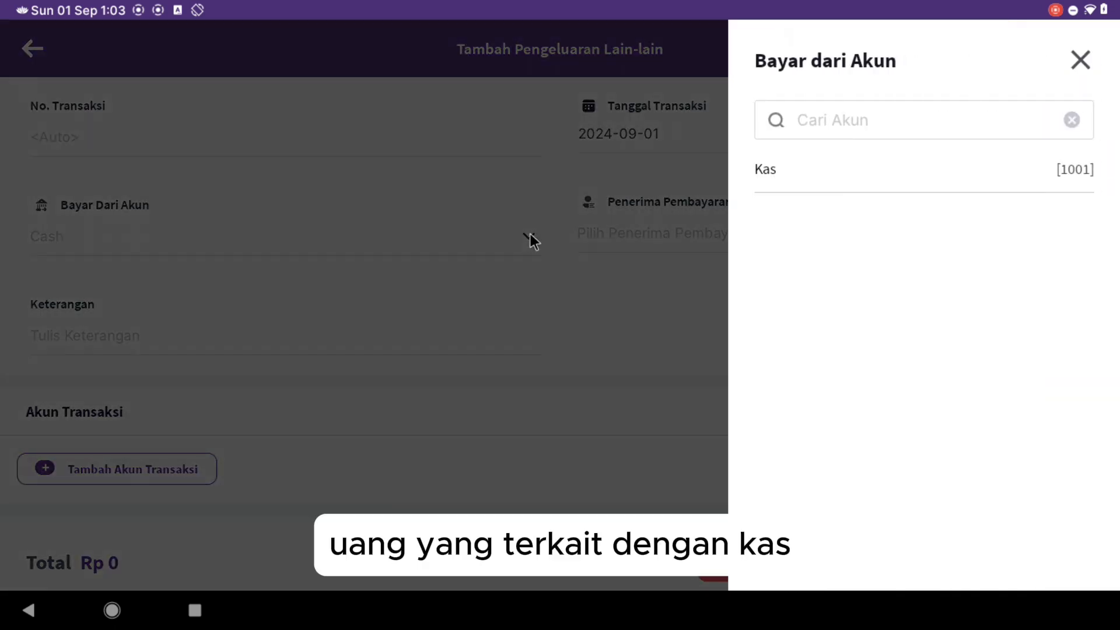
left_click(769, 175)
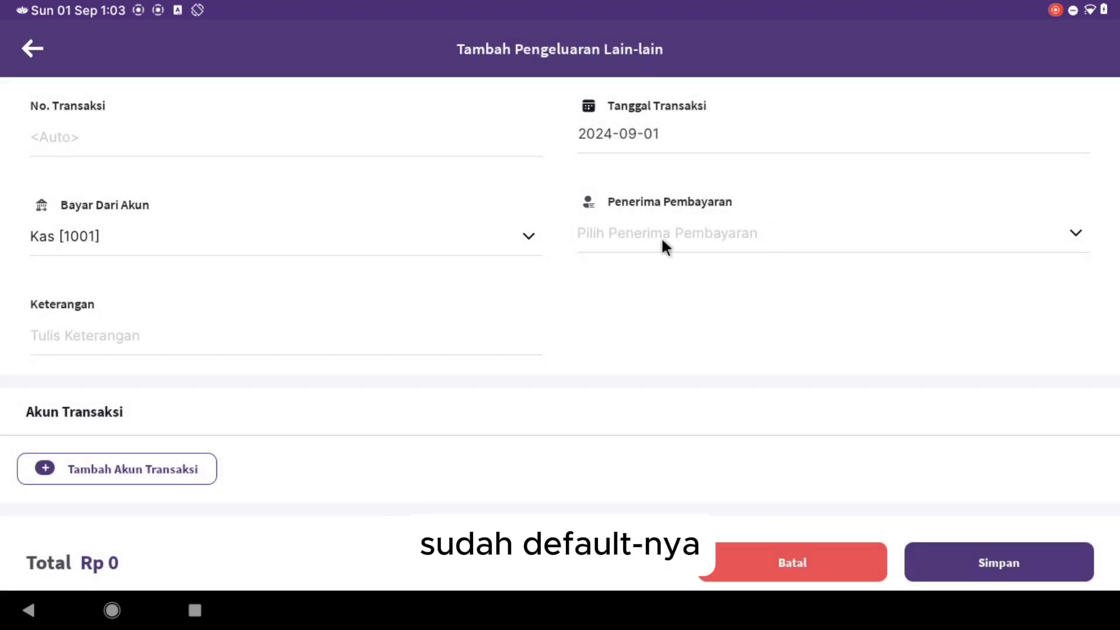
left_click(662, 239)
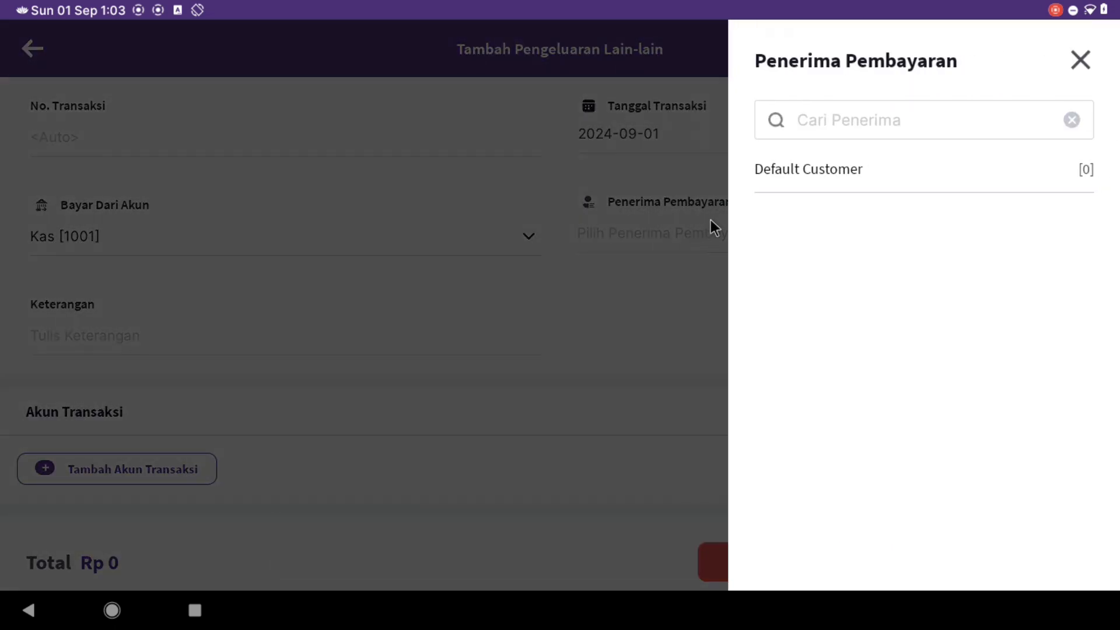
left_click(789, 170)
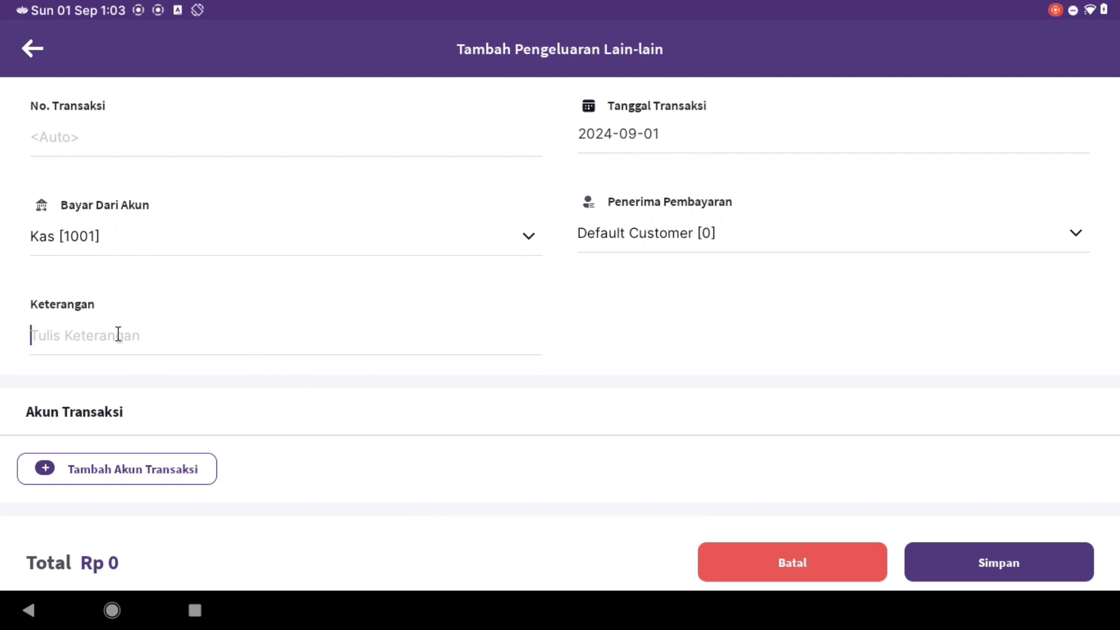
type("Iu")
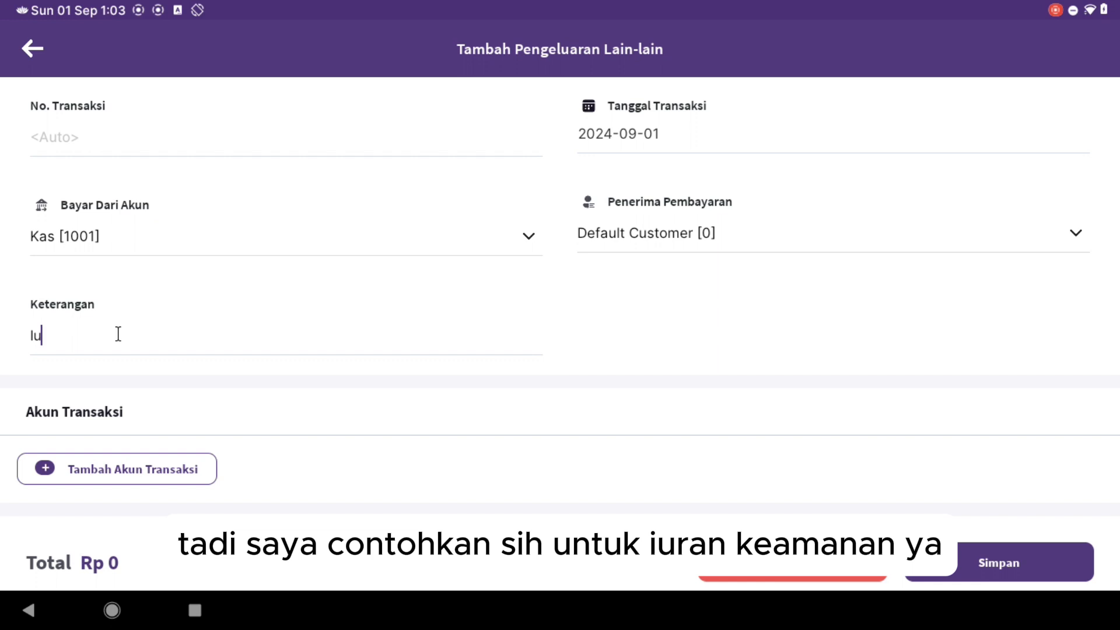
type("ran keamanan")
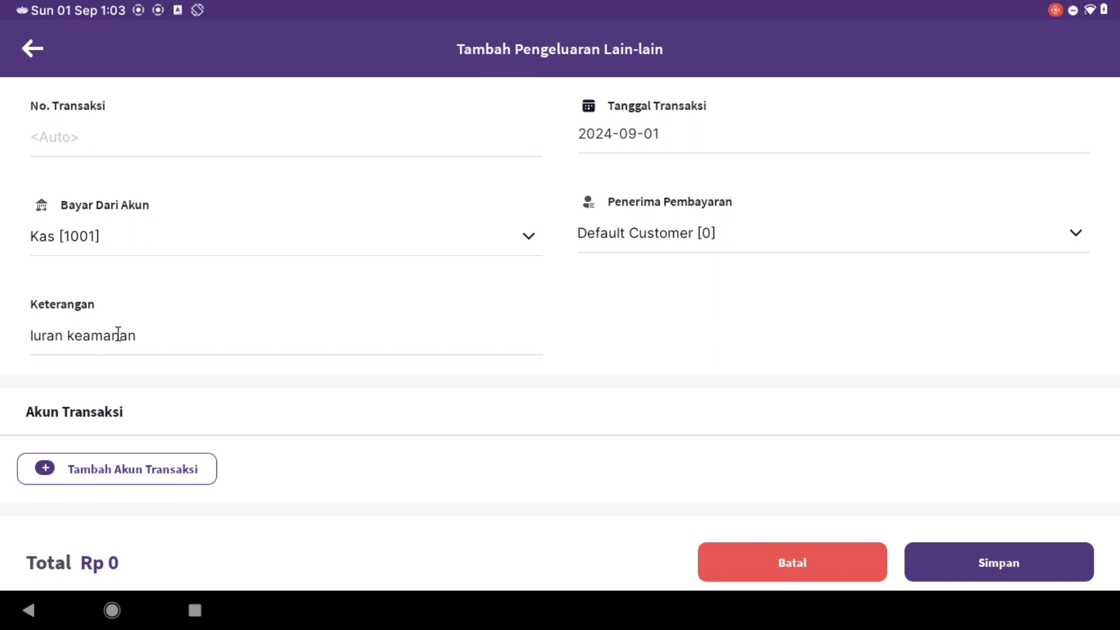
type(" Agustus 2024")
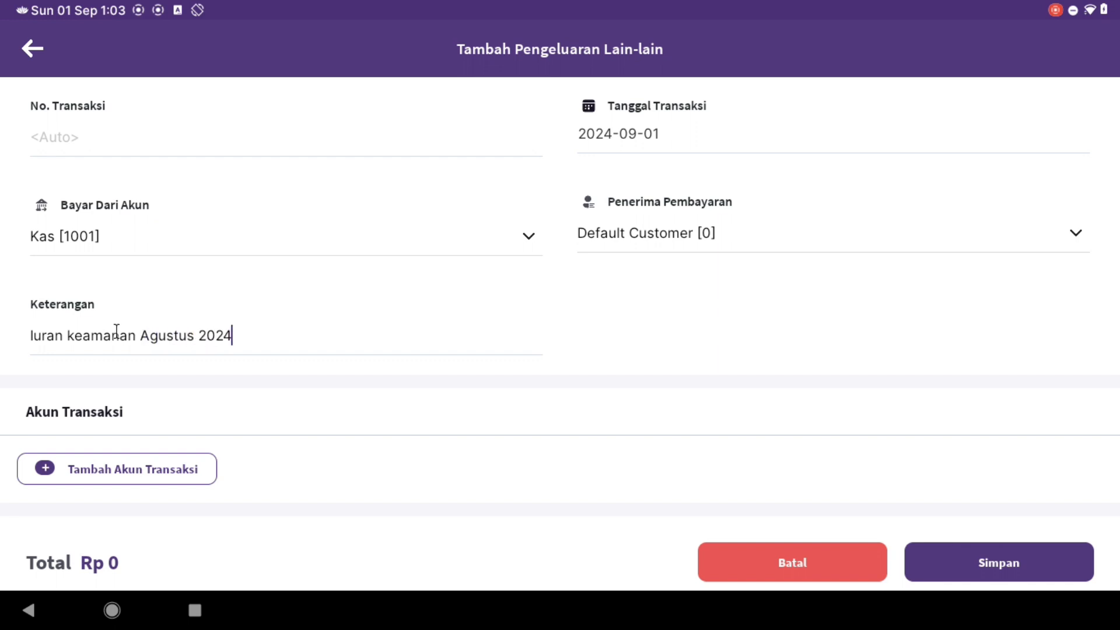
key("ctrl+a")
key("ctrl+c")
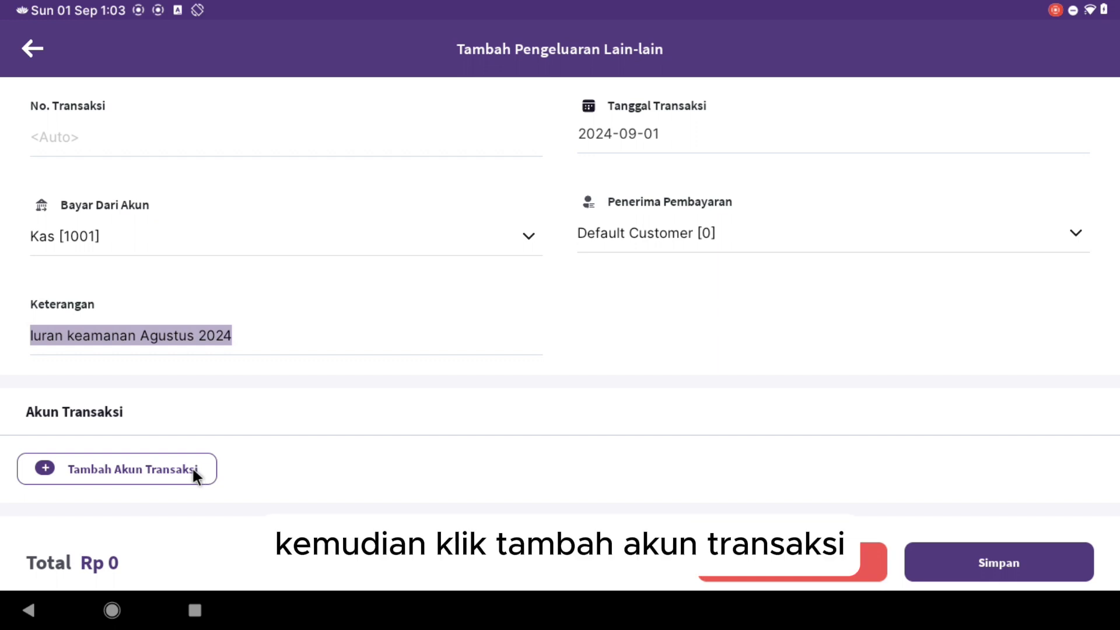
- Add a transaction line described 'Iuran keamanan Agustus 2024' by pasting the copied note
left_click(131, 470)
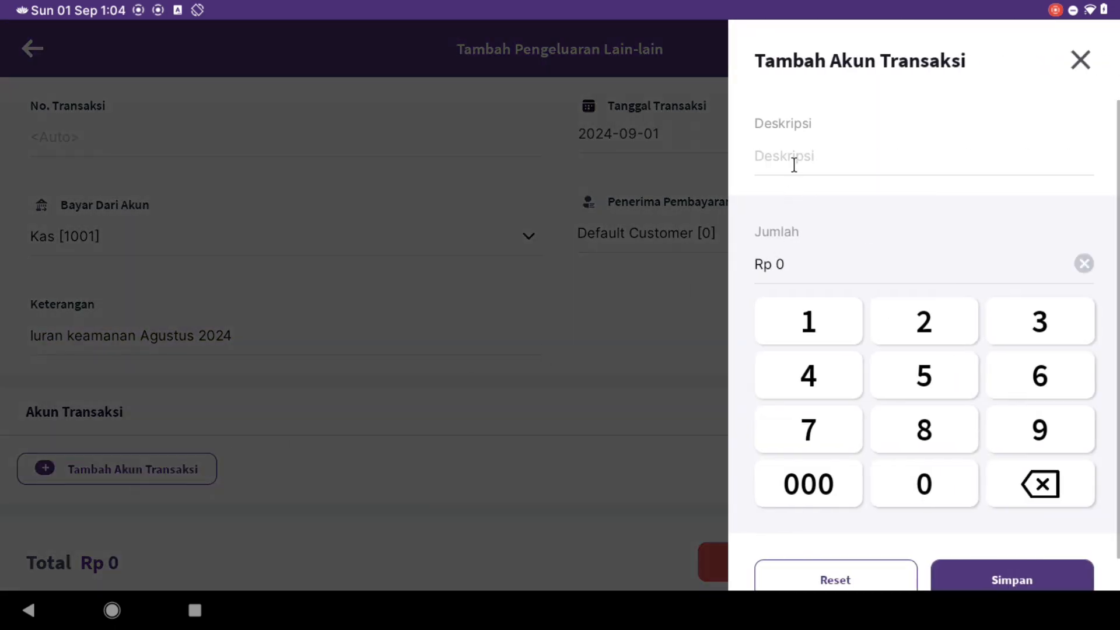
left_click(794, 165)
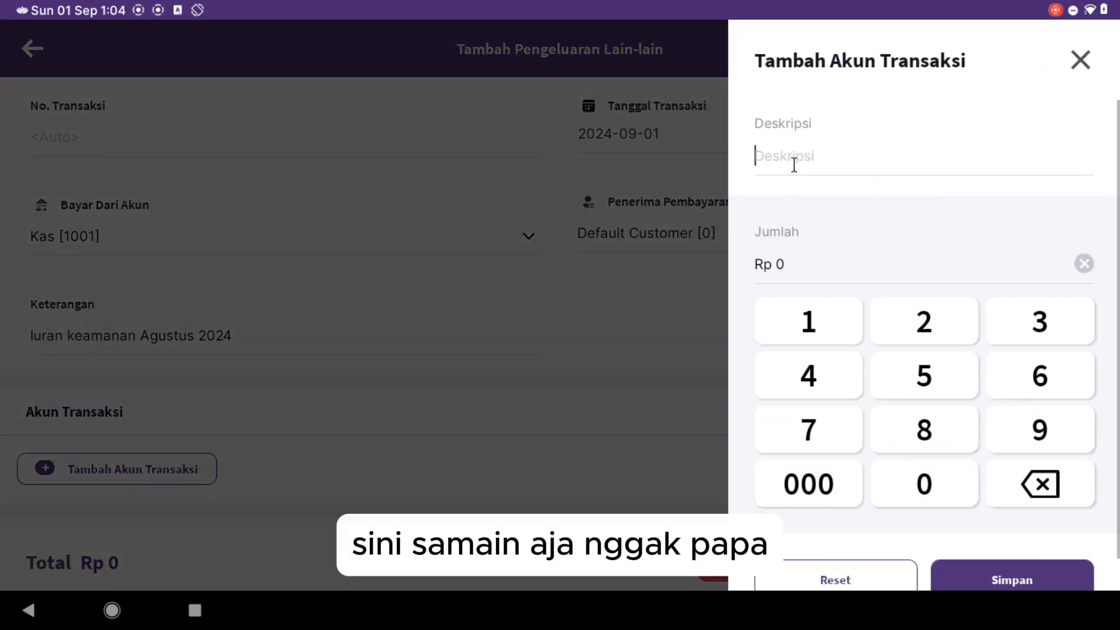
key("ctrl+v")
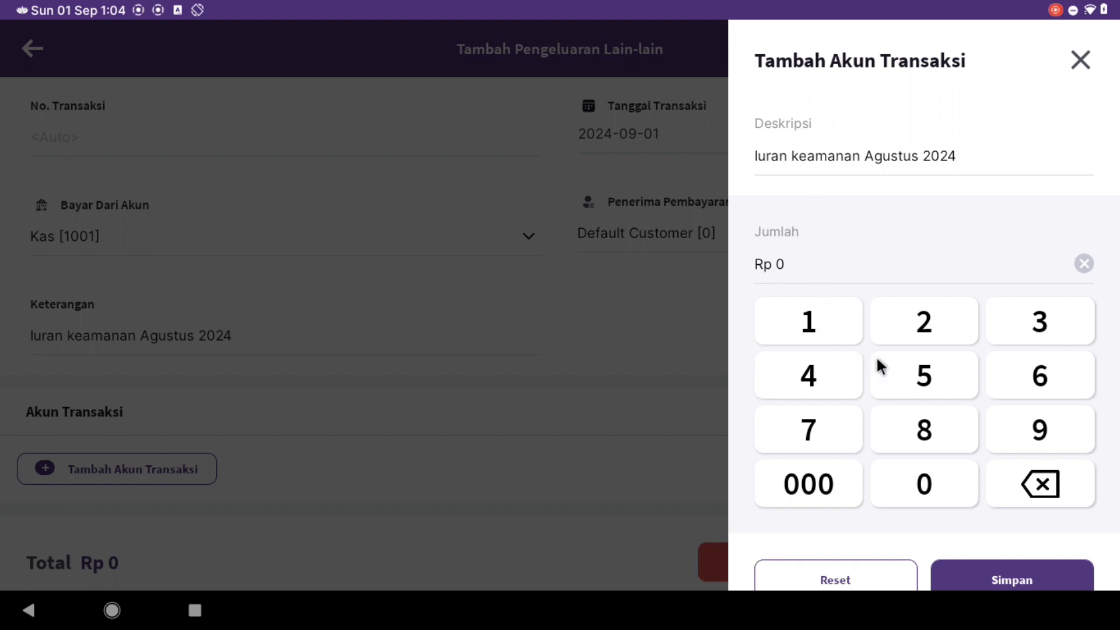
- Enter Rp 150.000 as the line amount, save the line, and save the cash expense
left_click(815, 324)
left_click(929, 383)
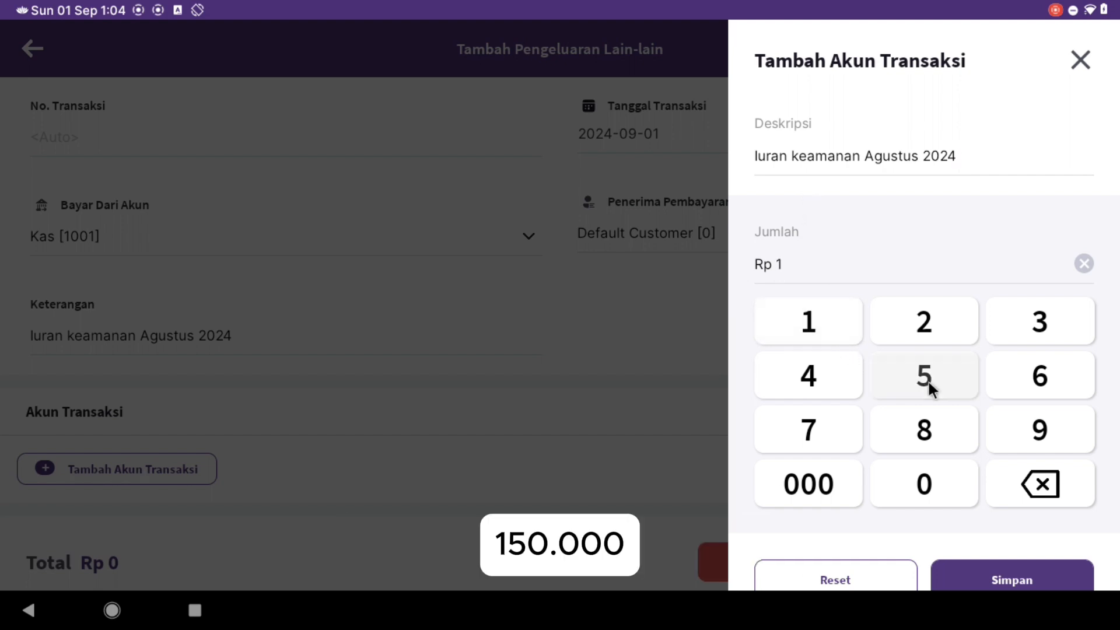
left_click(931, 479)
left_click(930, 475)
left_click(930, 475)
left_click(930, 474)
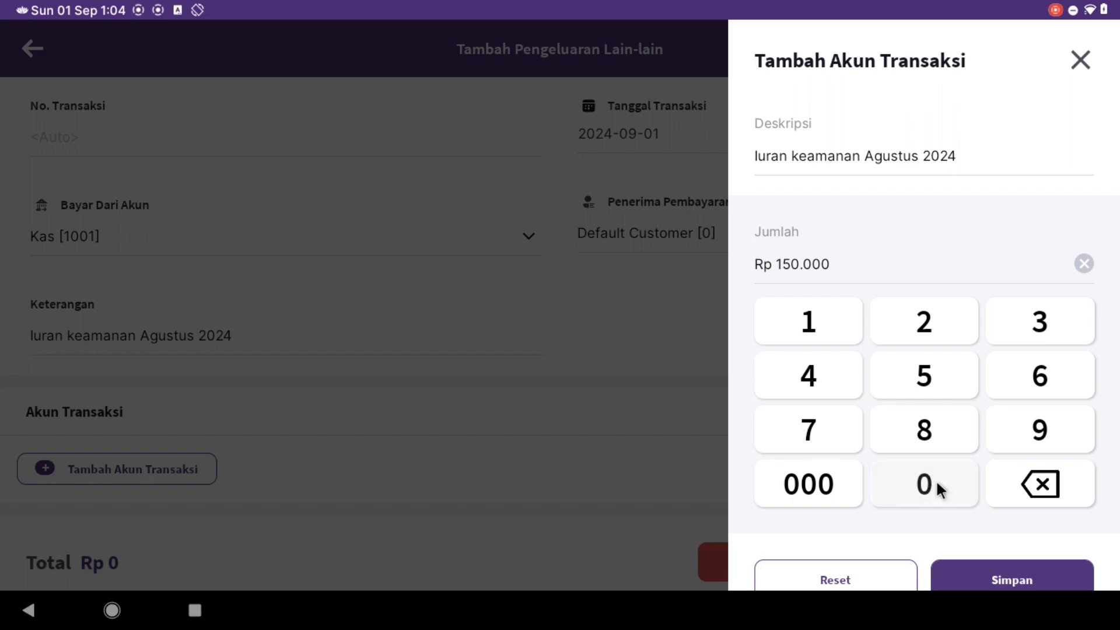
left_click(1001, 575)
left_click_drag(999, 568, 993, 454)
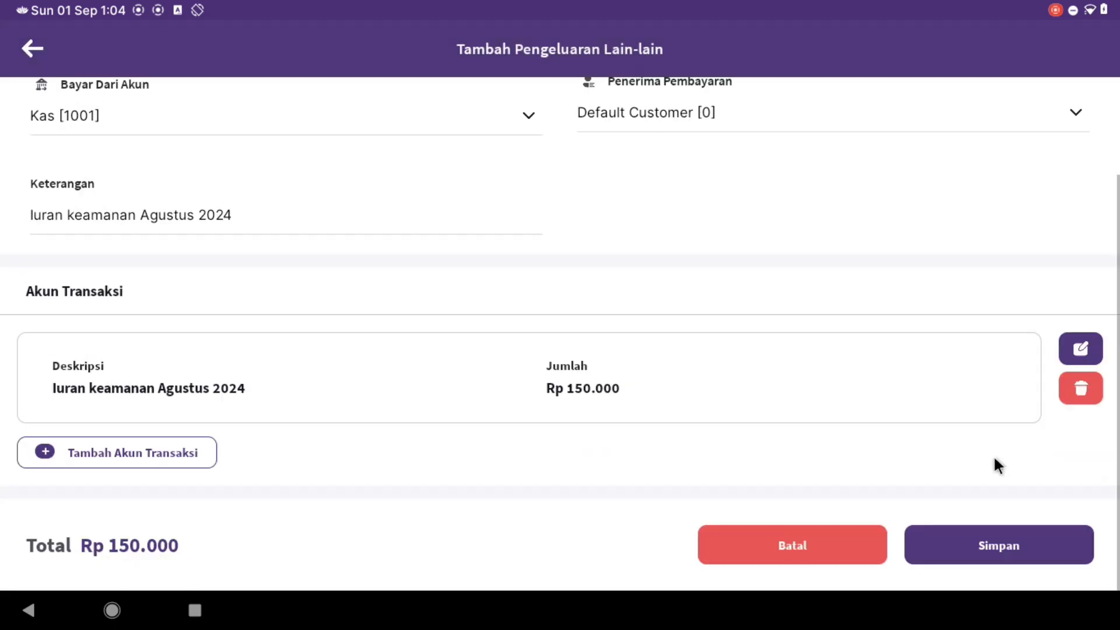
left_click(990, 537)
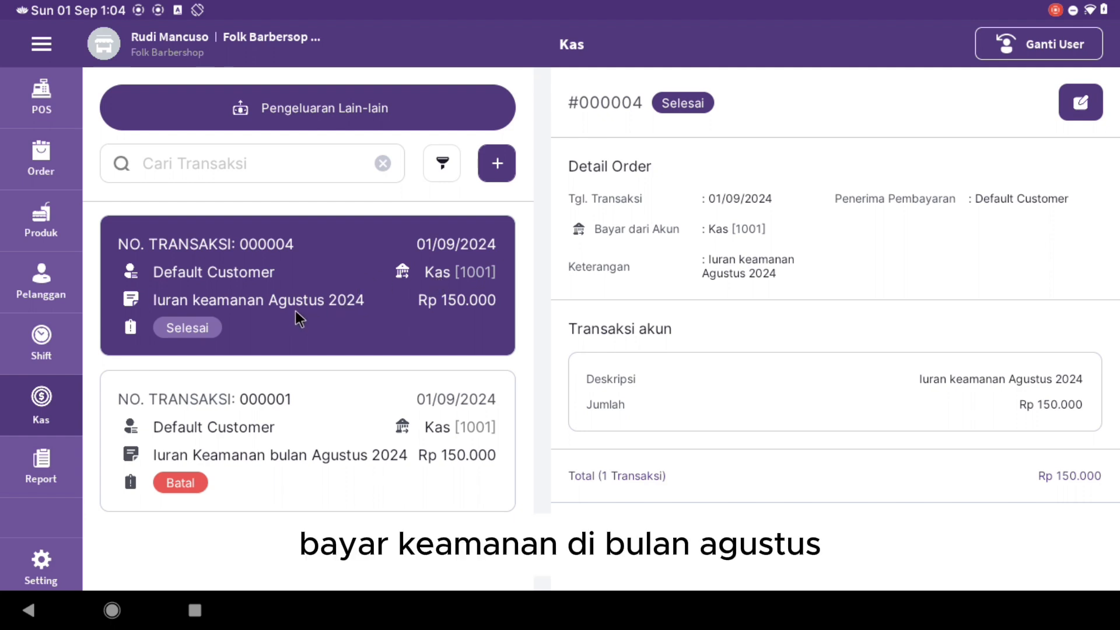
- Review the Shift Selesai summary (expenses Rp -150.000, closing cash Rp 50.000) without ending the shift, then go home
left_click(42, 336)
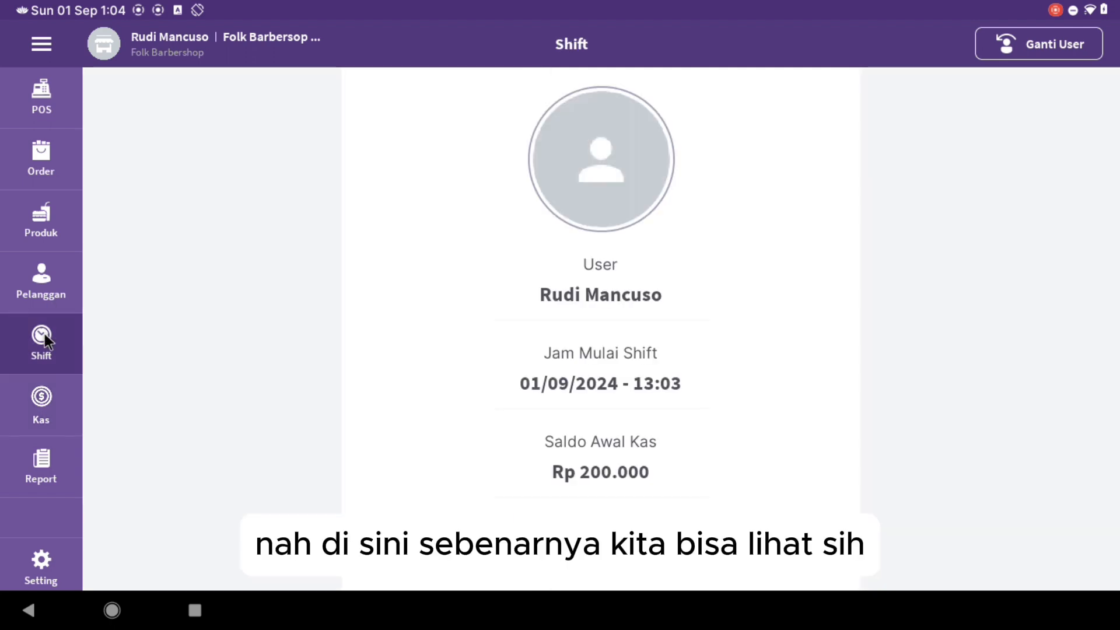
left_click(604, 540)
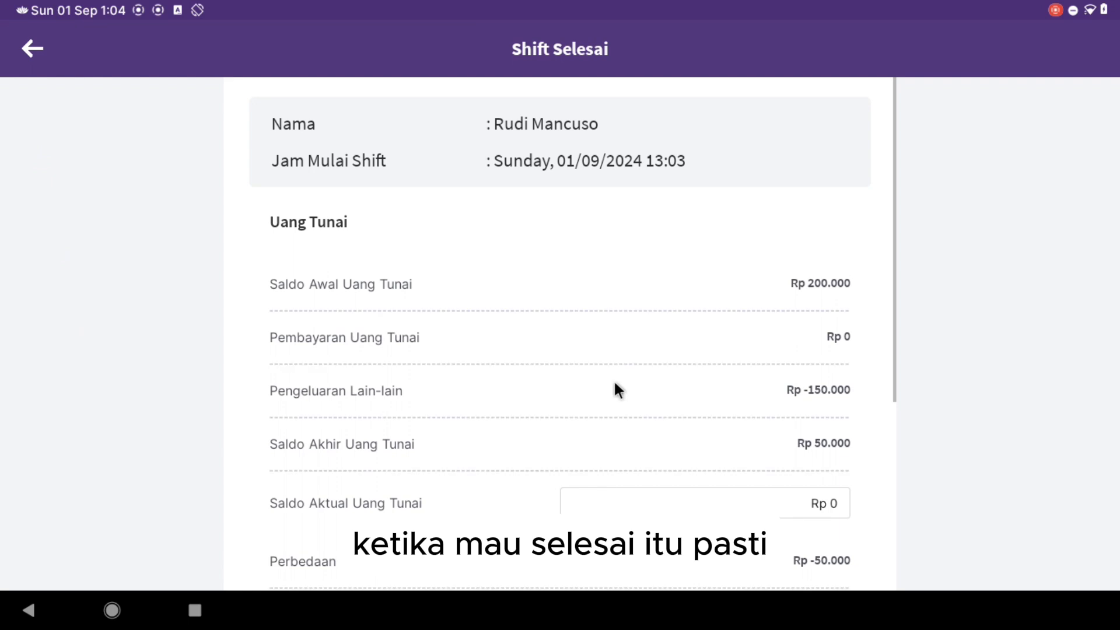
scroll(617, 379, "down", 1)
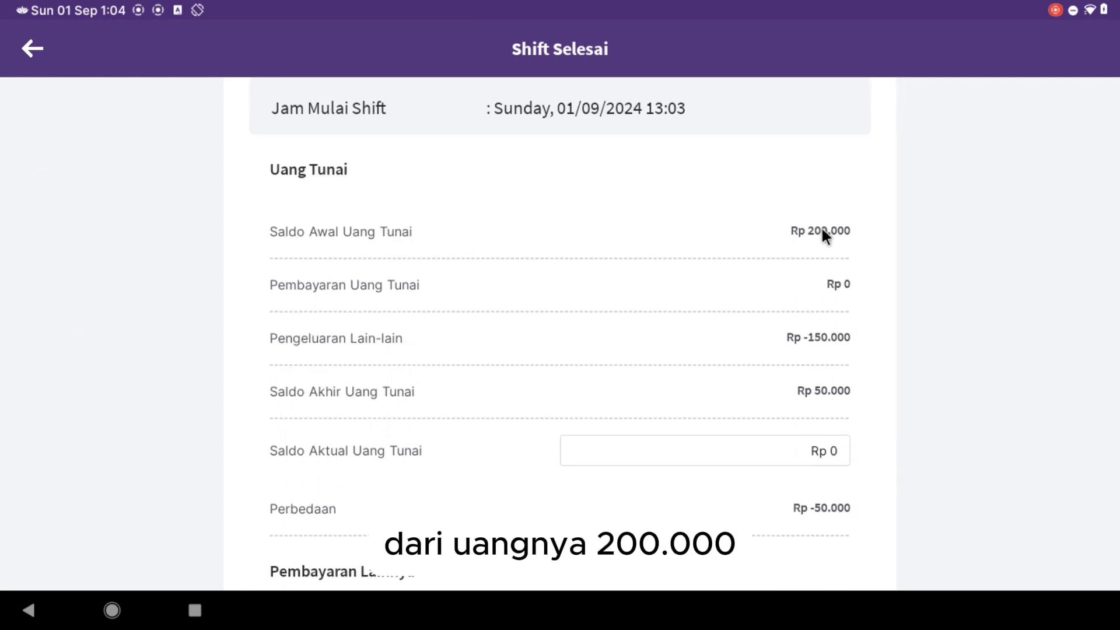
scroll(820, 237, "down", 1)
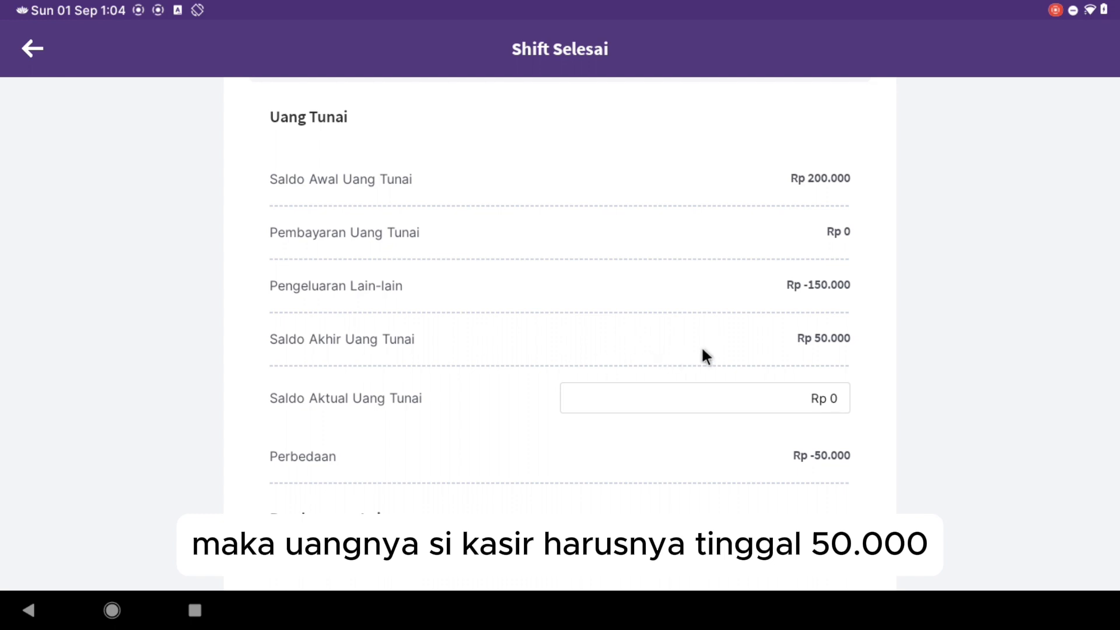
scroll(814, 349, "down", 1)
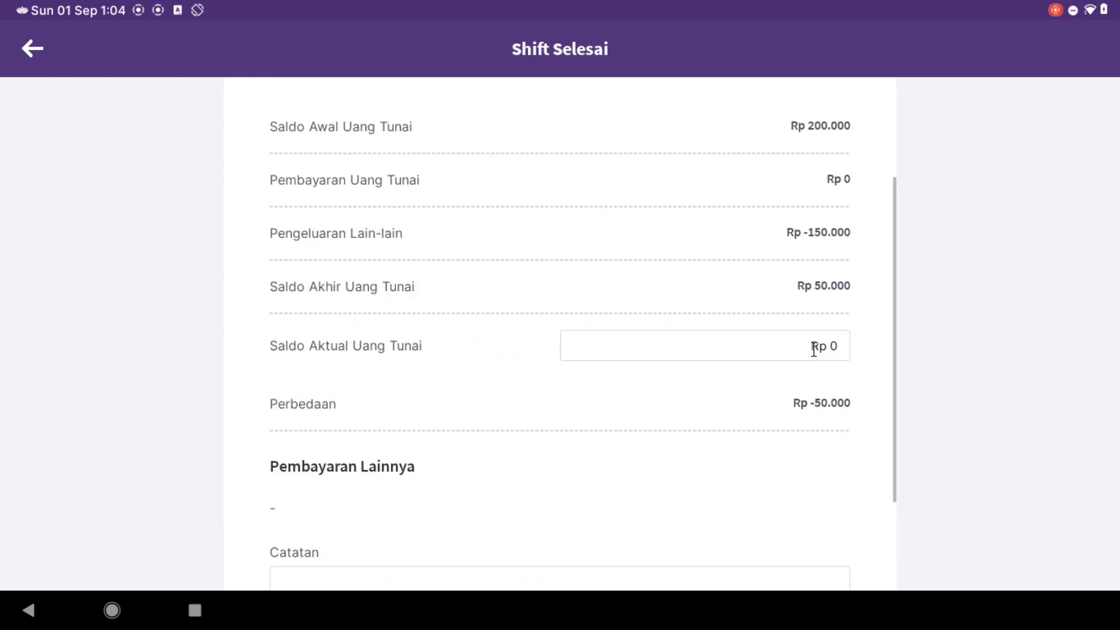
scroll(813, 349, "up", 2)
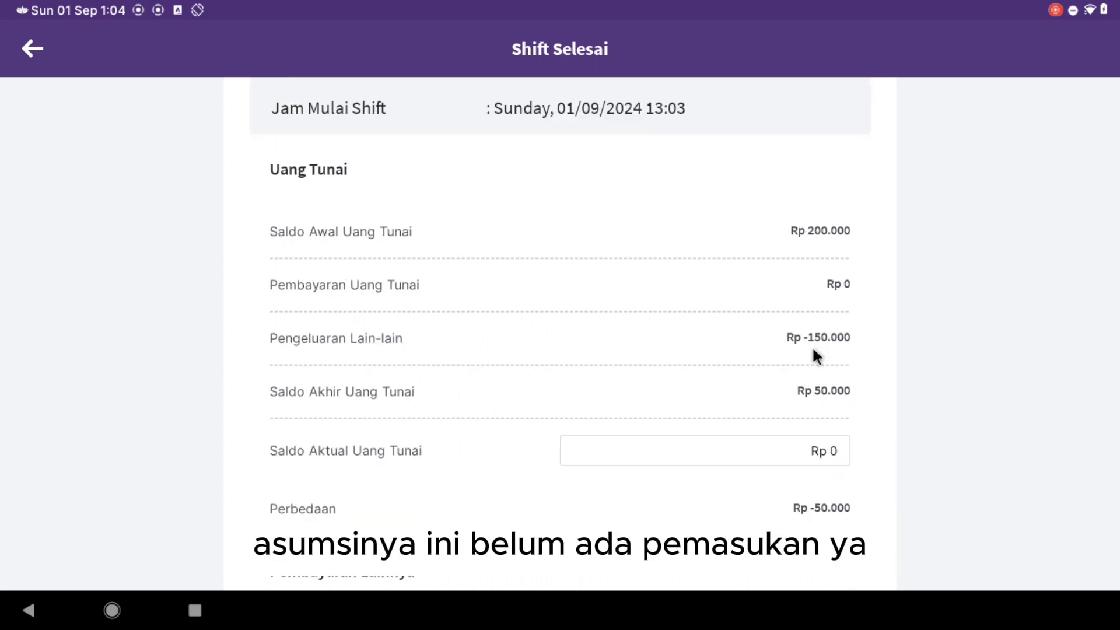
scroll(804, 361, "down", 1)
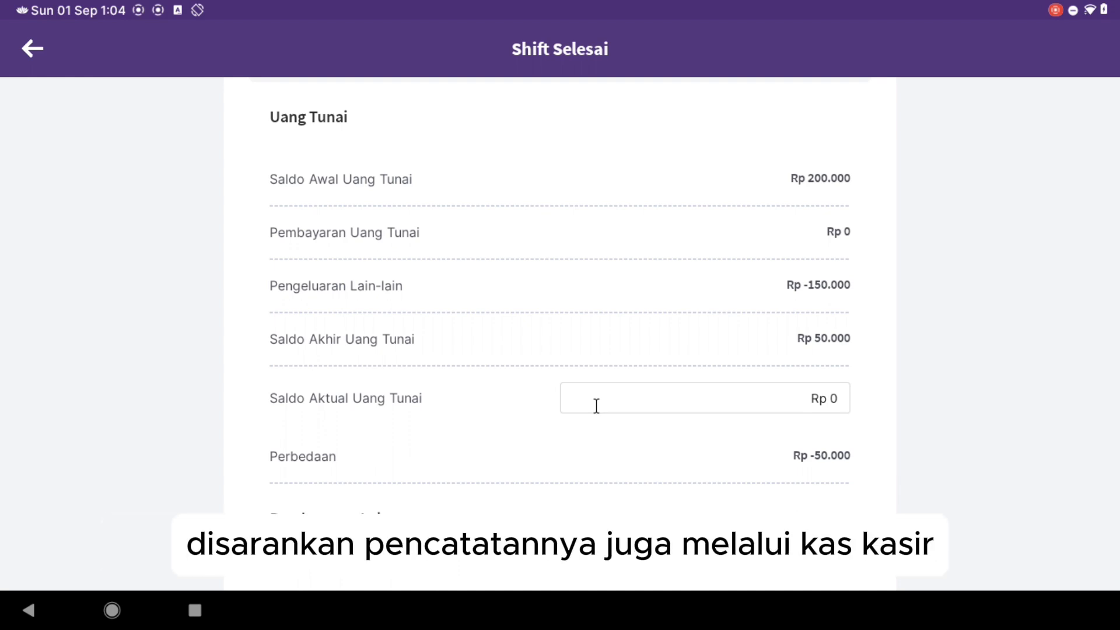
scroll(558, 371, "down", 1)
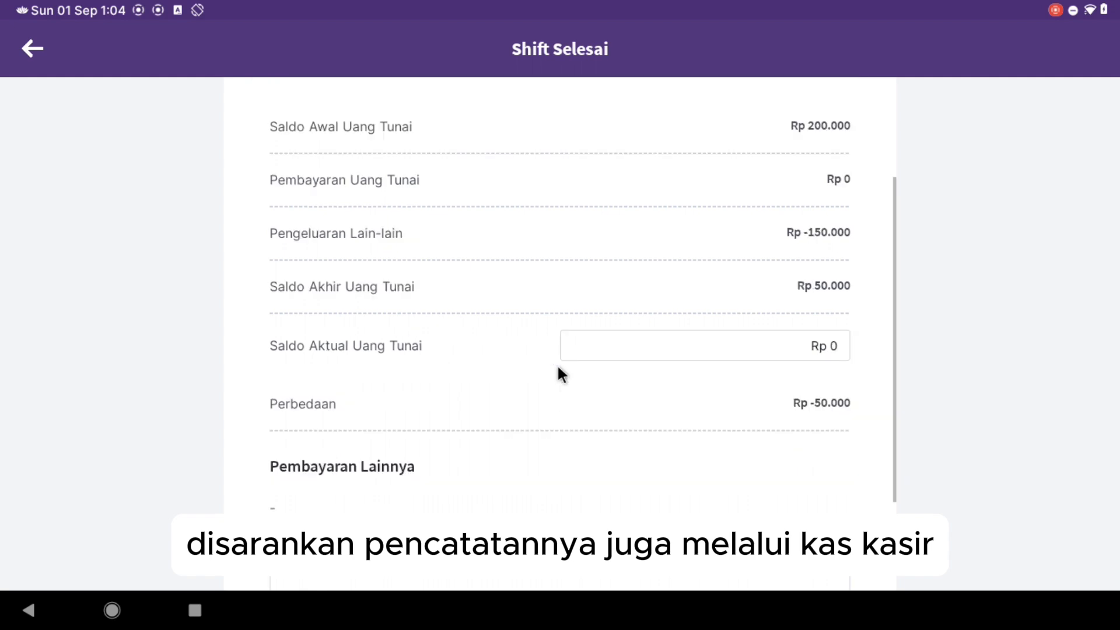
left_click(23, 48)
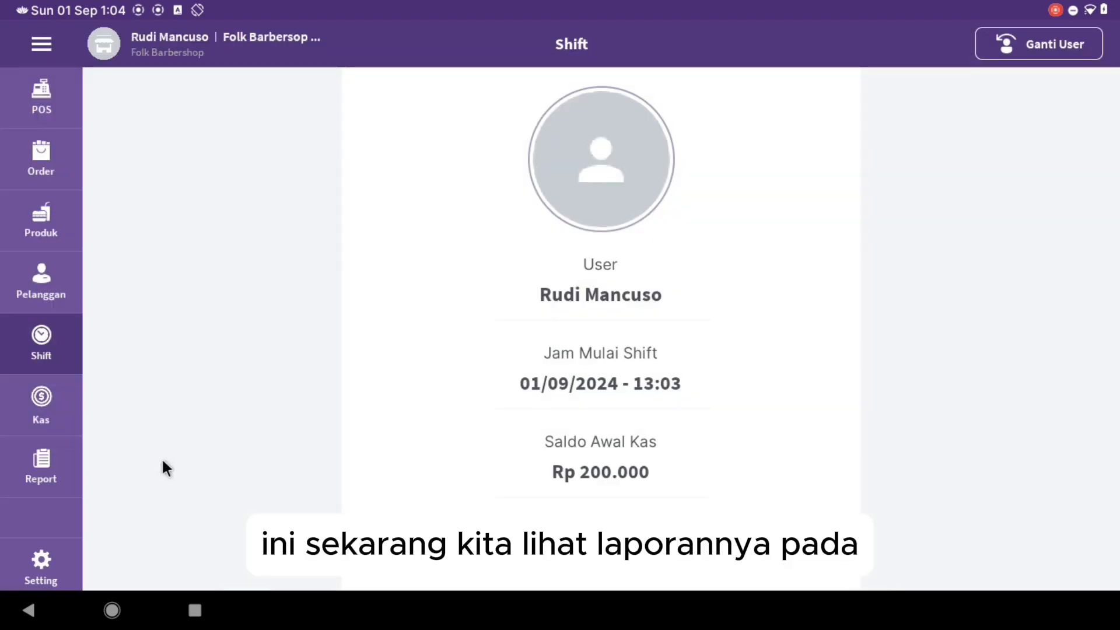
left_click(112, 610)
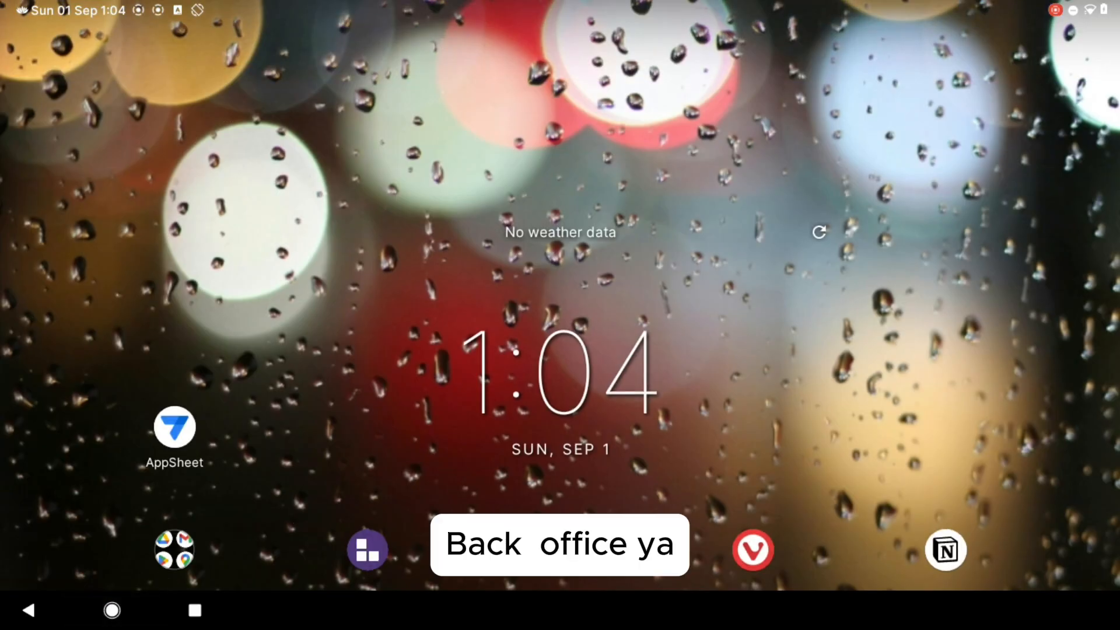
- In the web back office, confirm expense 000004 for 150.000 under Pengeluaran Lain-lain, then open Laporan
left_click(759, 551)
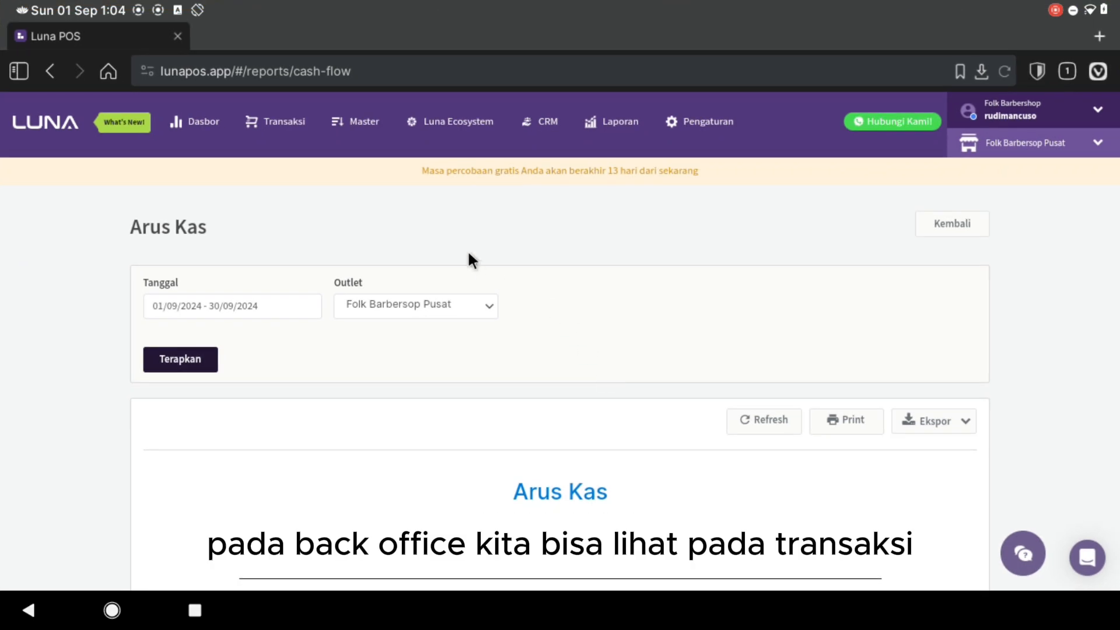
left_click(296, 128)
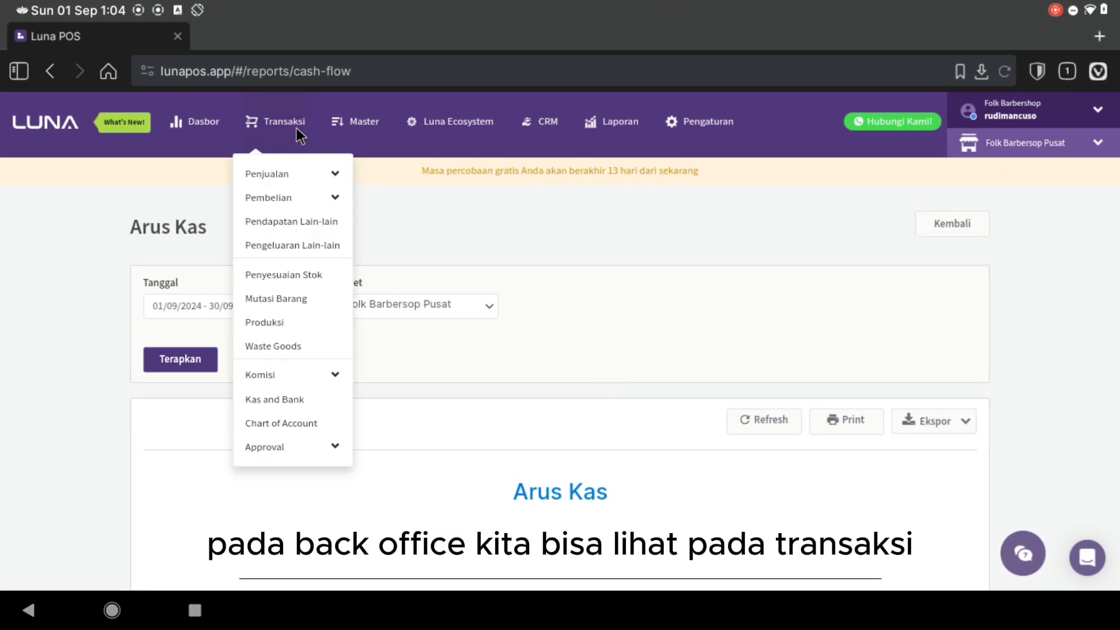
left_click(278, 246)
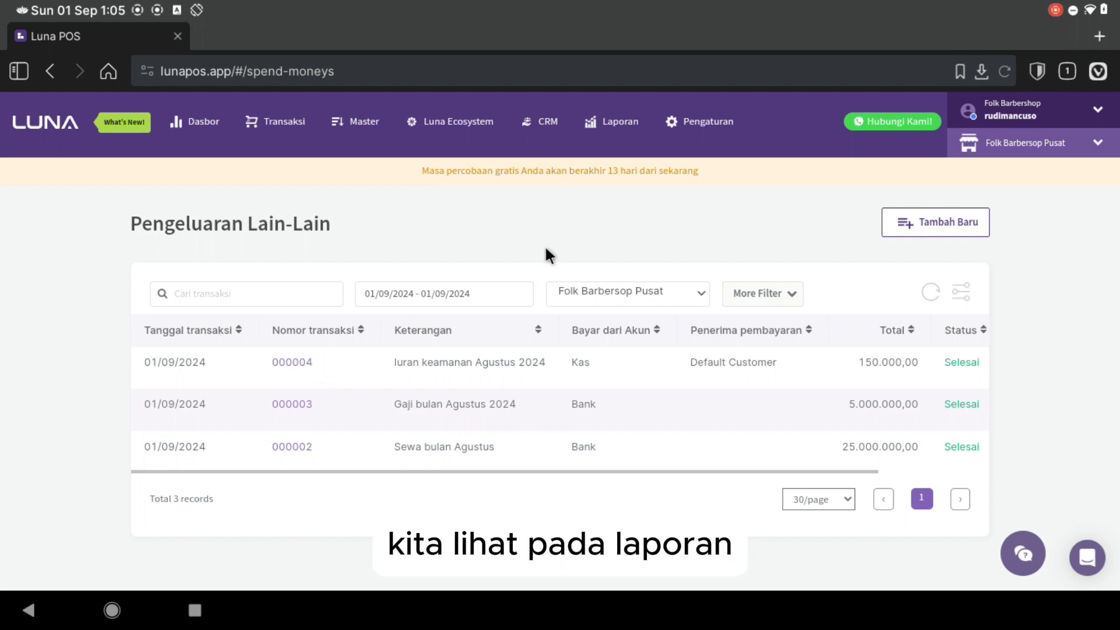
left_click(597, 125)
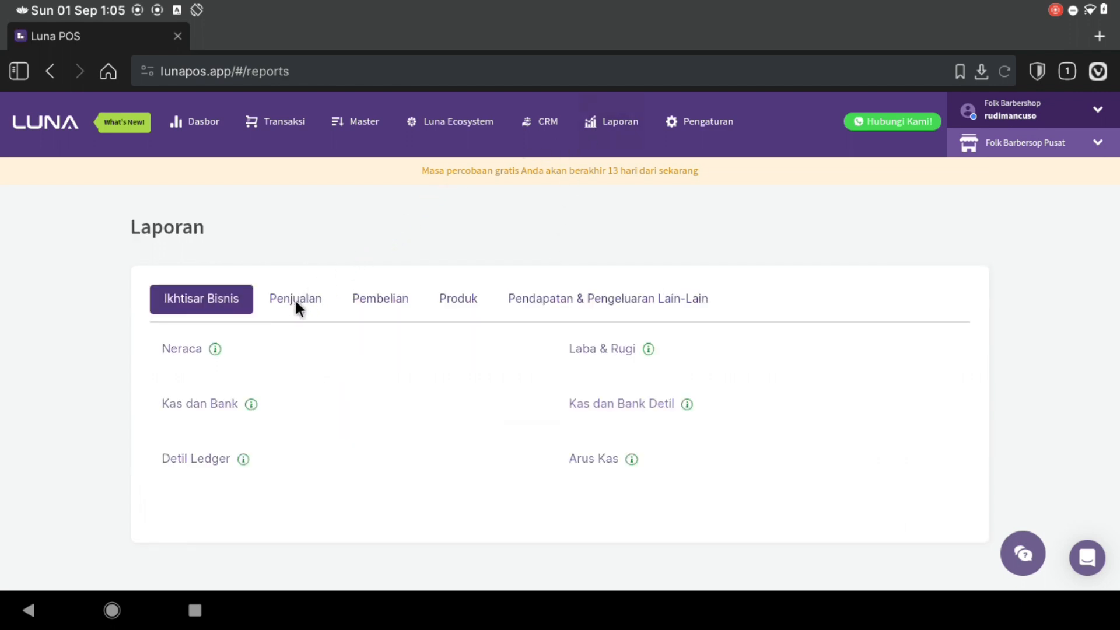
left_click(191, 349)
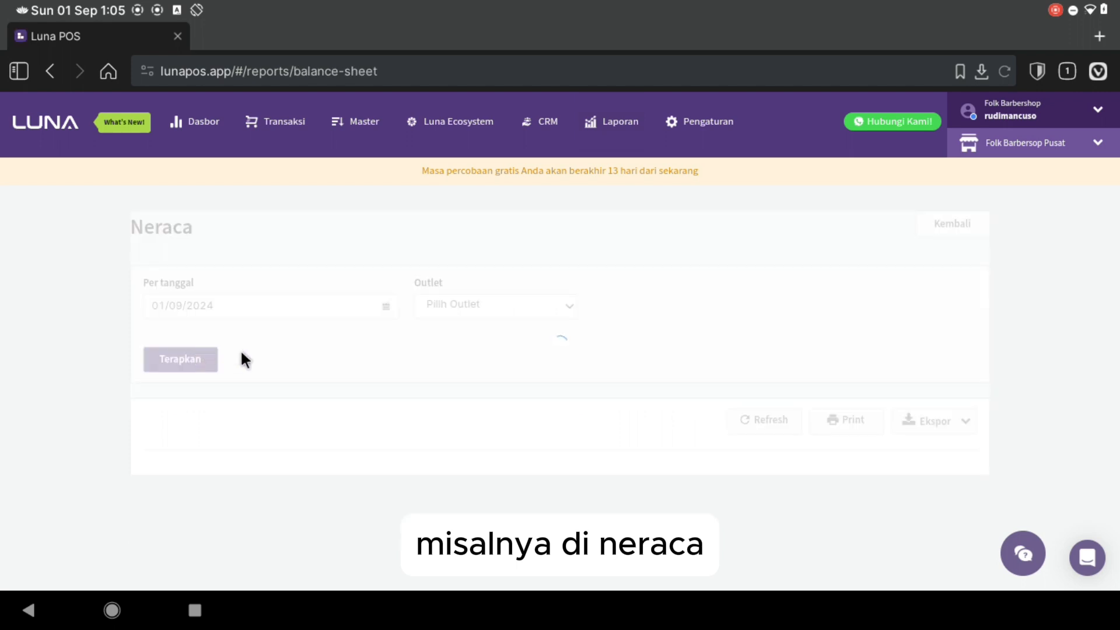
left_click(180, 355)
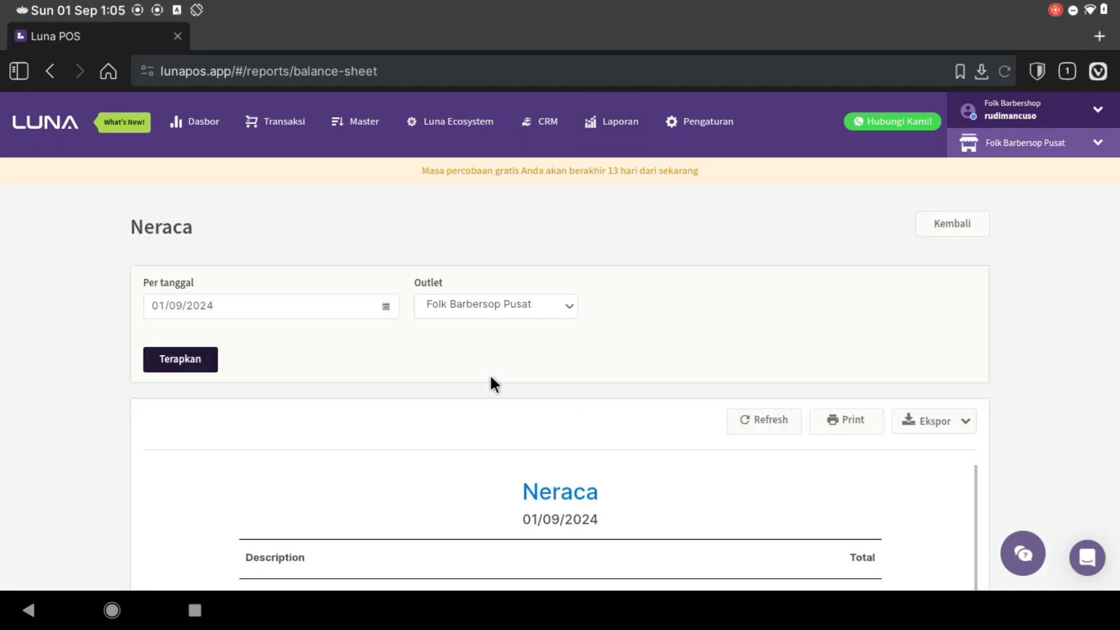
scroll(490, 376, "down", 5)
scroll(491, 382, "down", 1)
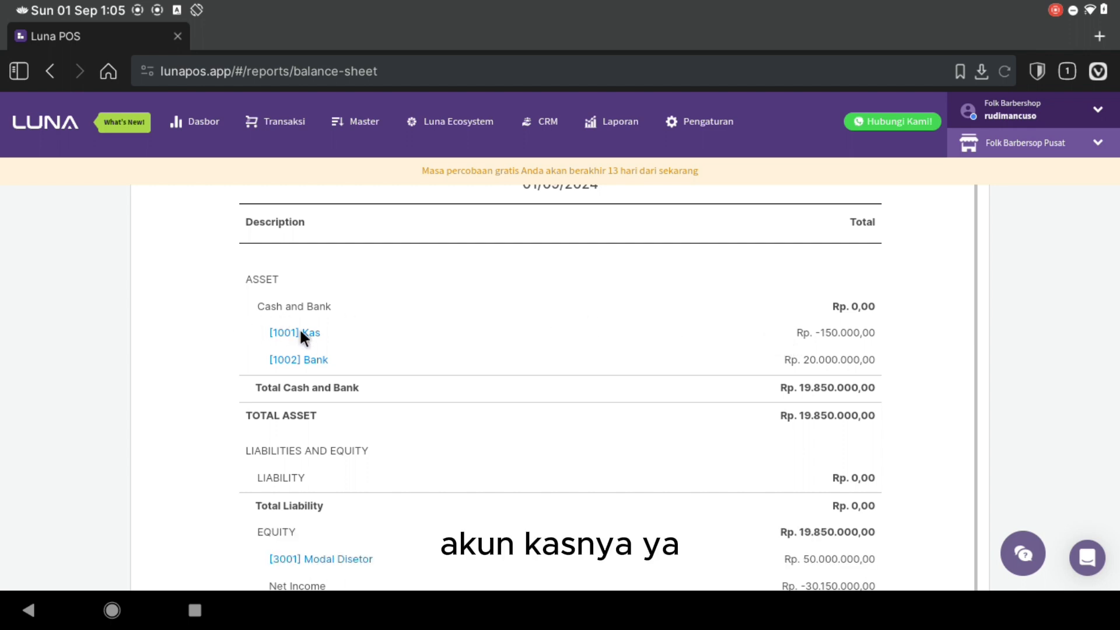
scroll(331, 331, "up", 1)
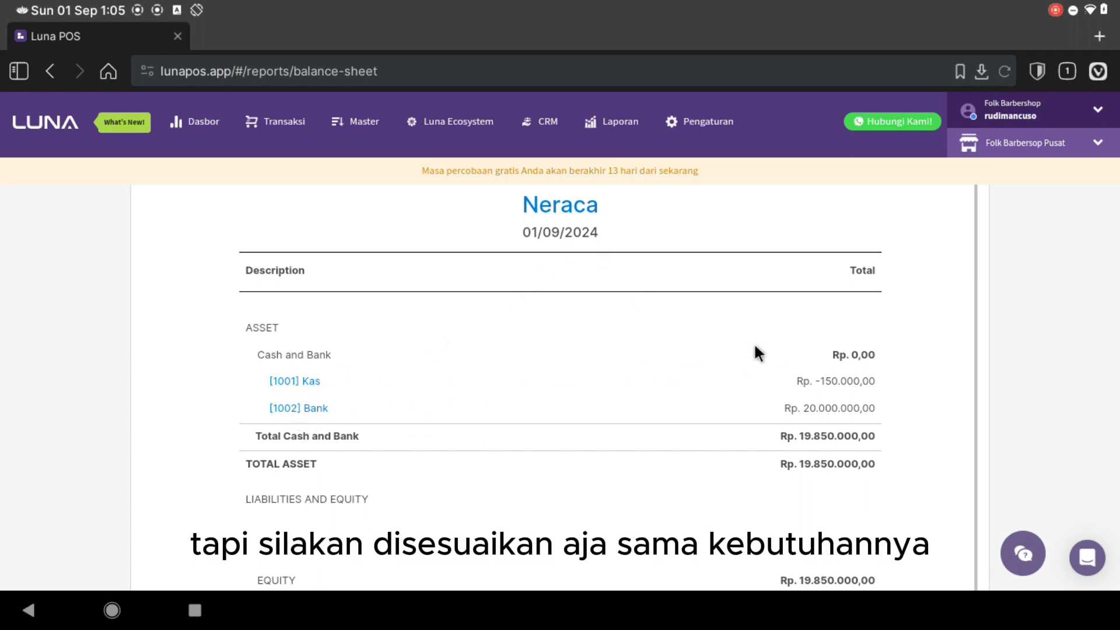
left_click(619, 121)
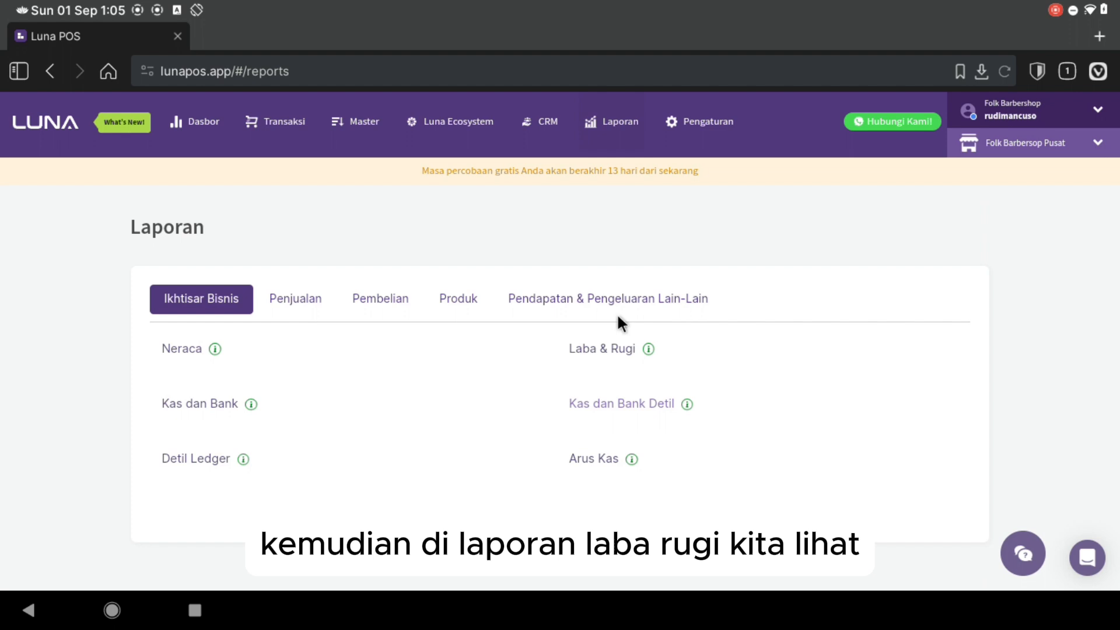
left_click(606, 346)
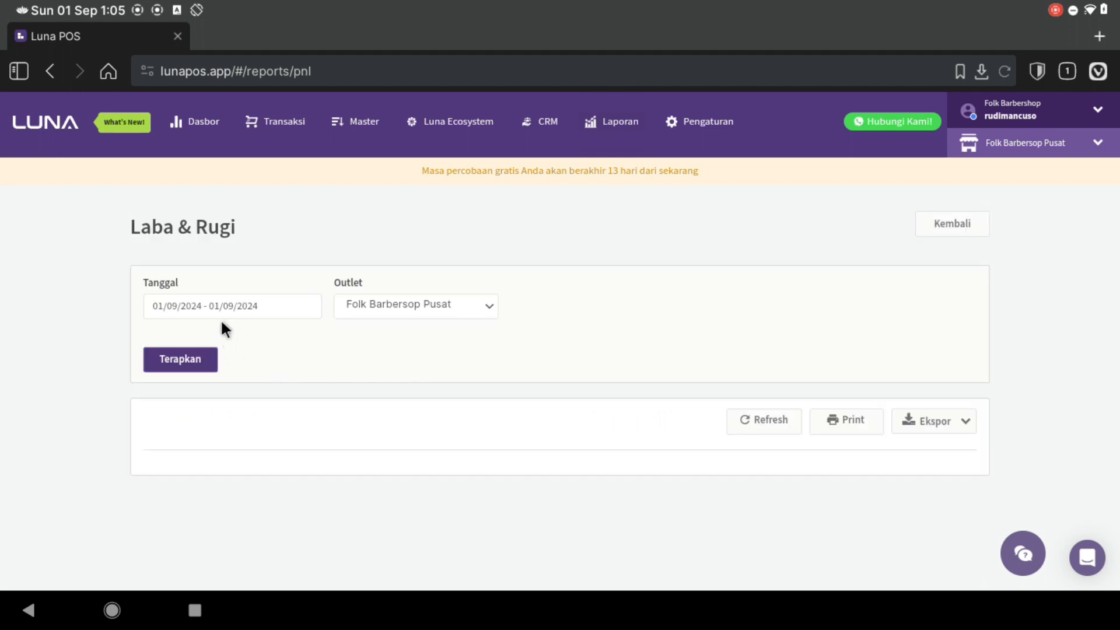
left_click(211, 308)
left_click(190, 448)
left_click(187, 365)
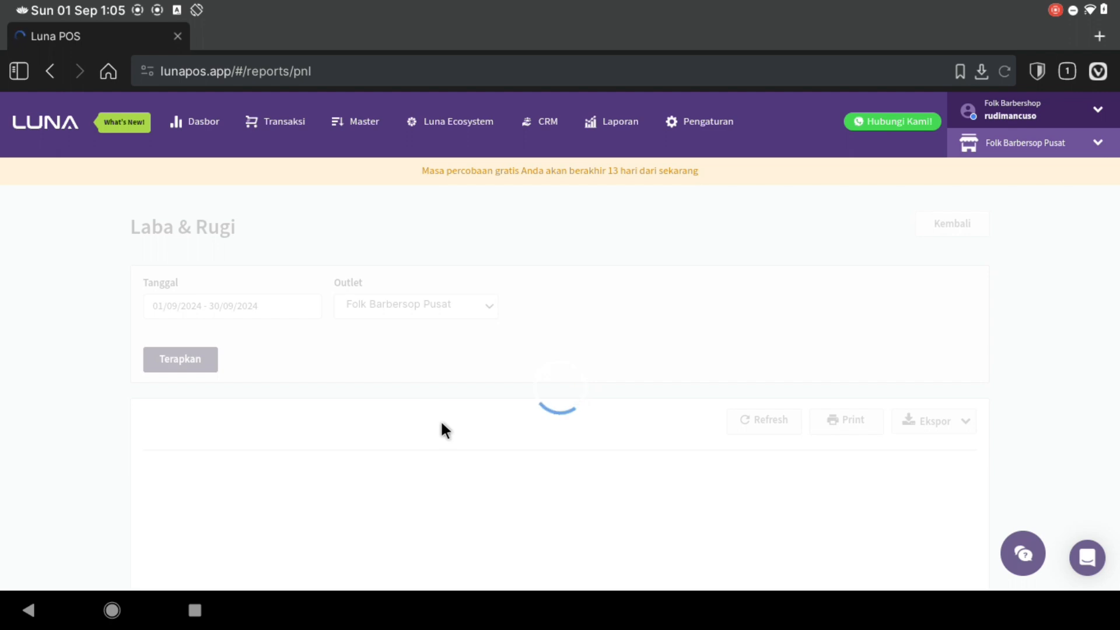
scroll(460, 452, "down", 5)
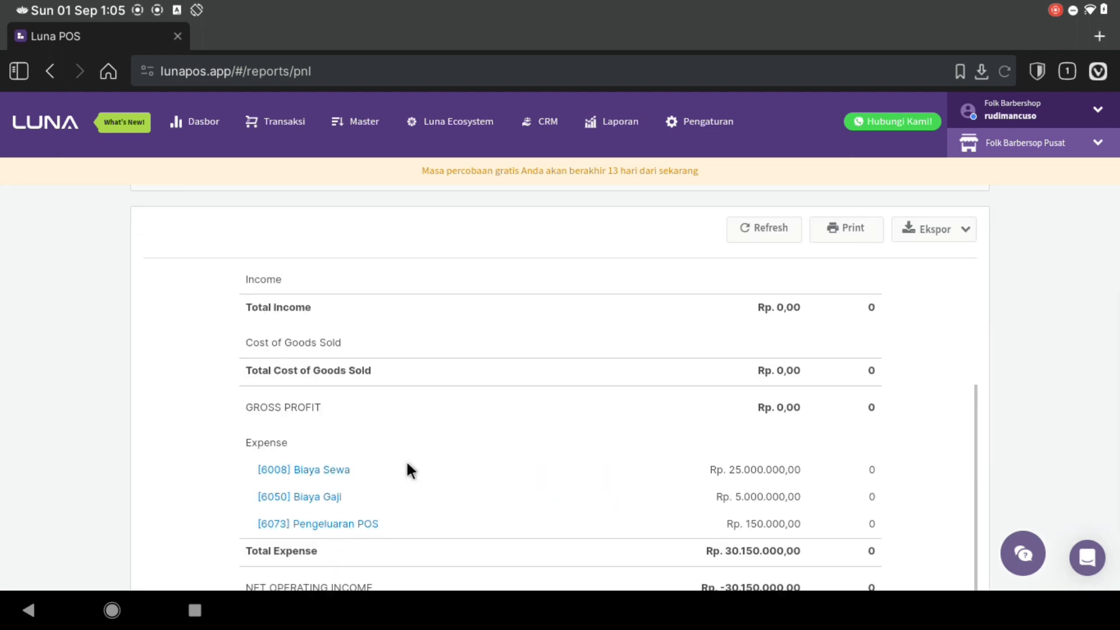
scroll(407, 464, "down", 2)
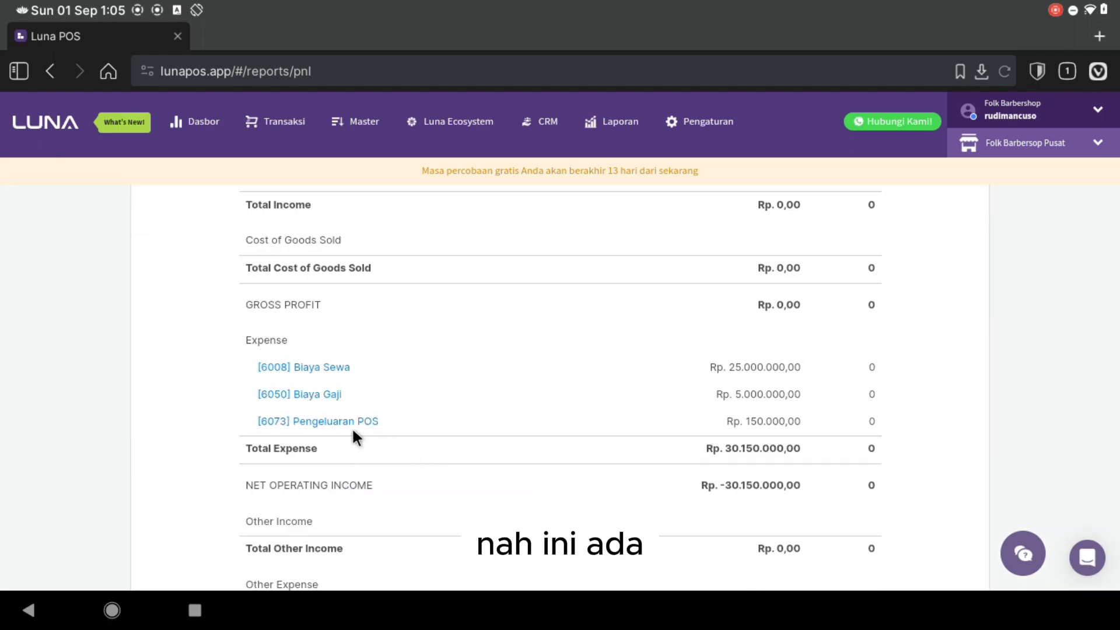
scroll(322, 430, "down", 1)
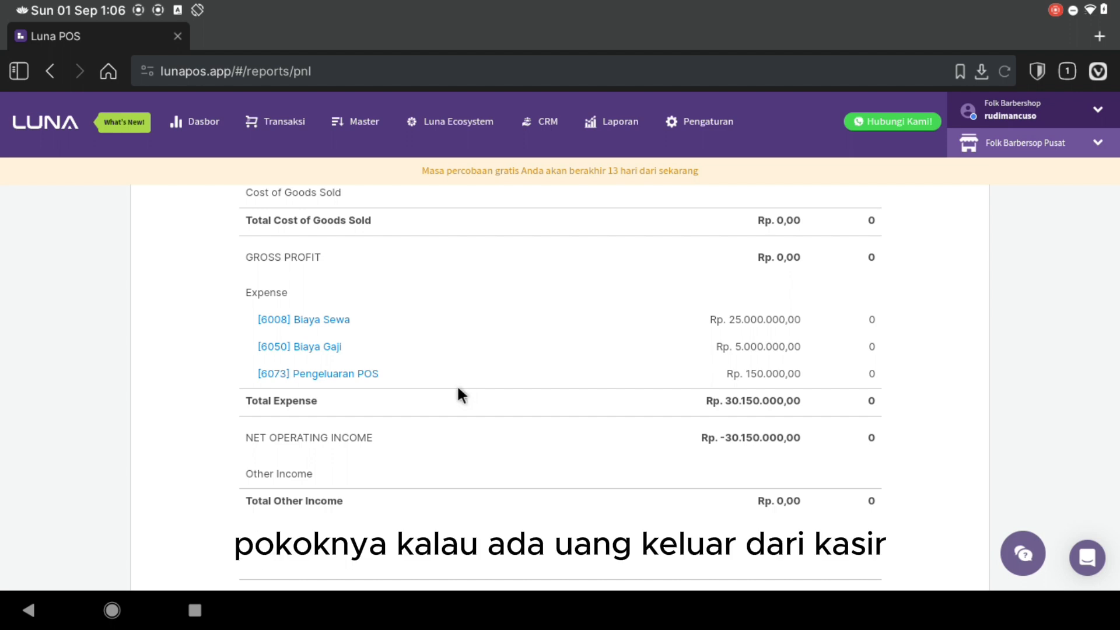
- Open the [6073] Pengeluaran POS ledger and its transaction 000004 for Rp 150.000
left_click(328, 373)
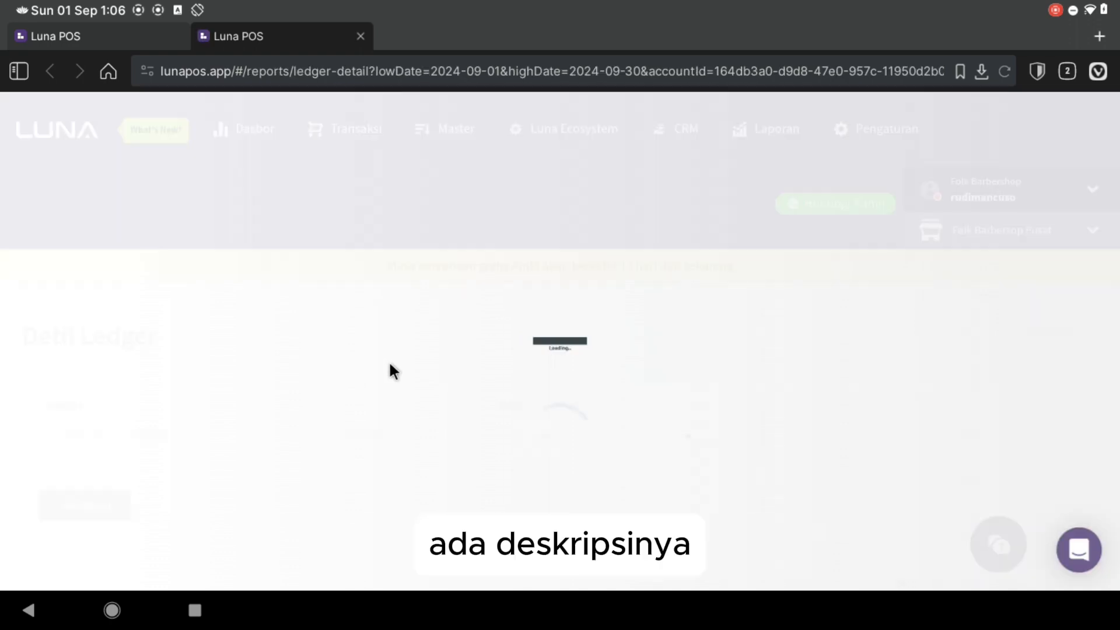
scroll(338, 390, "down", 5)
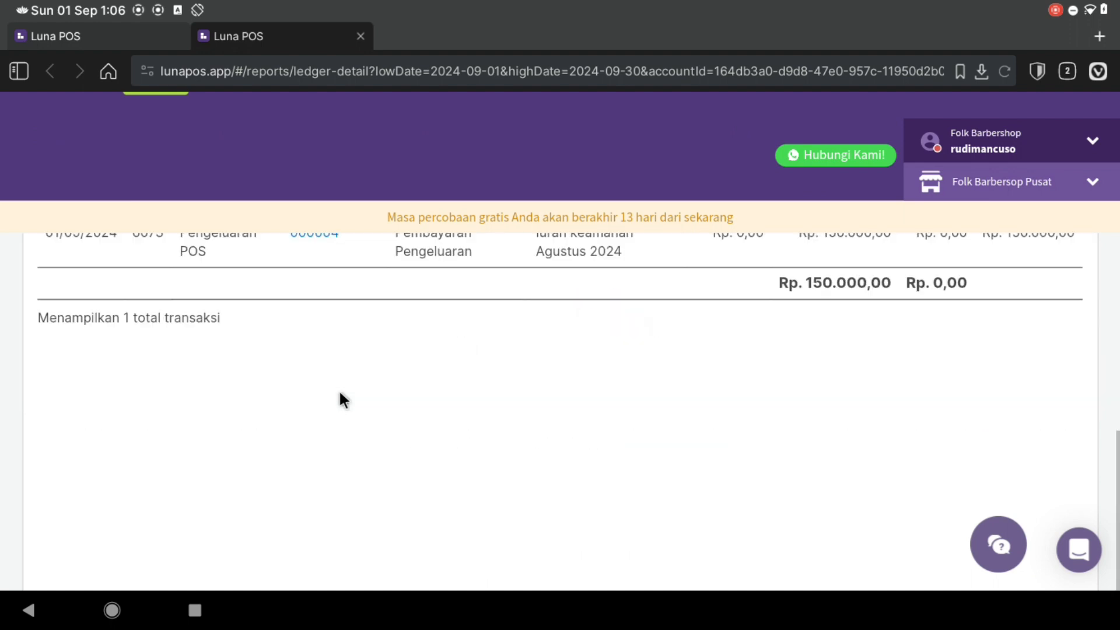
scroll(335, 374, "up", 1)
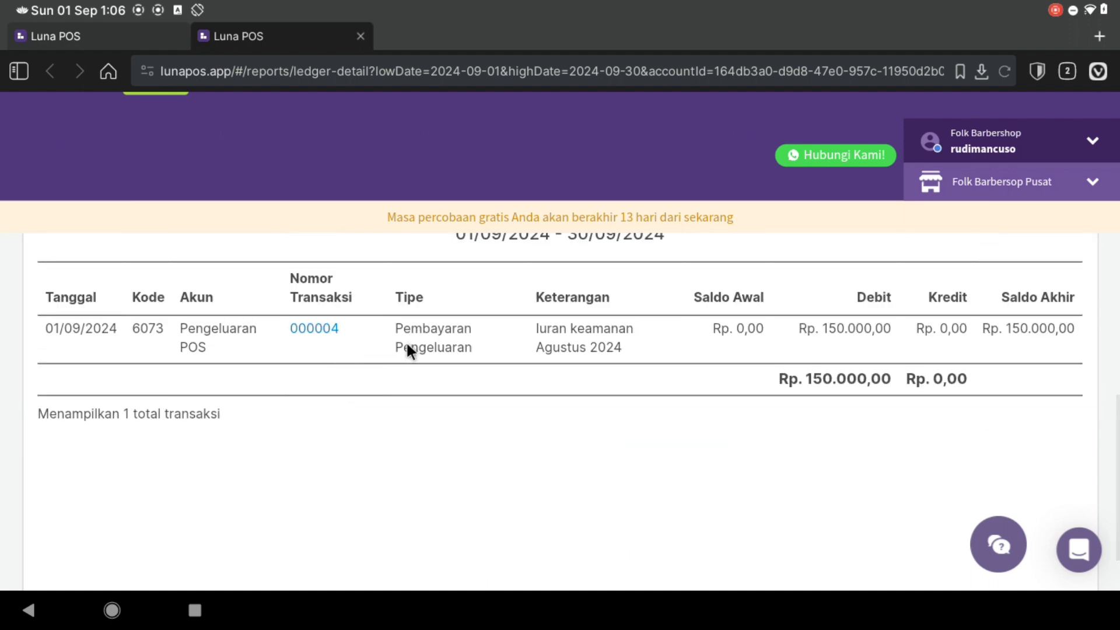
left_click(327, 330)
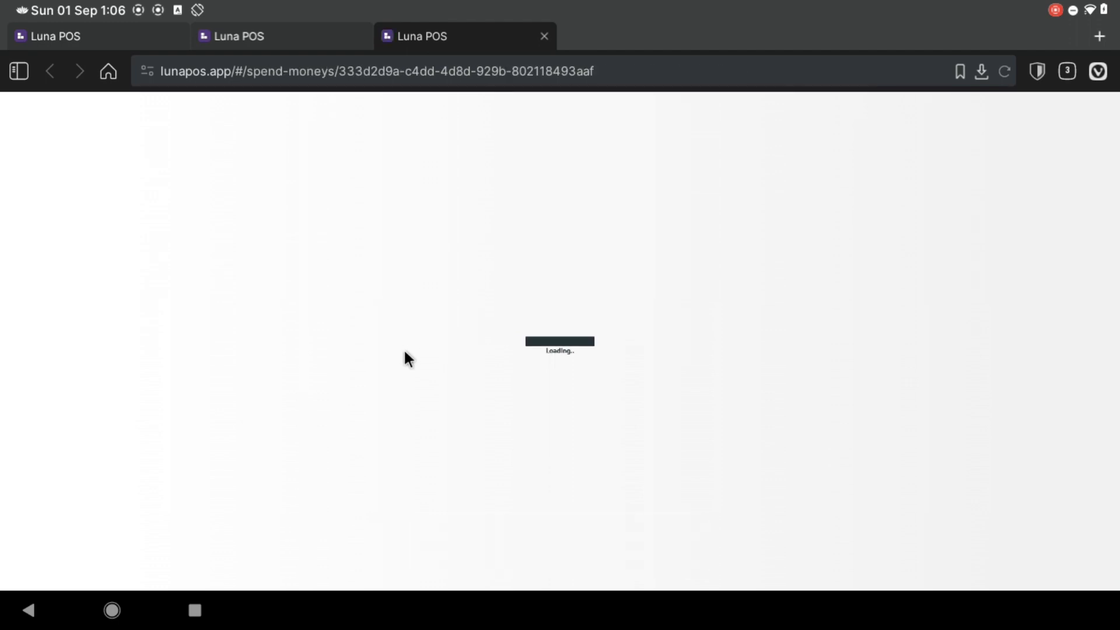
- Edit expense 000004 and clear Pengeluaran POS from the first line's Akun field
scroll(444, 364, "down", 2)
scroll(445, 366, "up", 2)
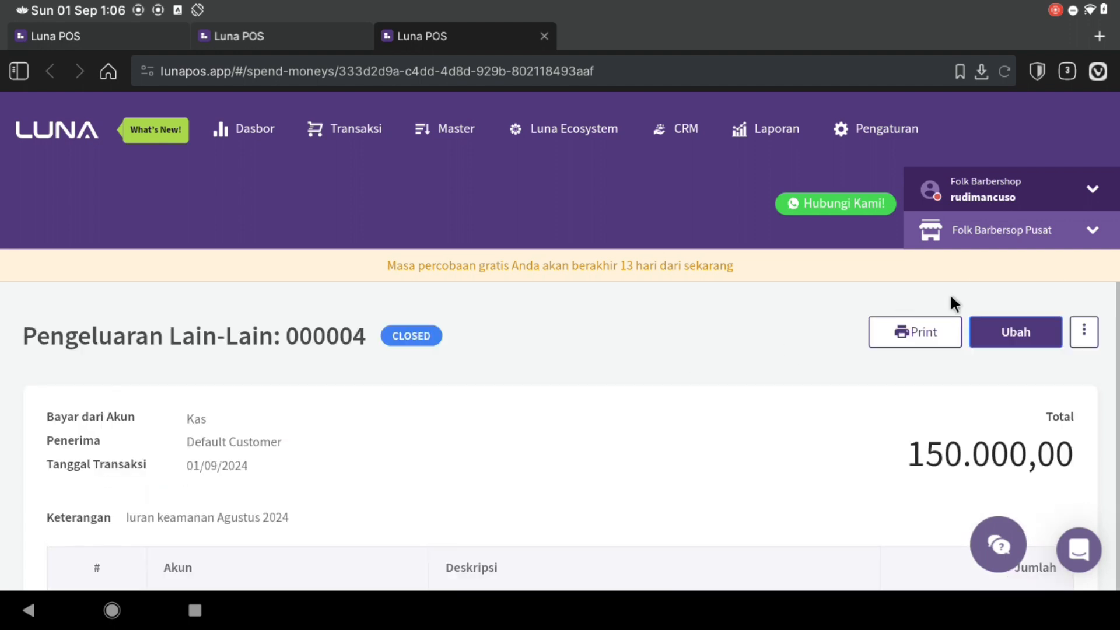
left_click(994, 326)
scroll(502, 385, "down", 2)
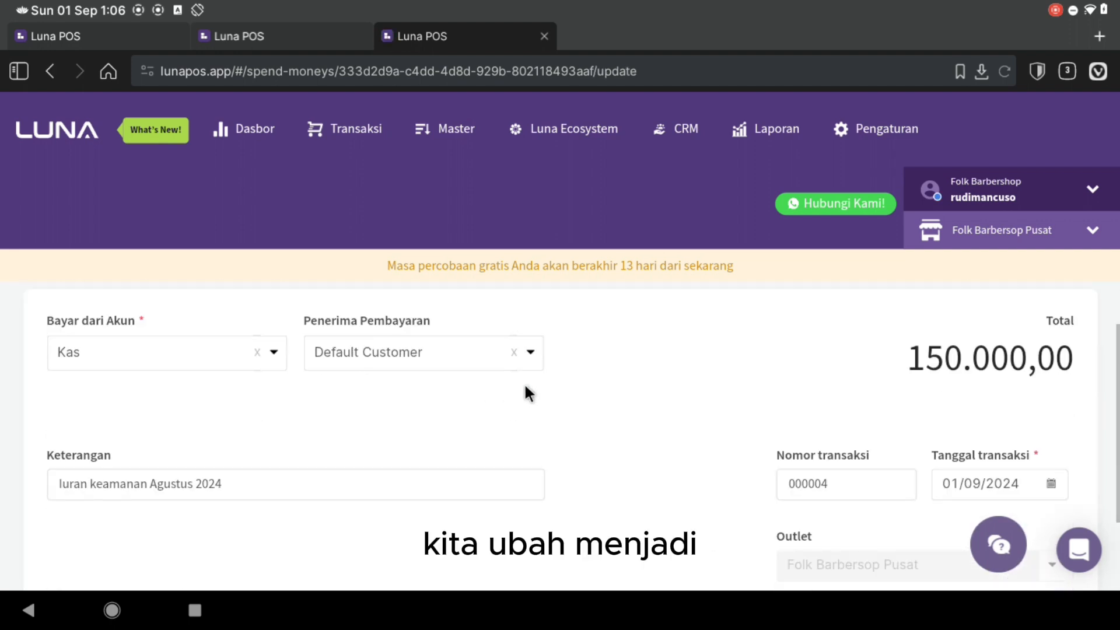
scroll(525, 379, "down", 2)
scroll(583, 379, "down", 2)
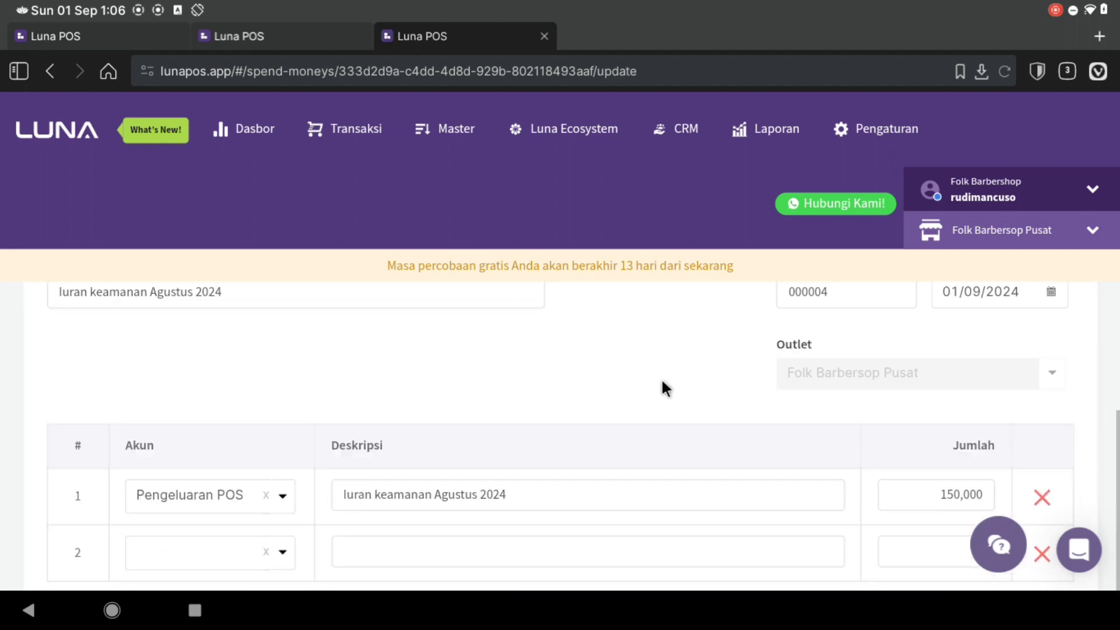
scroll(662, 387, "down", 2)
scroll(662, 387, "down", 1)
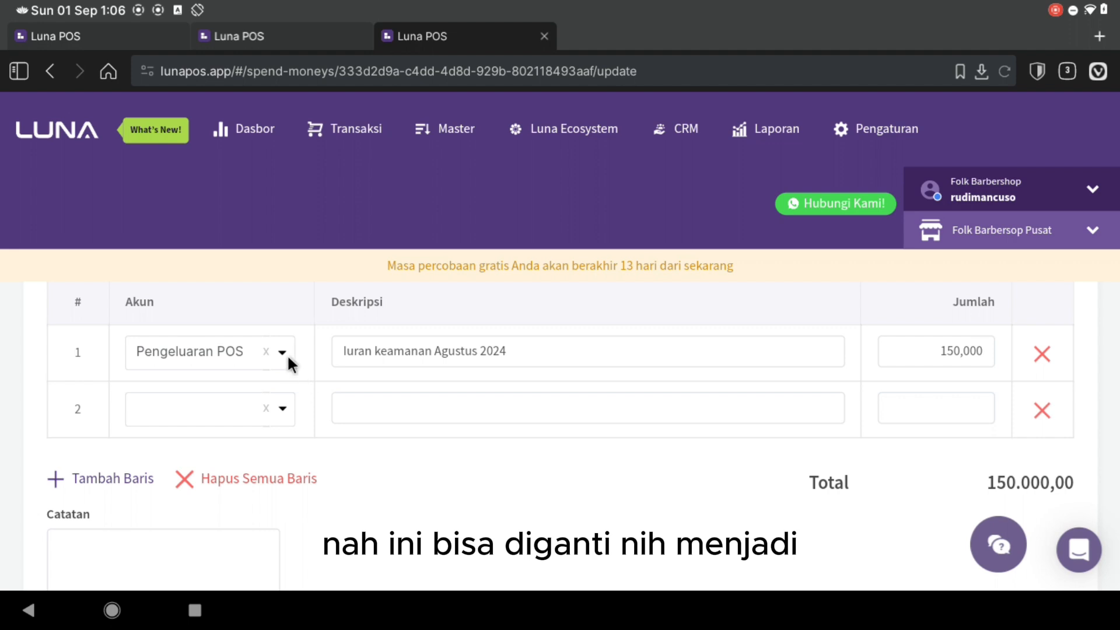
left_click(266, 352)
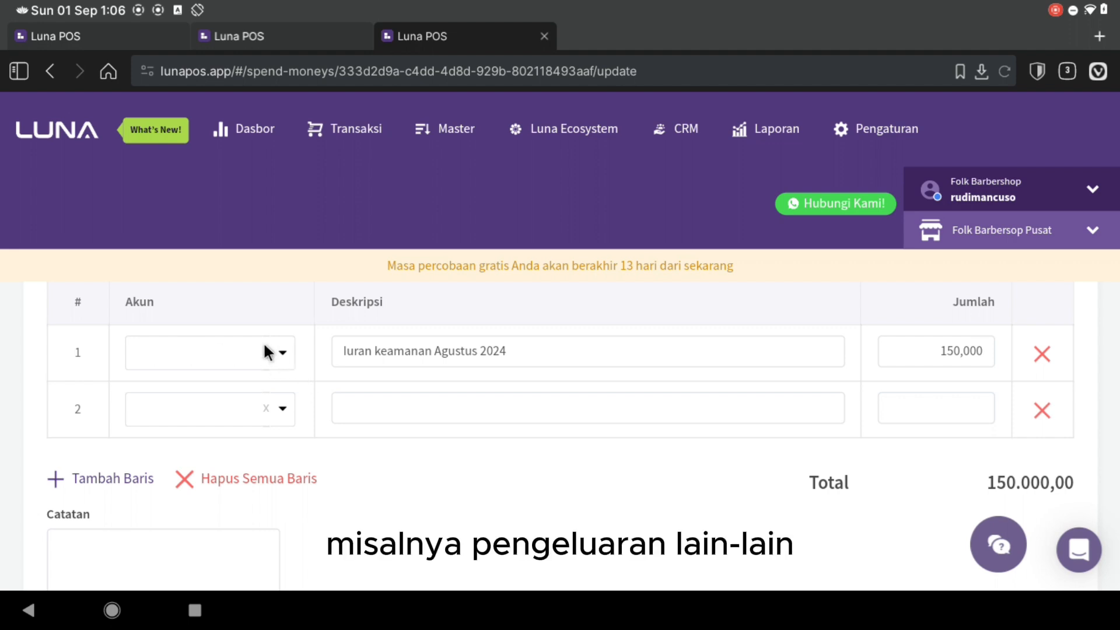
- Search the accounts for 'lain' and 'pengeluaran', then return to the Laba & Rugi tab
left_click(235, 352)
type("lain")
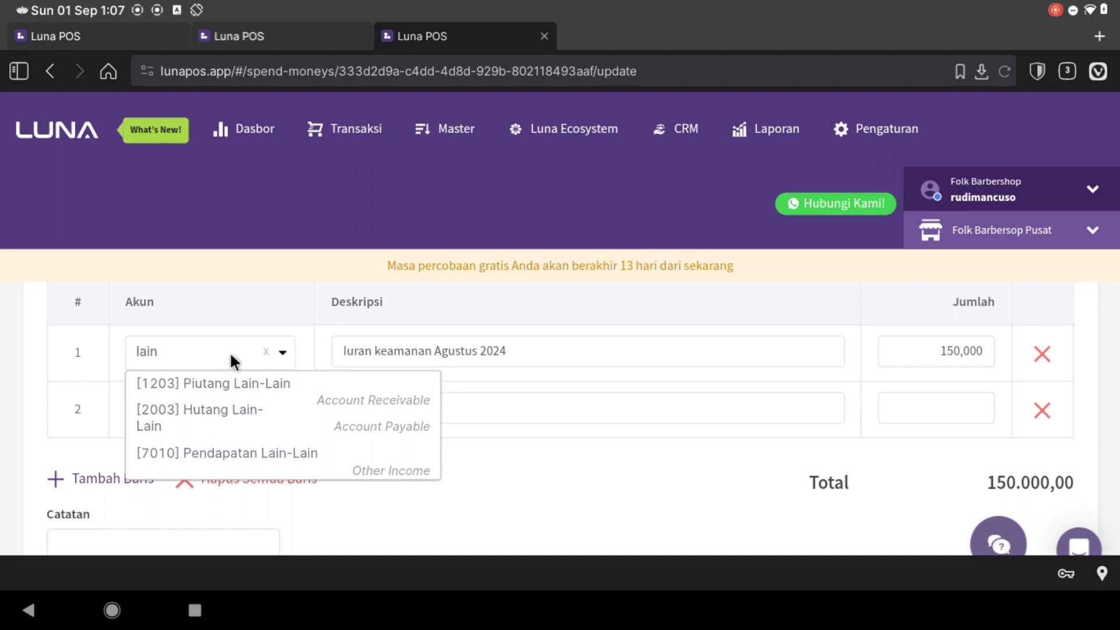
scroll(296, 376, "down", 2)
scroll(288, 382, "up", 2)
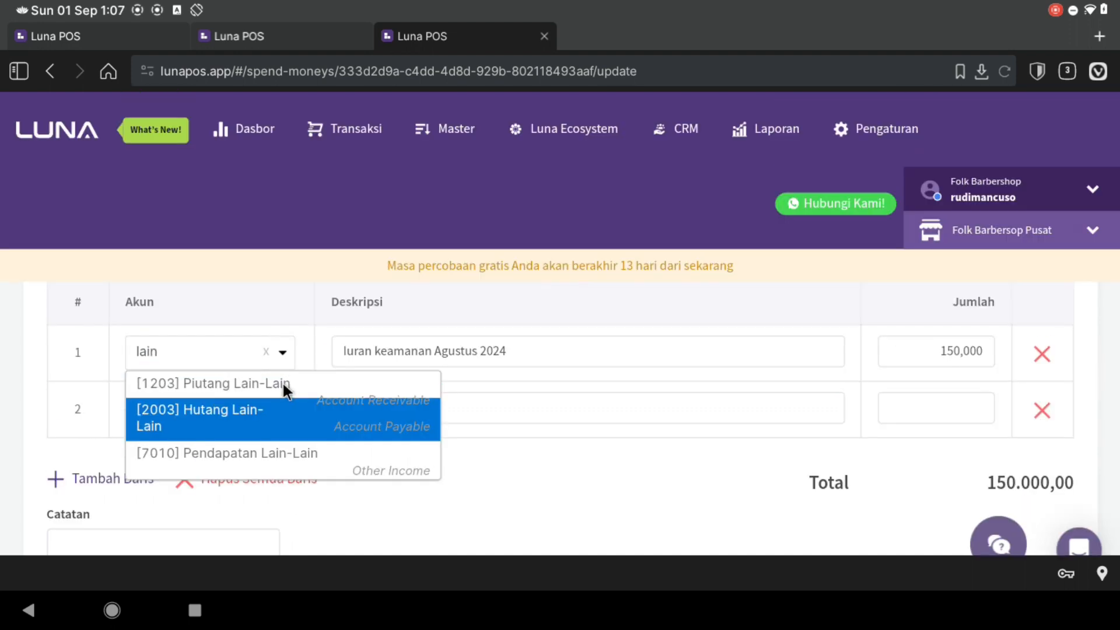
key("BackSpace")
key("BackSpace")
key("BackSpace")
key("BackSpace")
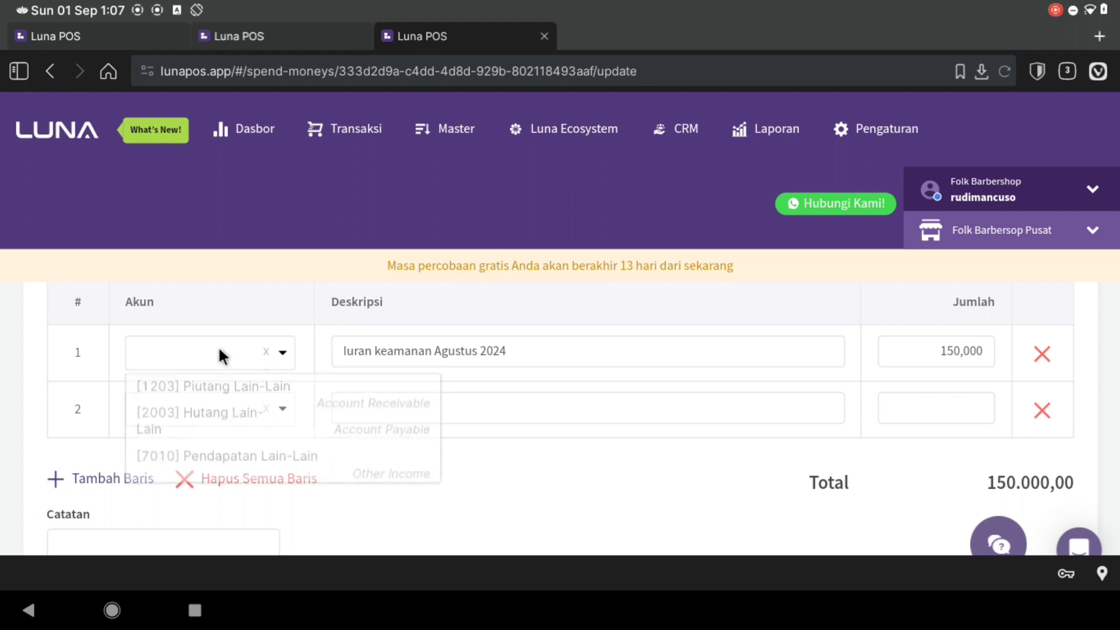
type("pengeluaran")
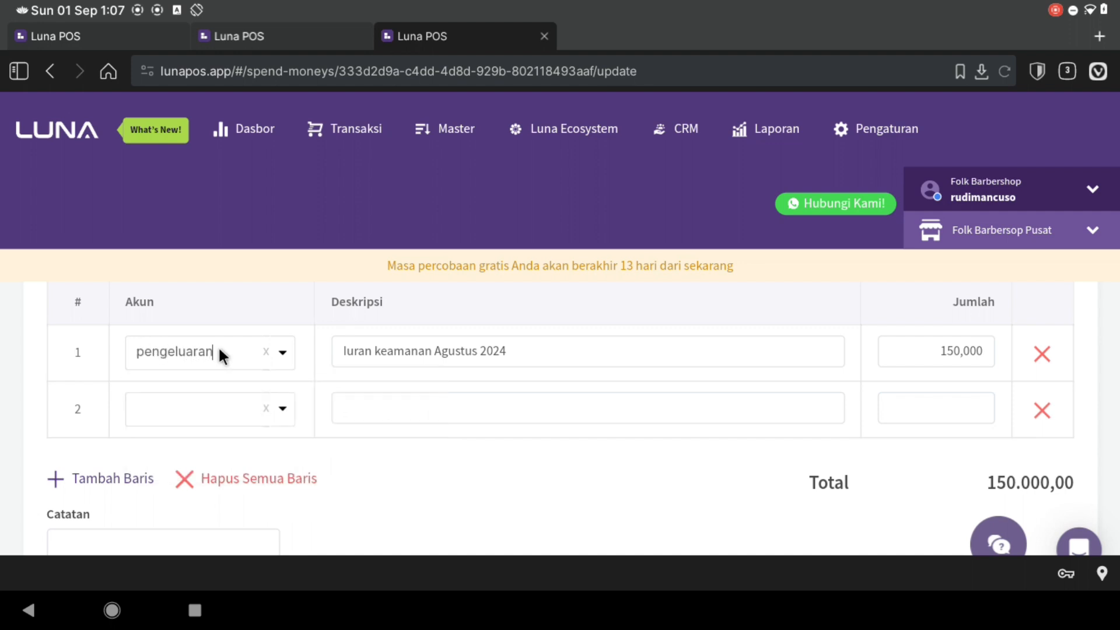
key("BackSpace")
key("BackSpace")
key("BackSpace")
key("BackSpace")
key("BackSpace")
key("BackSpace")
key("BackSpace")
key("BackSpace")
key("BackSpace")
key("BackSpace")
key("BackSpace")
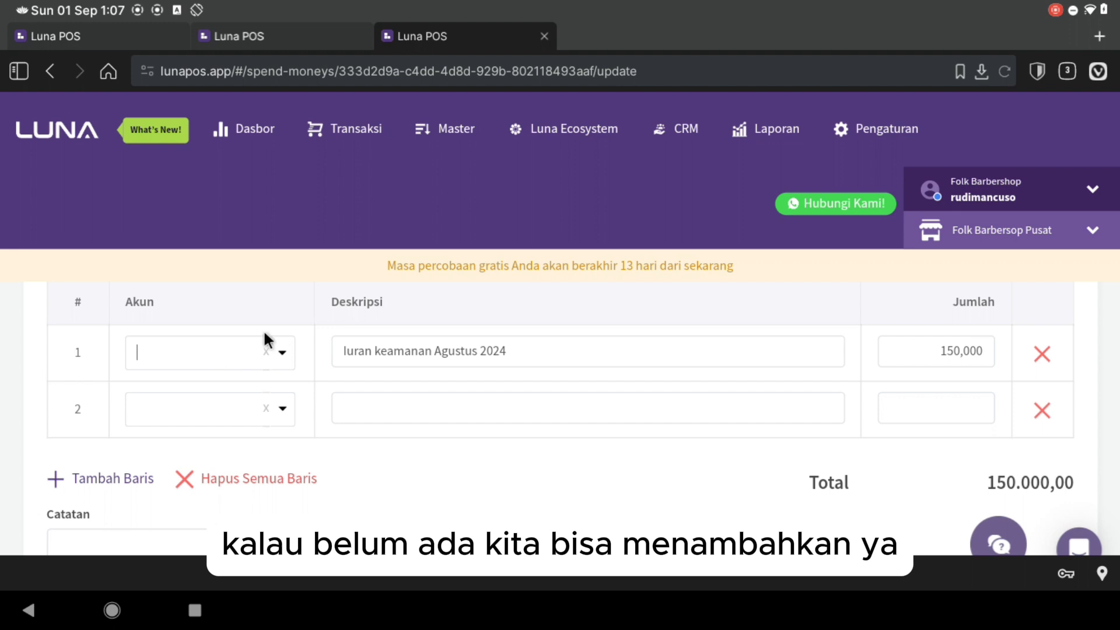
left_click(110, 35)
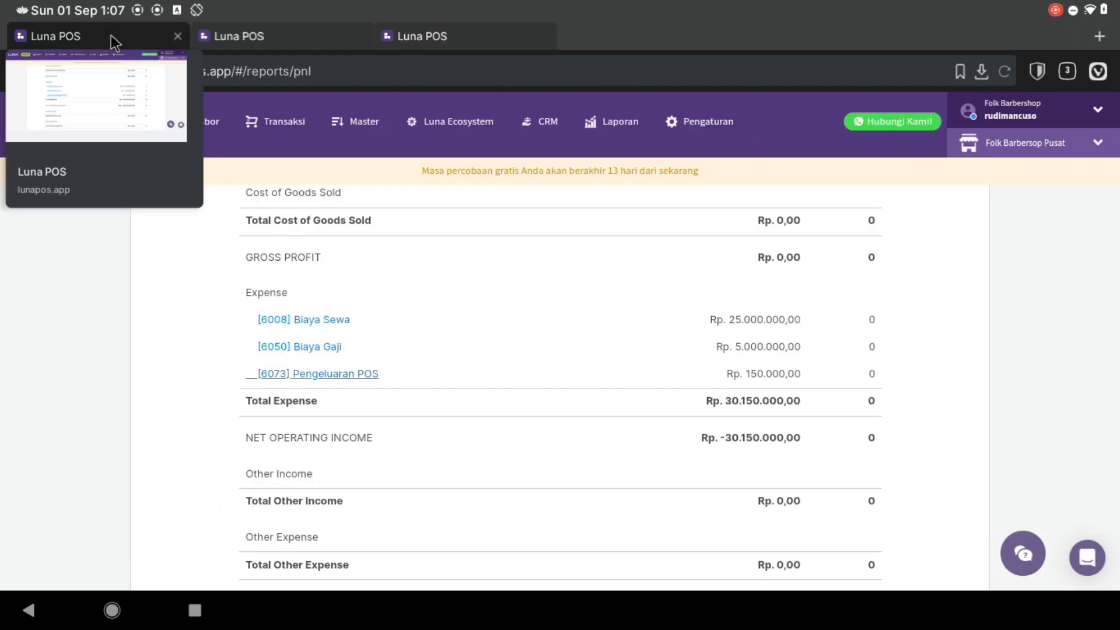
left_click(271, 130)
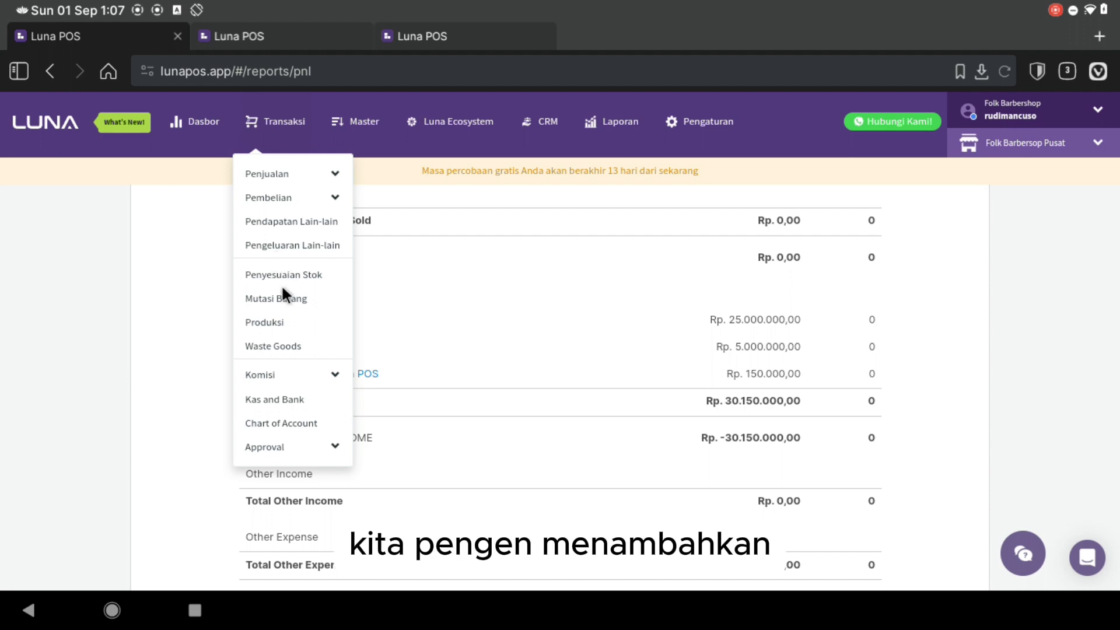
- In Chart of Account, create Expense account 6403 named 'Biaya Keamanan'
left_click(276, 422)
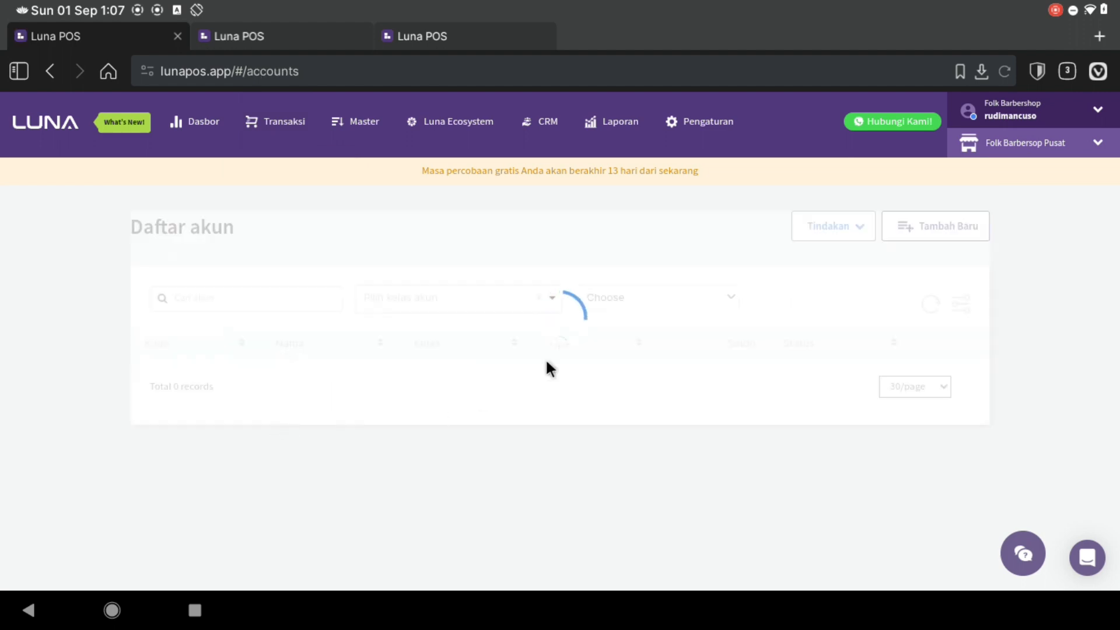
left_click(920, 227)
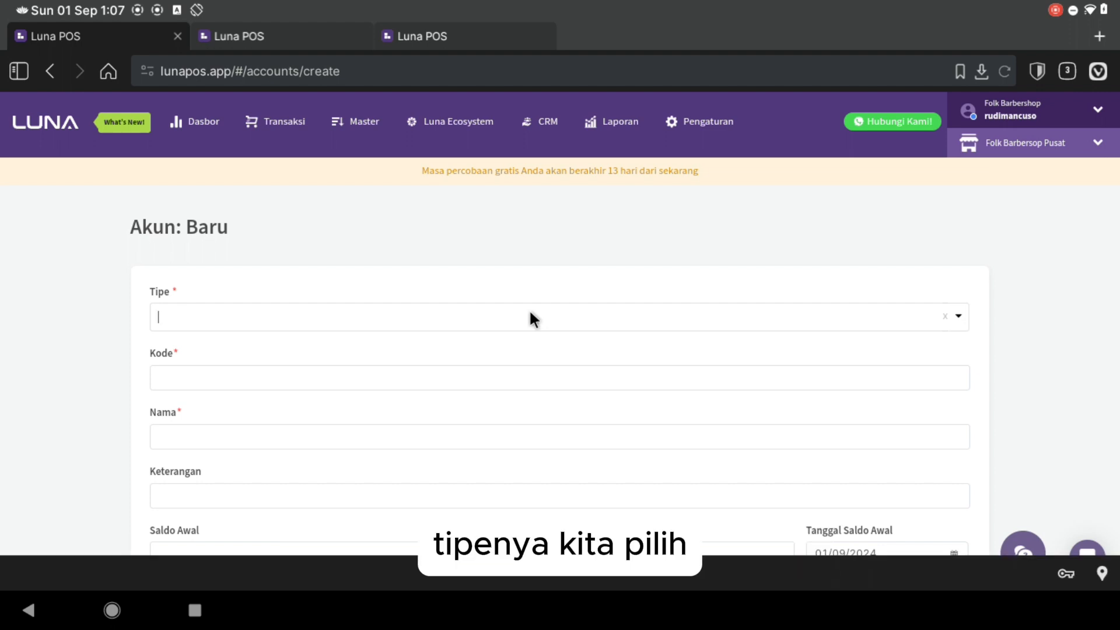
type("ex")
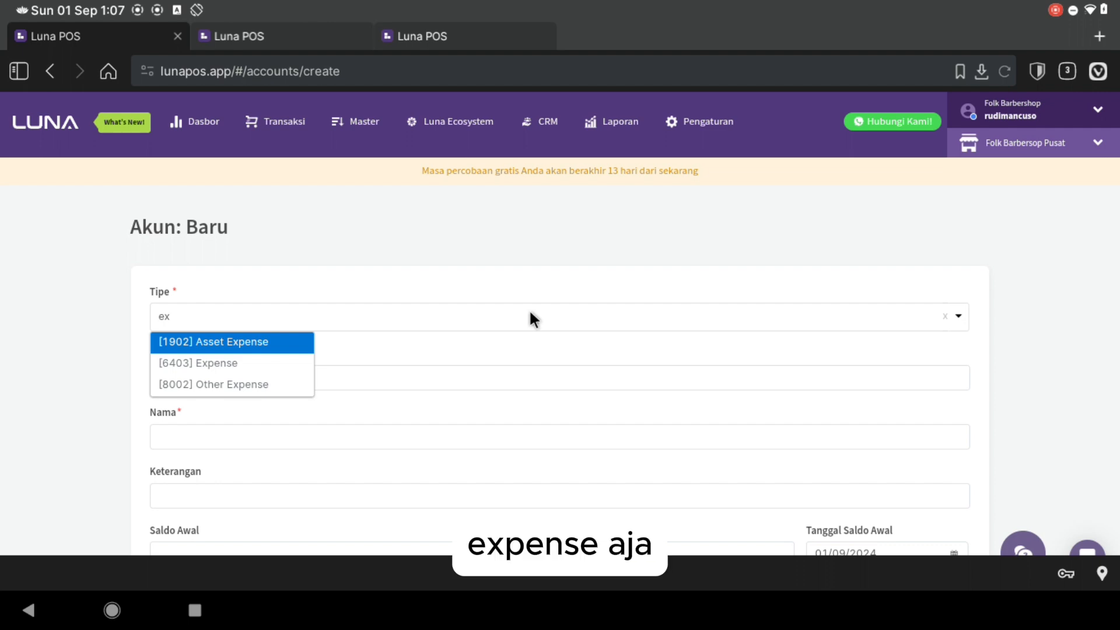
key("Down")
key("Return")
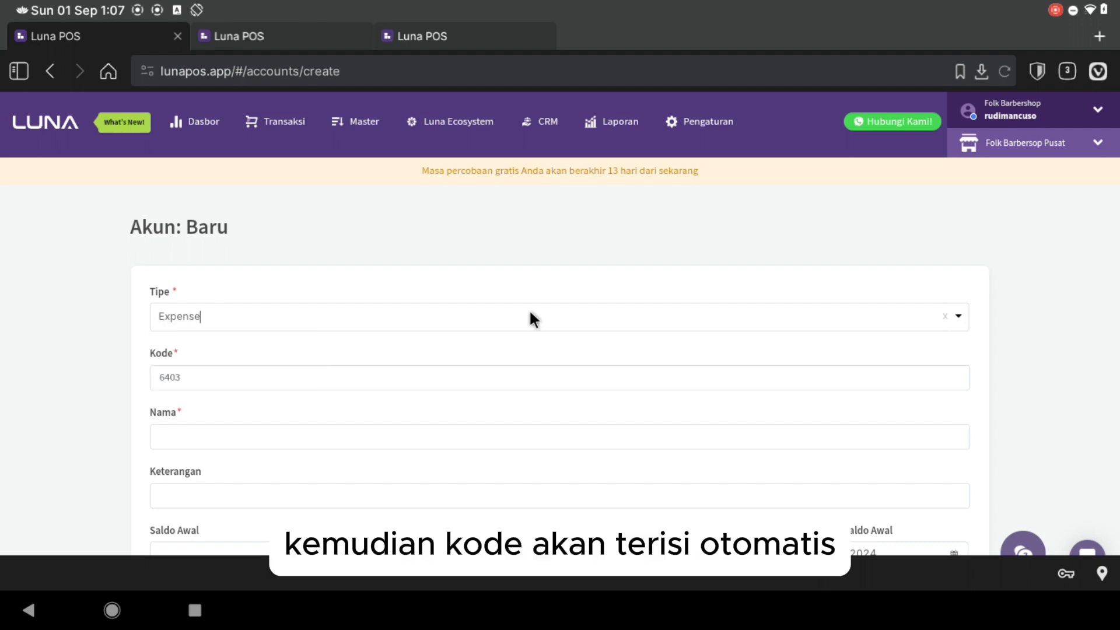
left_click(198, 431)
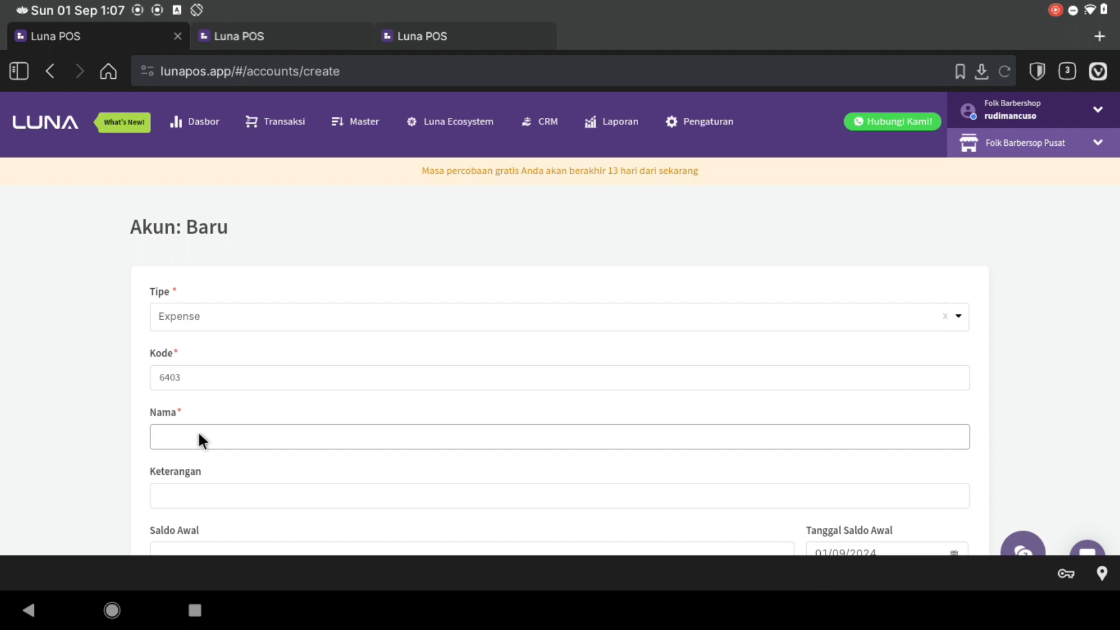
type("Biaya Ke")
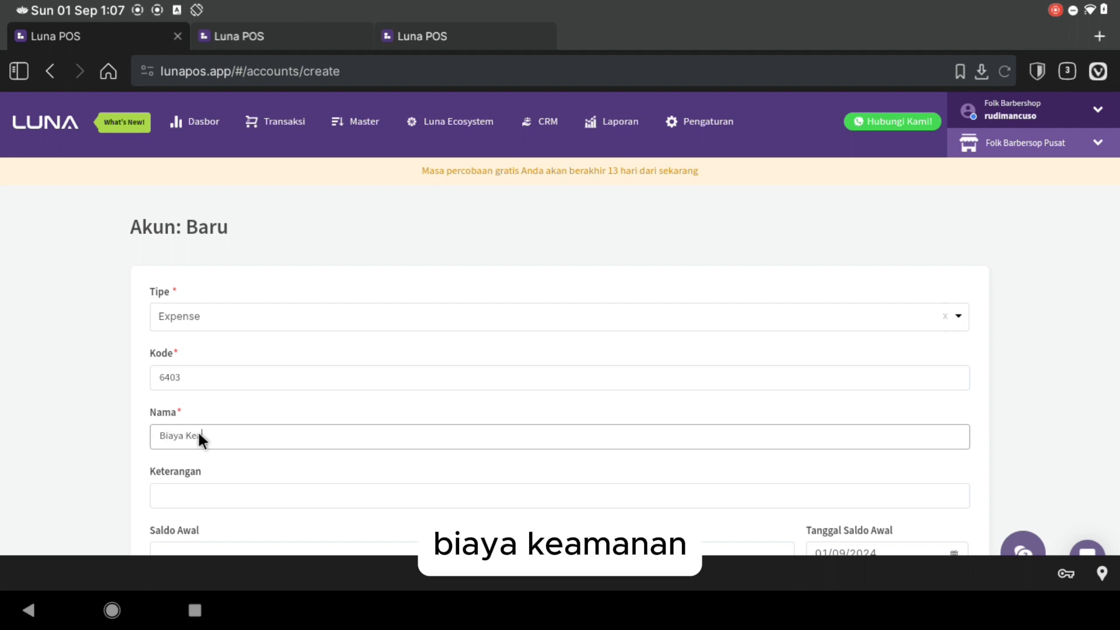
type("amanan")
scroll(198, 430, "down", 2)
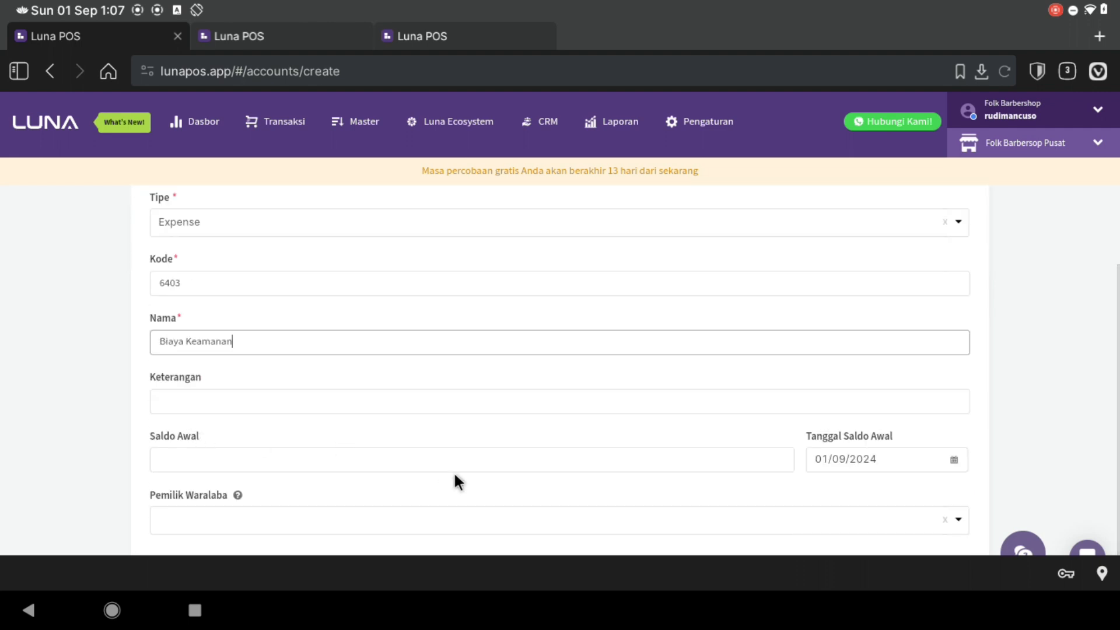
scroll(392, 410, "down", 1)
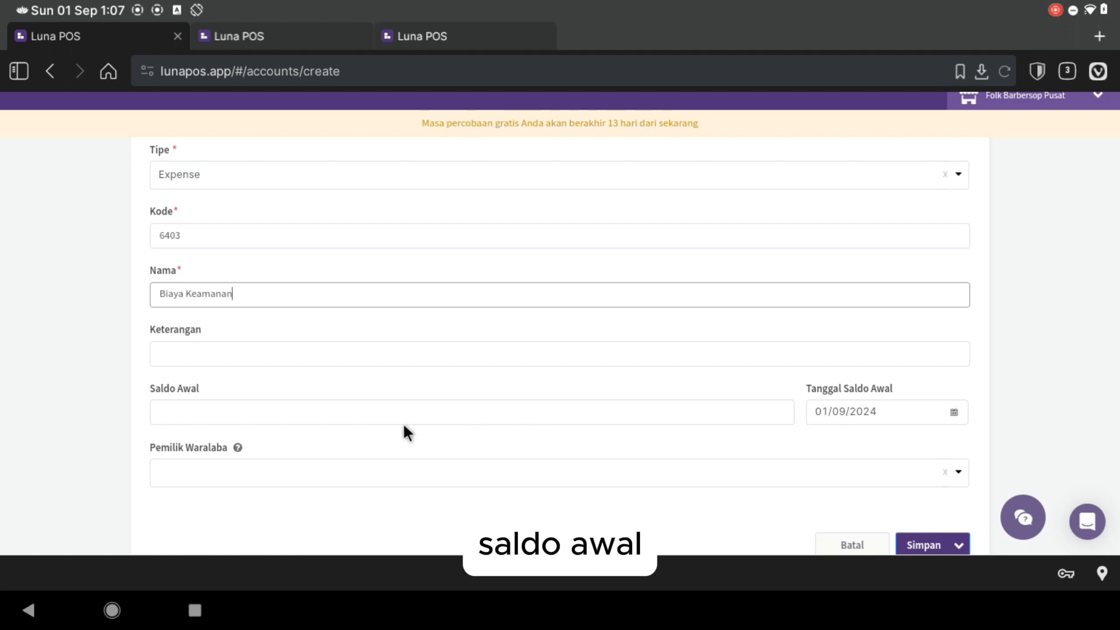
scroll(758, 444, "down", 2)
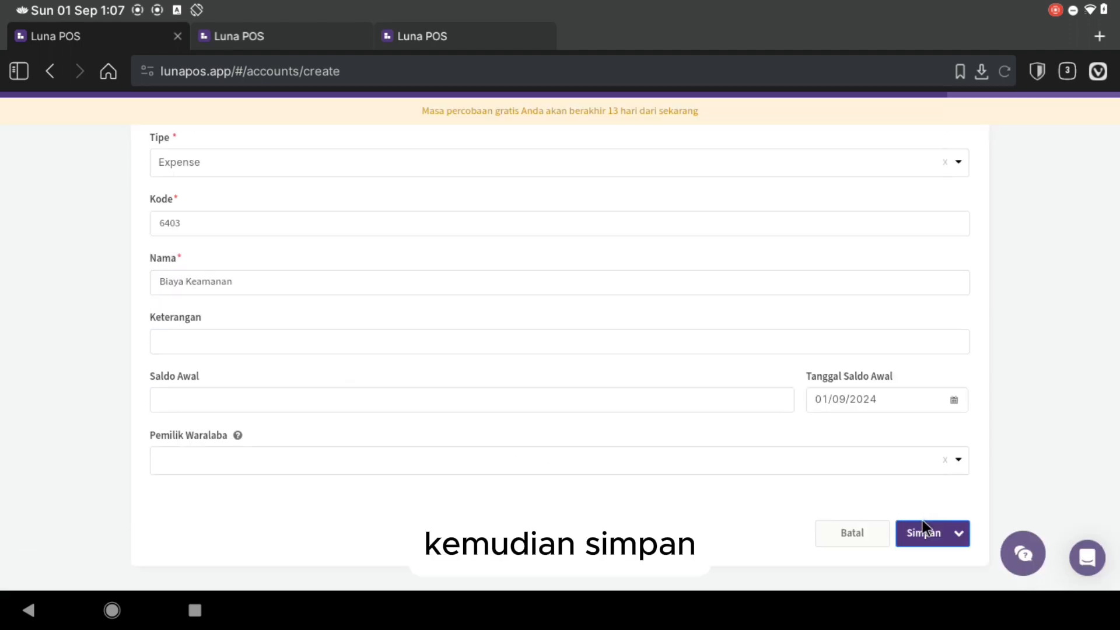
left_click(922, 528)
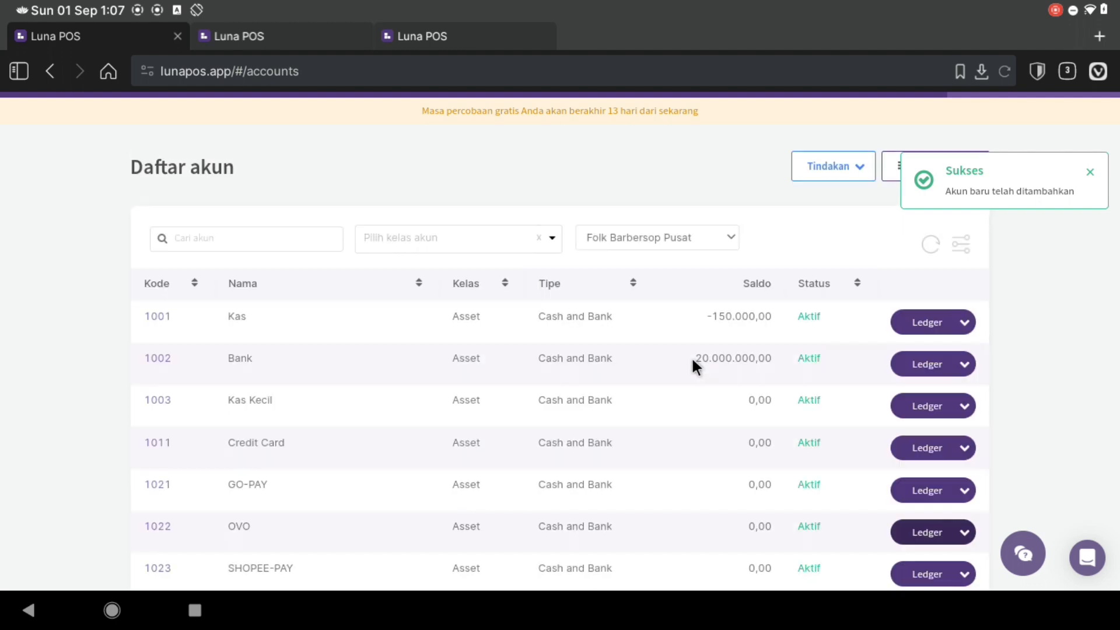
- Open the Pengeluaran Lain-lain list and hide its Nomor transaksi column
scroll(350, 274, "up", 2)
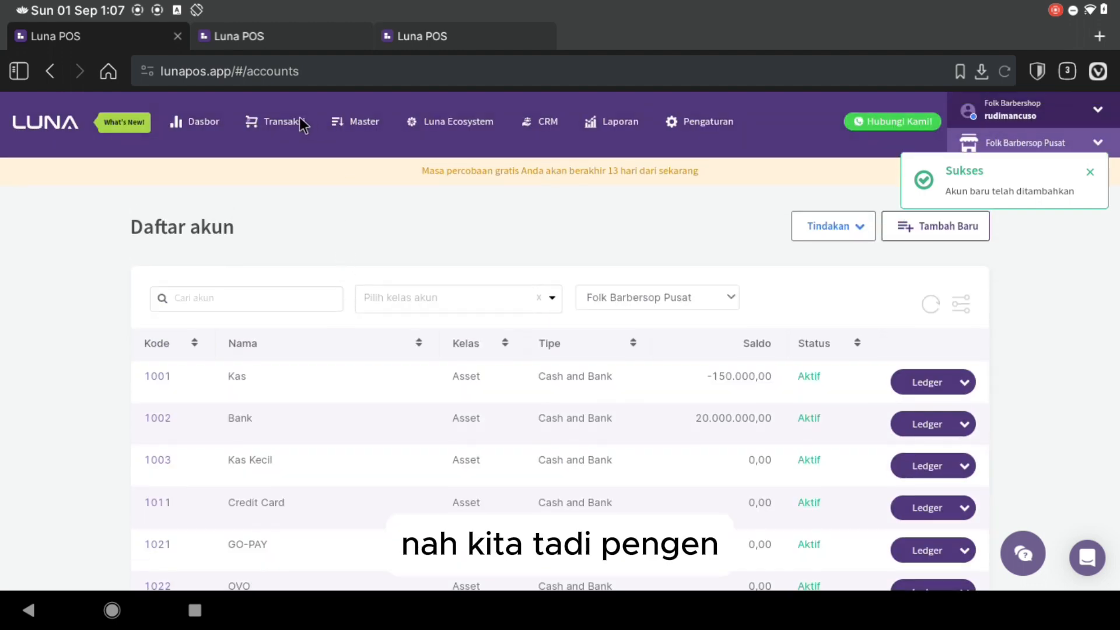
left_click(299, 118)
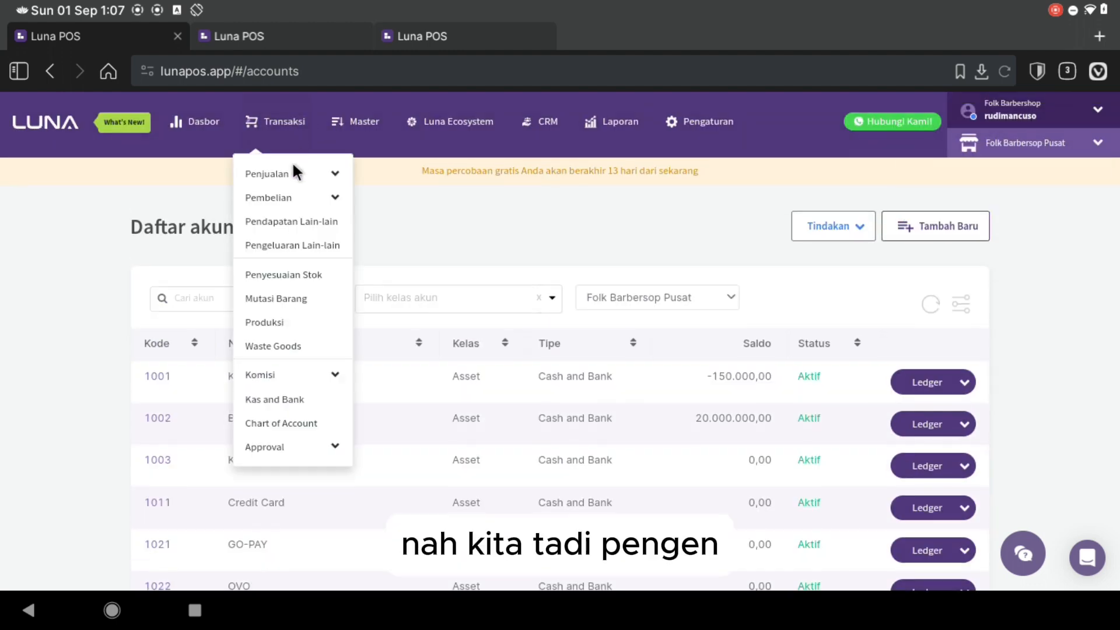
left_click(286, 245)
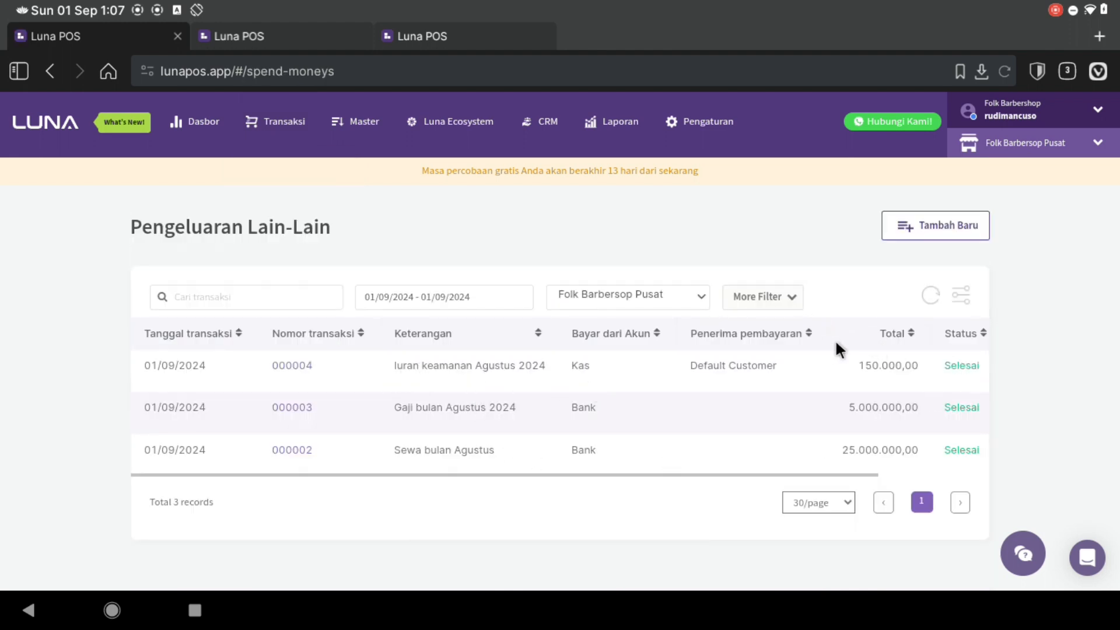
left_click(968, 294)
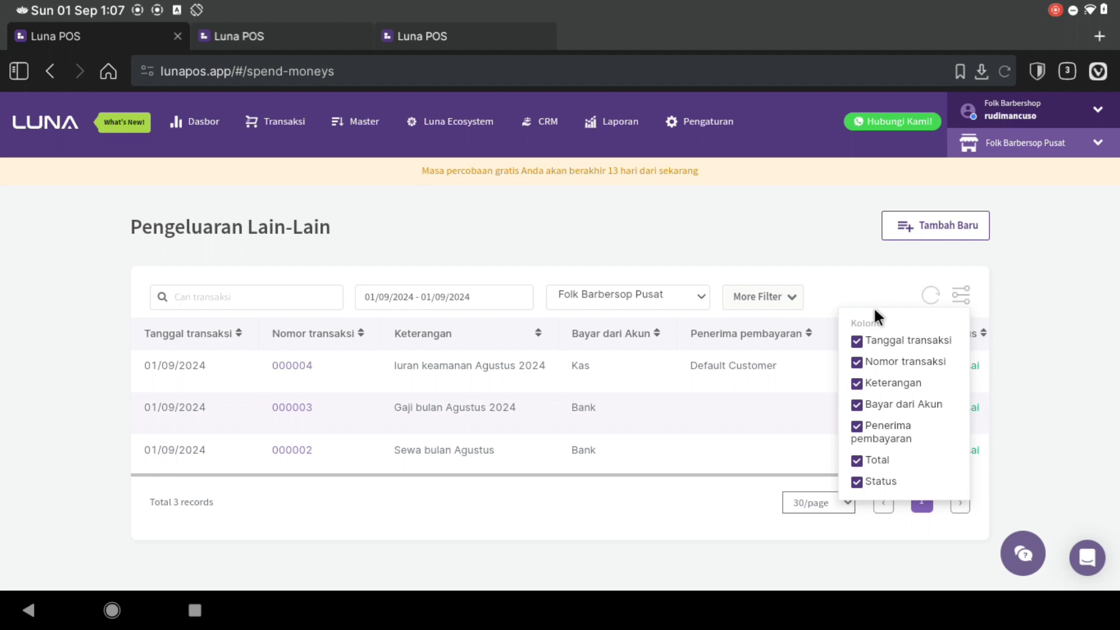
left_click(859, 362)
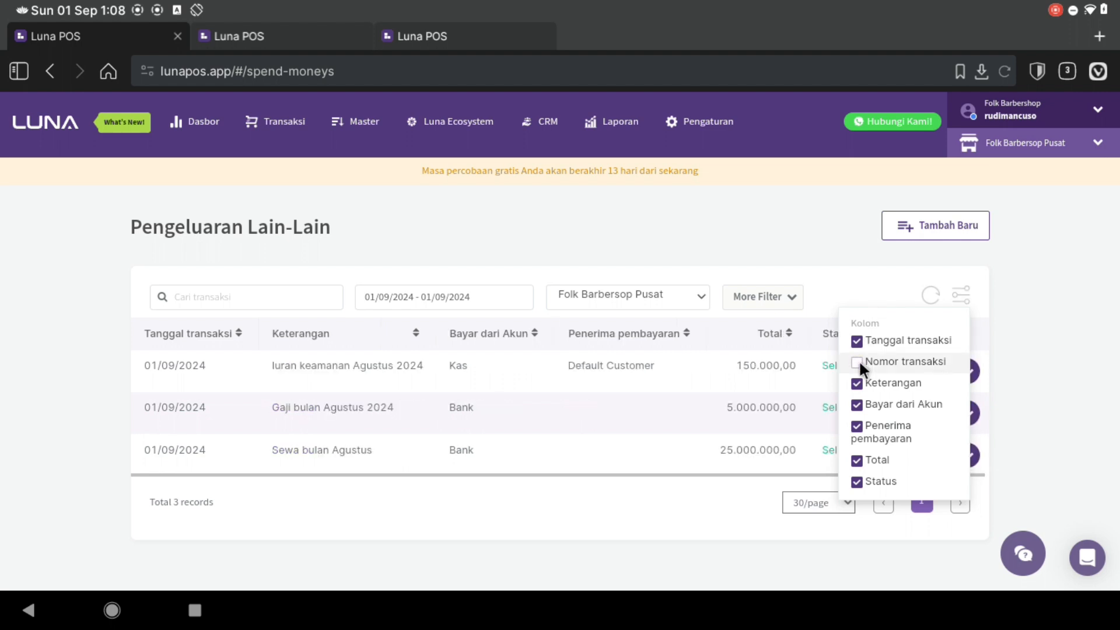
left_click(1069, 349)
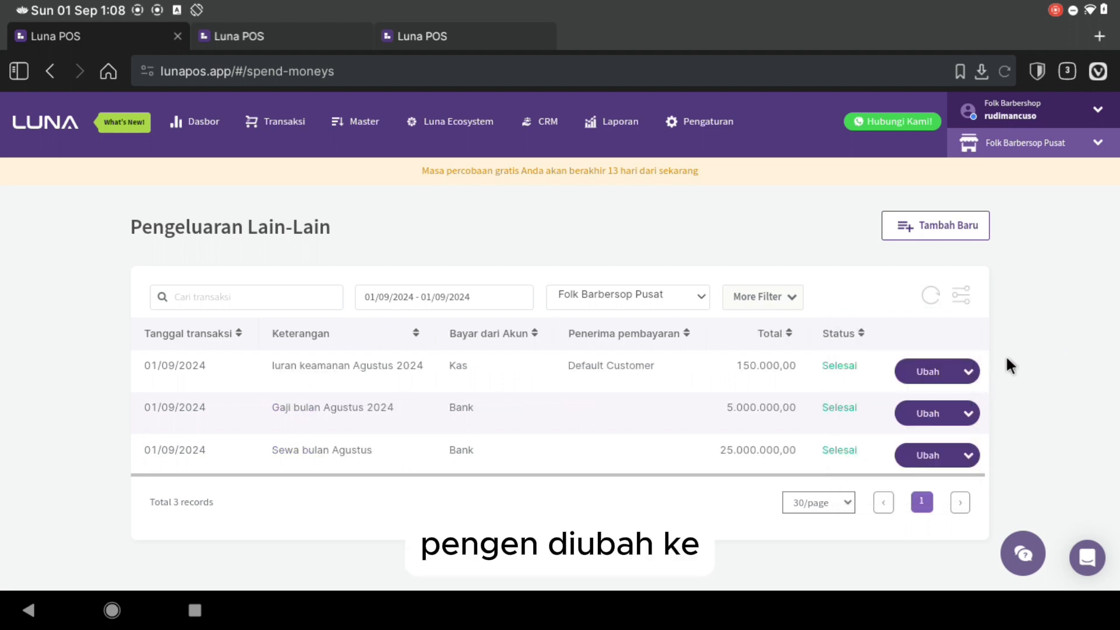
- Change line 1 of expense 000004 from Pengeluaran POS to Biaya Keamanan and save
left_click(922, 377)
scroll(333, 358, "down", 3)
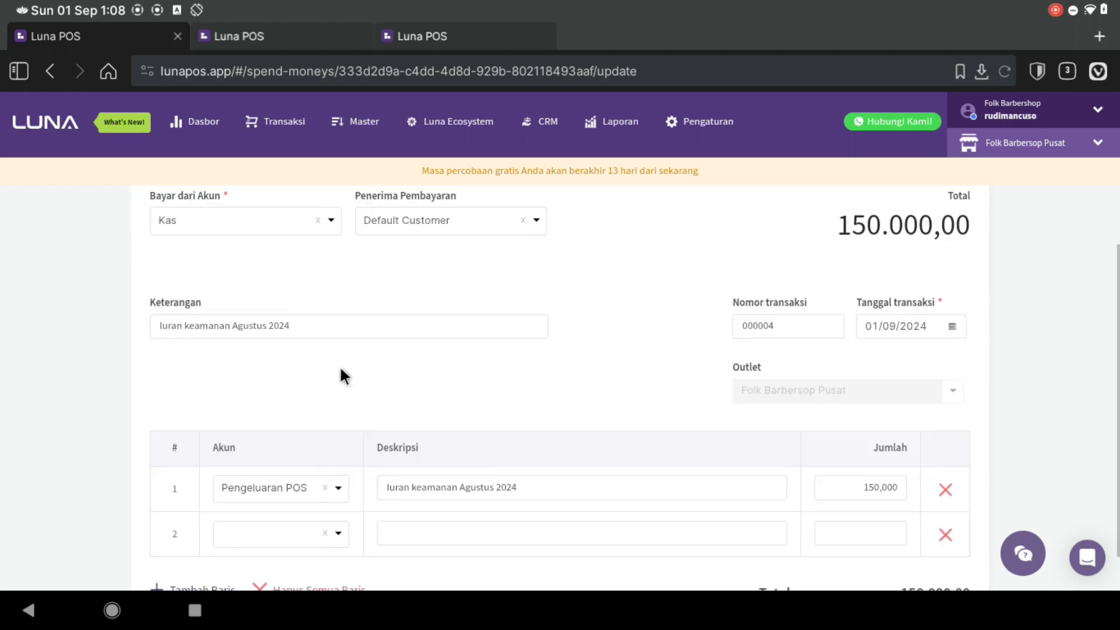
left_click(324, 440)
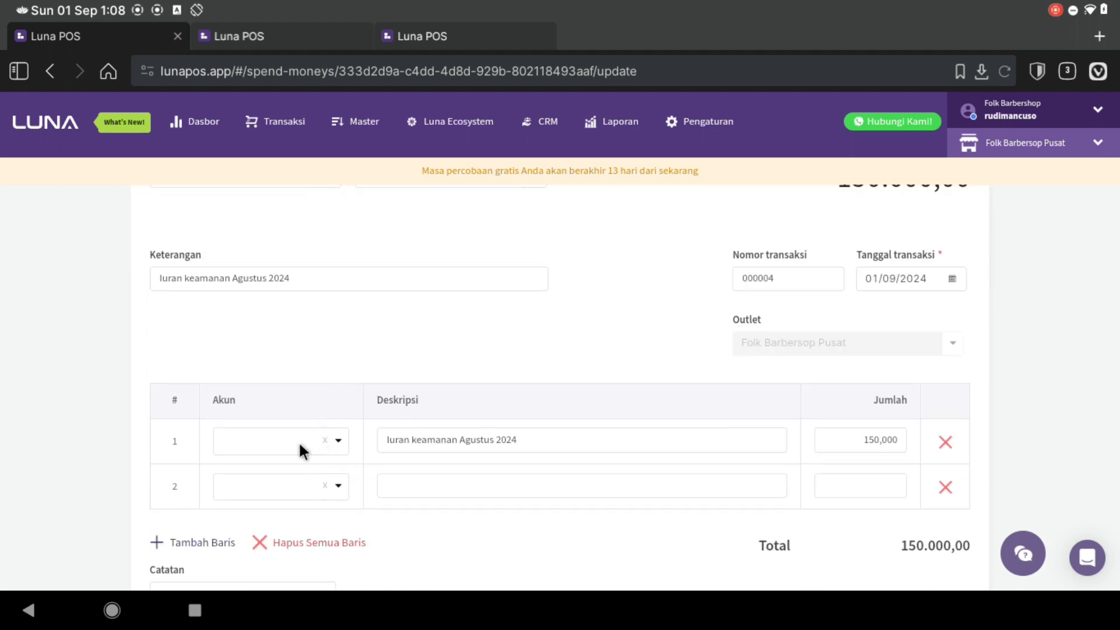
type("ekaman")
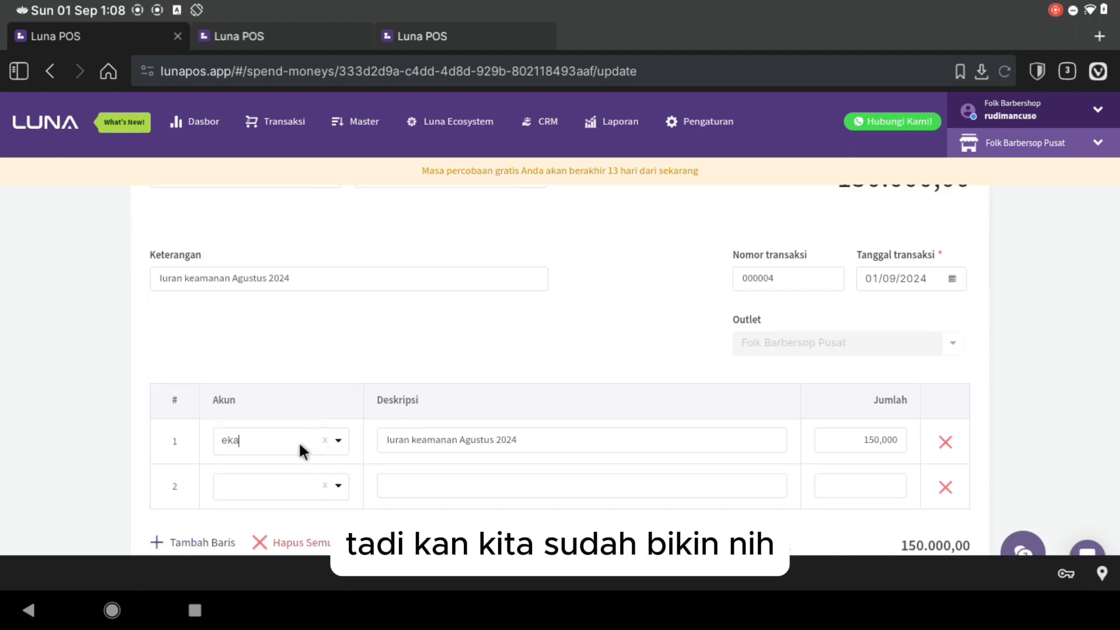
key("BackSpace")
key("BackSpace")
key("BackSpace")
key("BackSpace")
key("BackSpace")
key("BackSpace")
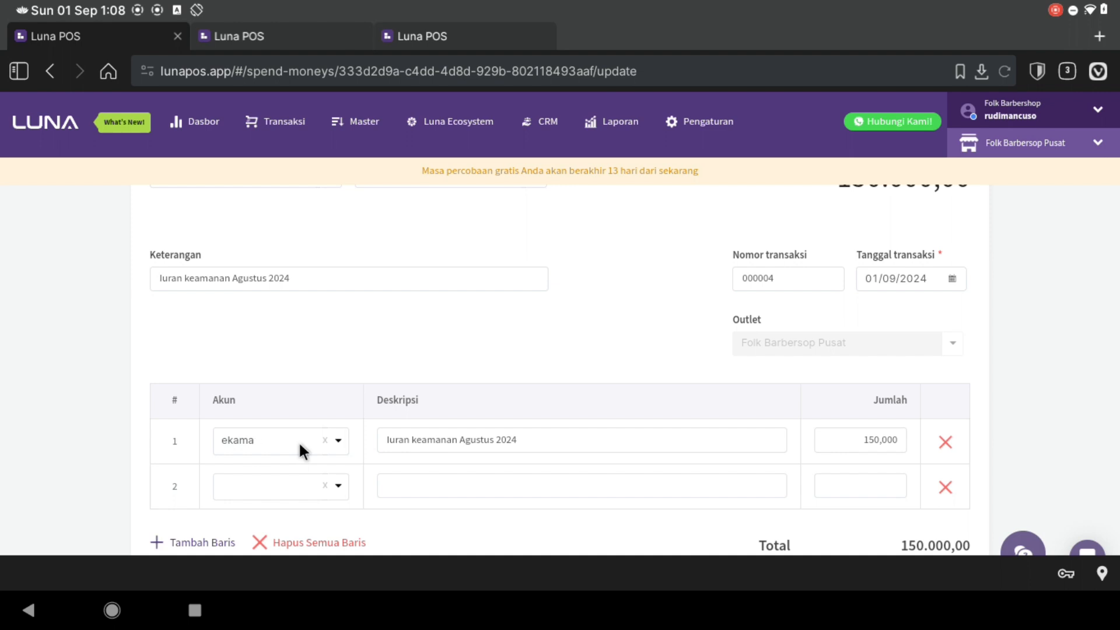
type("keaman")
key("Return")
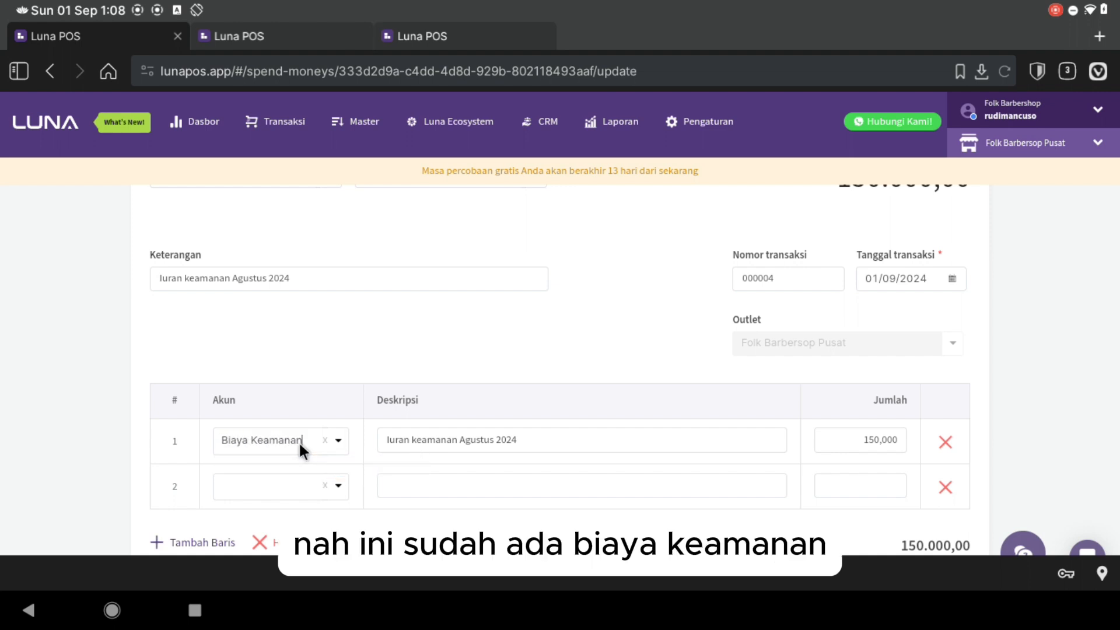
scroll(878, 517, "down", 2)
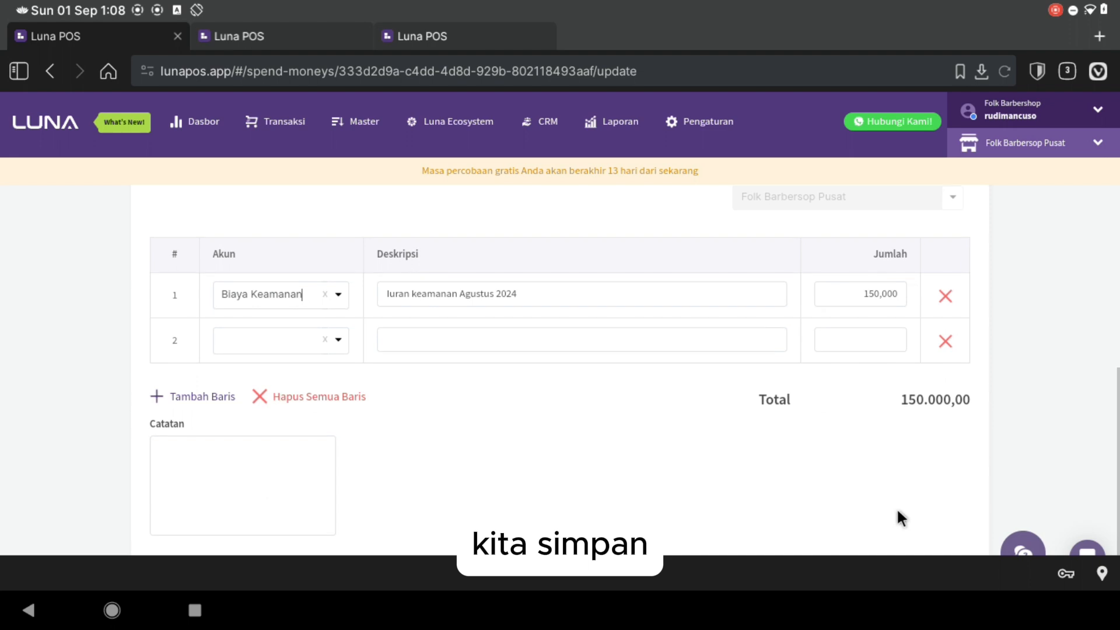
scroll(897, 507, "down", 2)
left_click(917, 496)
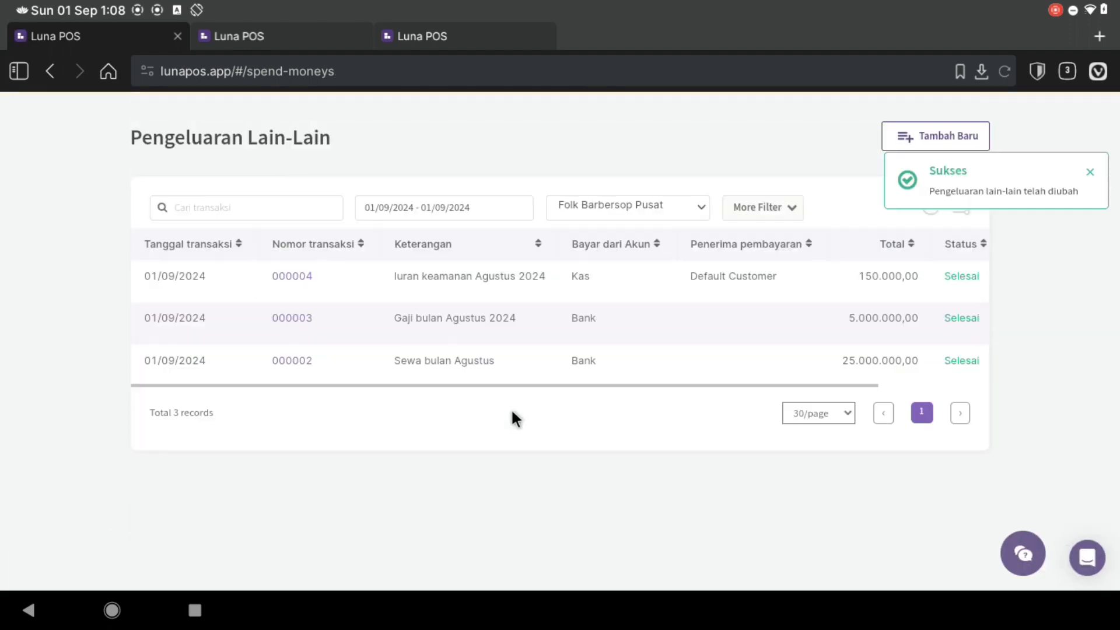
- Generate the Laba & Rugi report for this month, September 2024
scroll(511, 410, "up", 2)
left_click(591, 117)
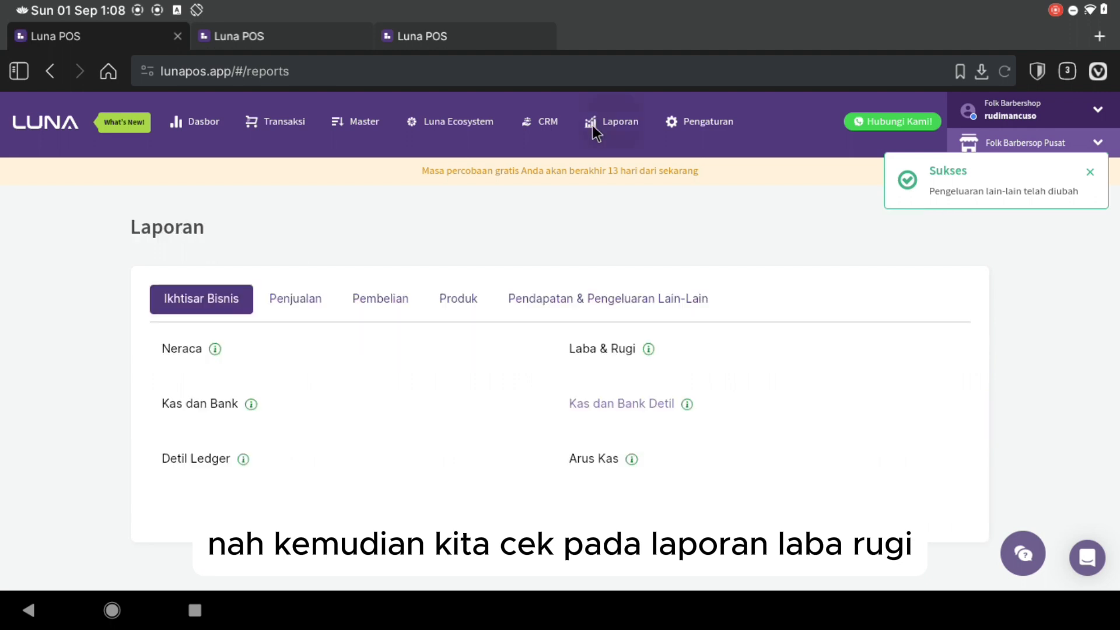
left_click(585, 349)
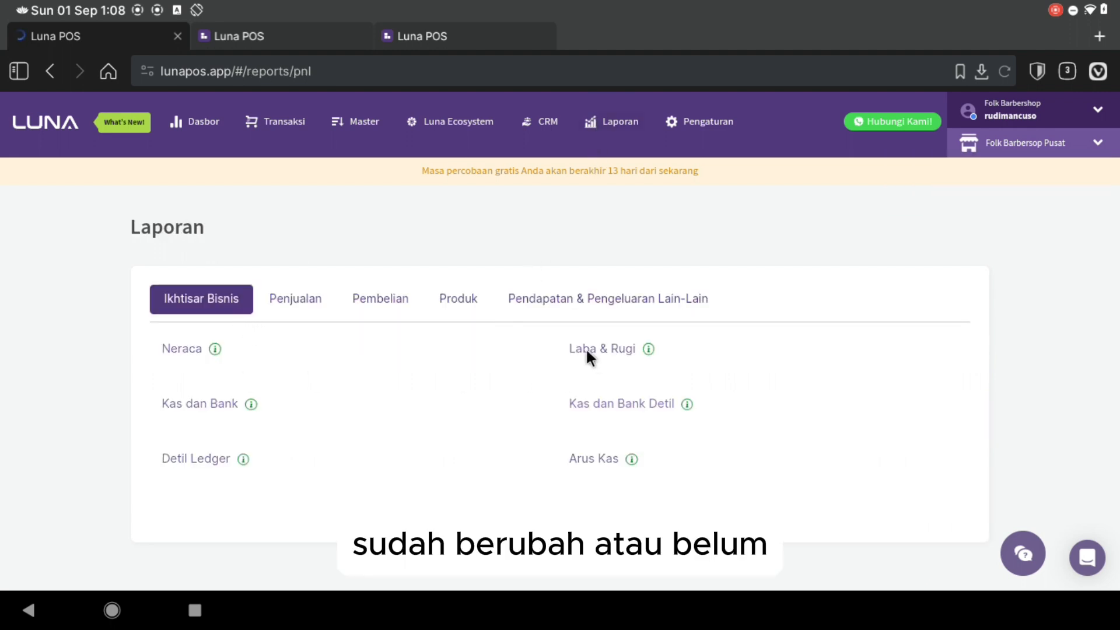
left_click(186, 312)
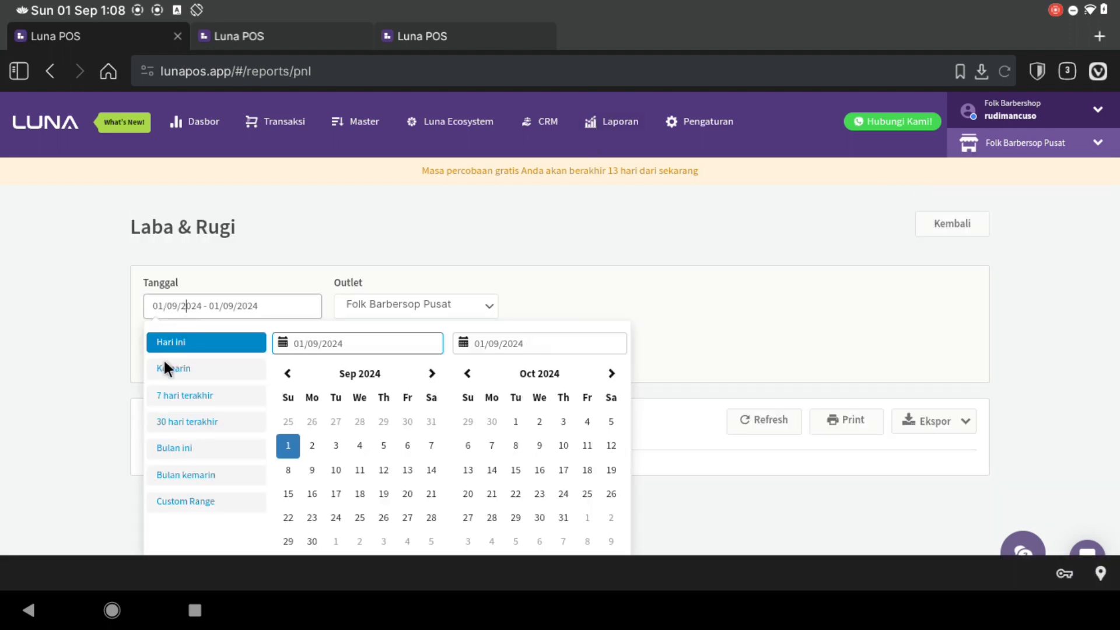
left_click(175, 444)
left_click(183, 350)
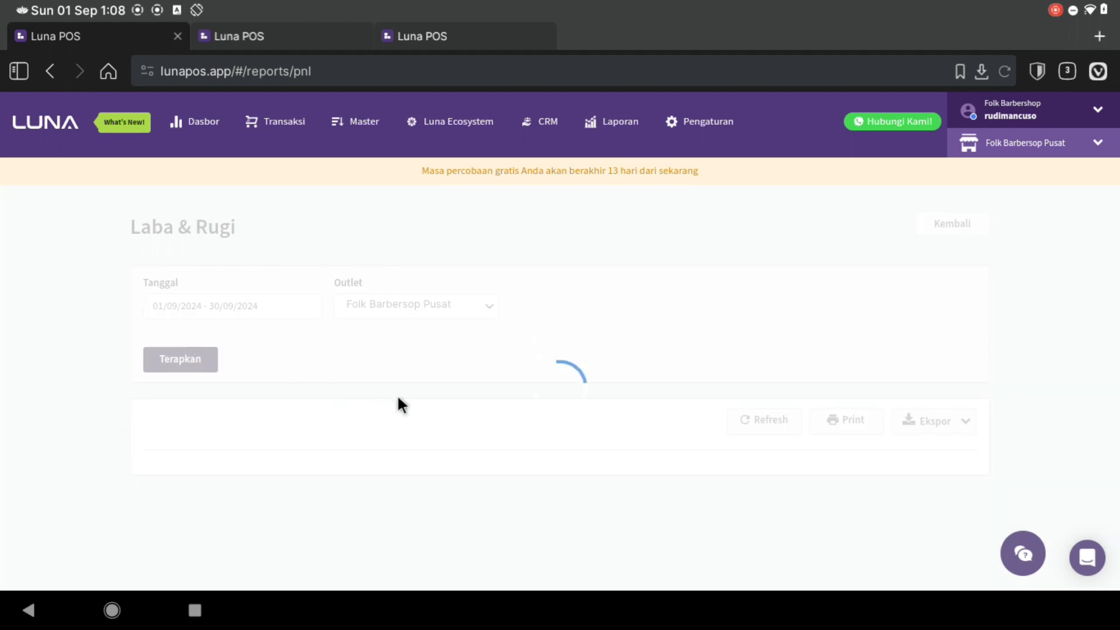
- Check the Expense rows, showing [6403] Biaya Keamanan at Rp 150.000 and total Rp 30.150.000
scroll(412, 427, "down", 8)
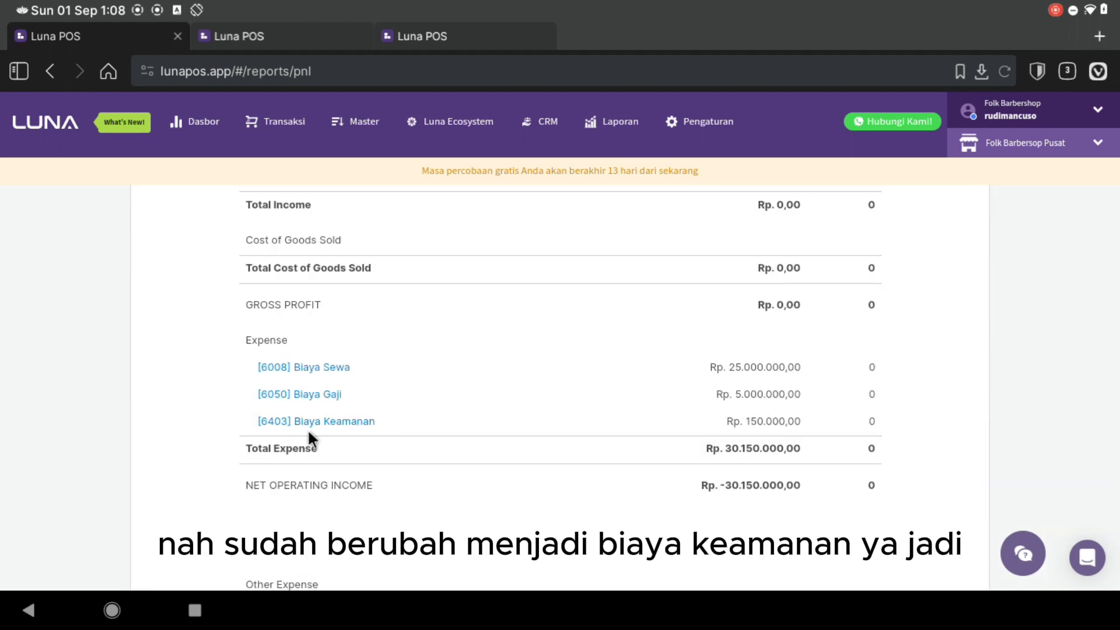
scroll(364, 423, "down", 1)
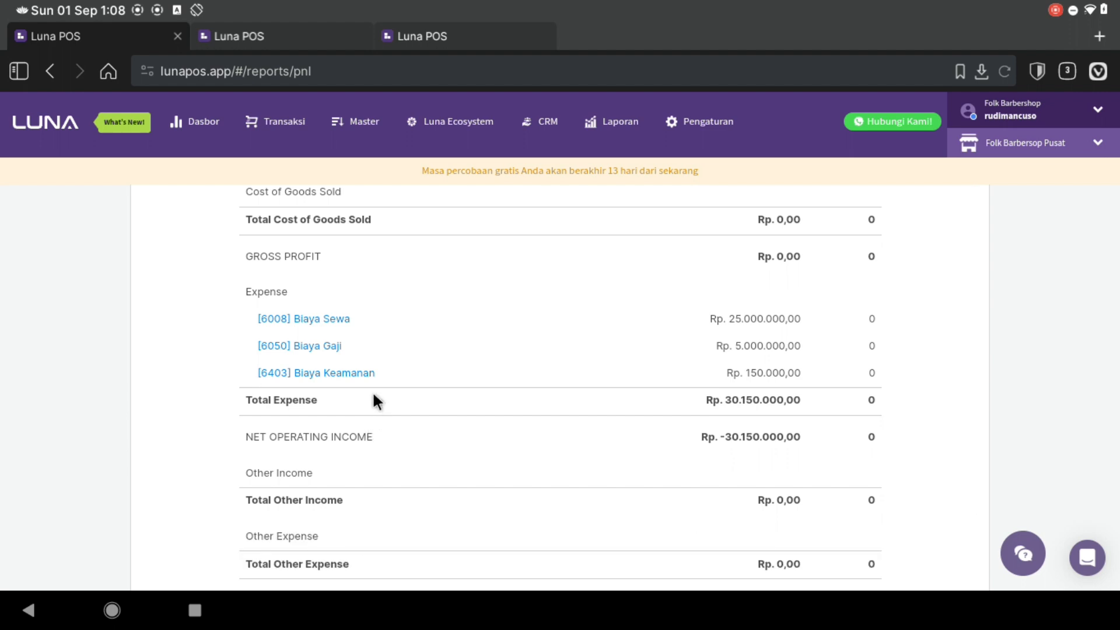
scroll(374, 397, "down", 1)
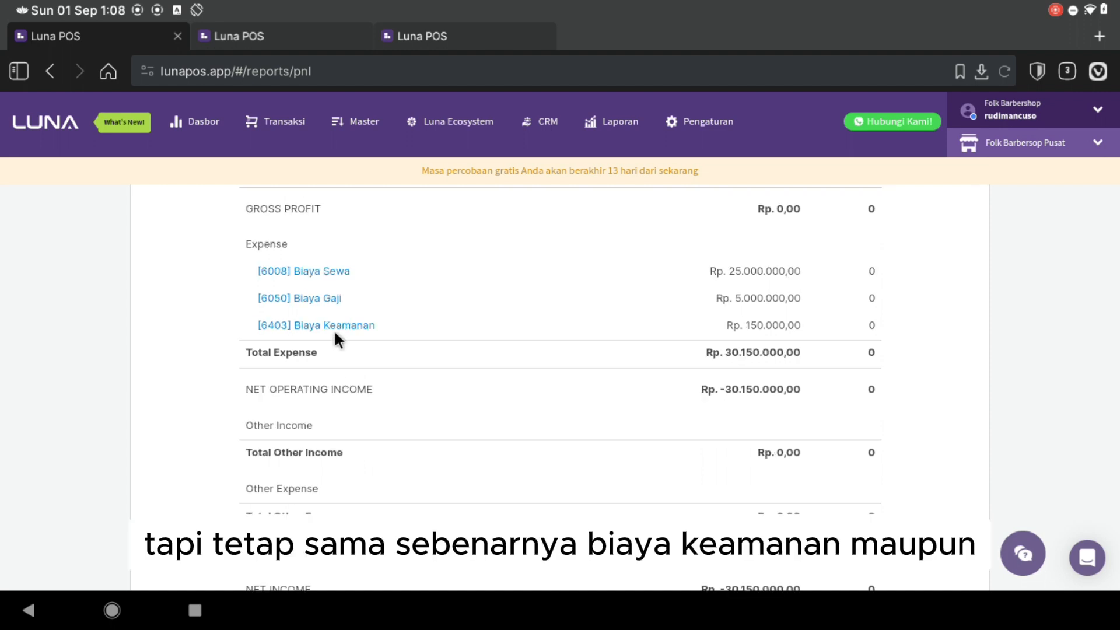
scroll(457, 324, "up", 1)
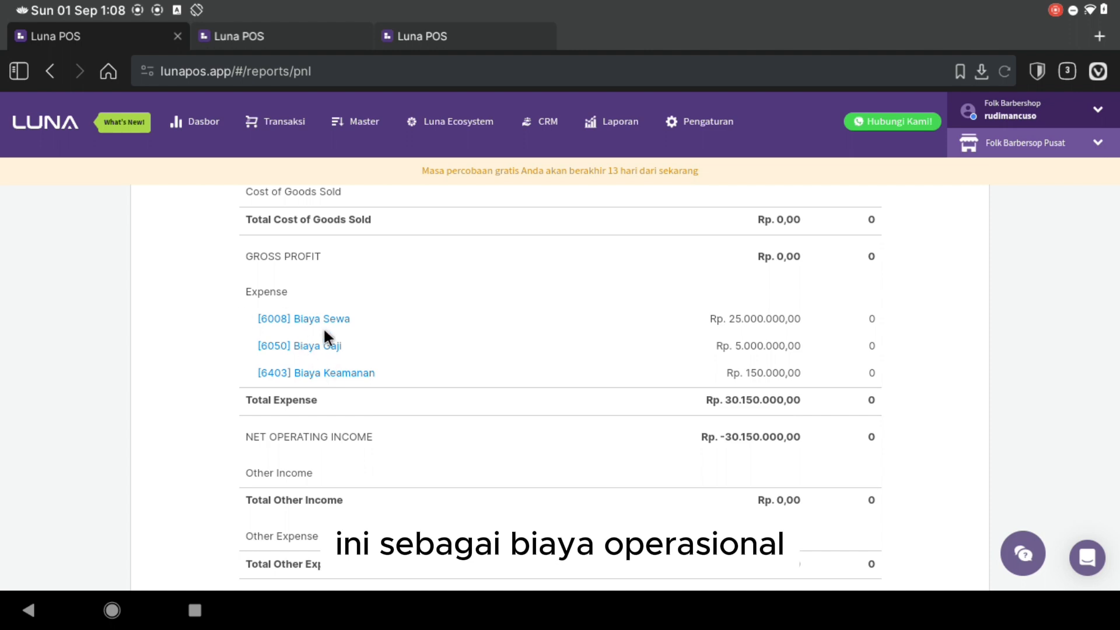
scroll(891, 341, "down", 3)
scroll(983, 344, "up", 8)
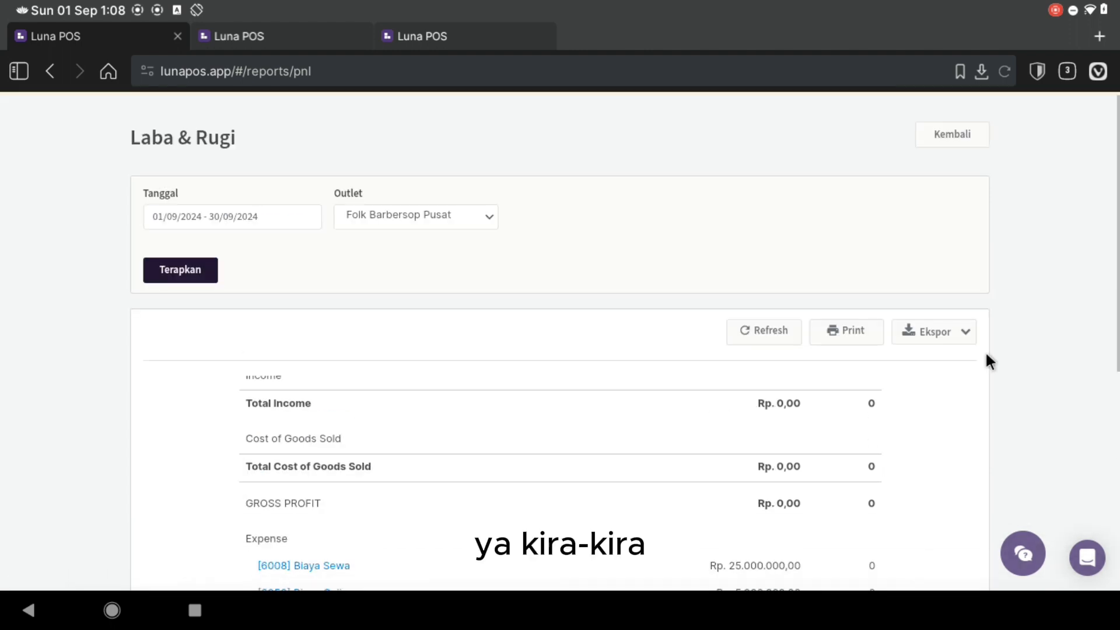
scroll(770, 358, "up", 2)
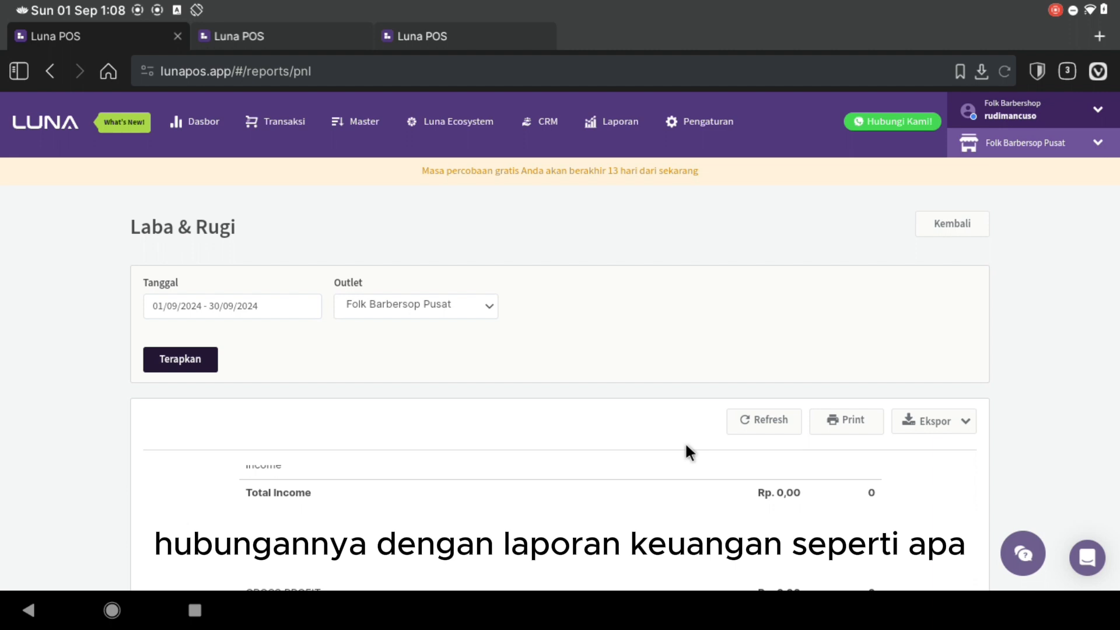
- Generate the Arus Kas report for this month, 01/09/2024–30/09/2024
left_click(622, 130)
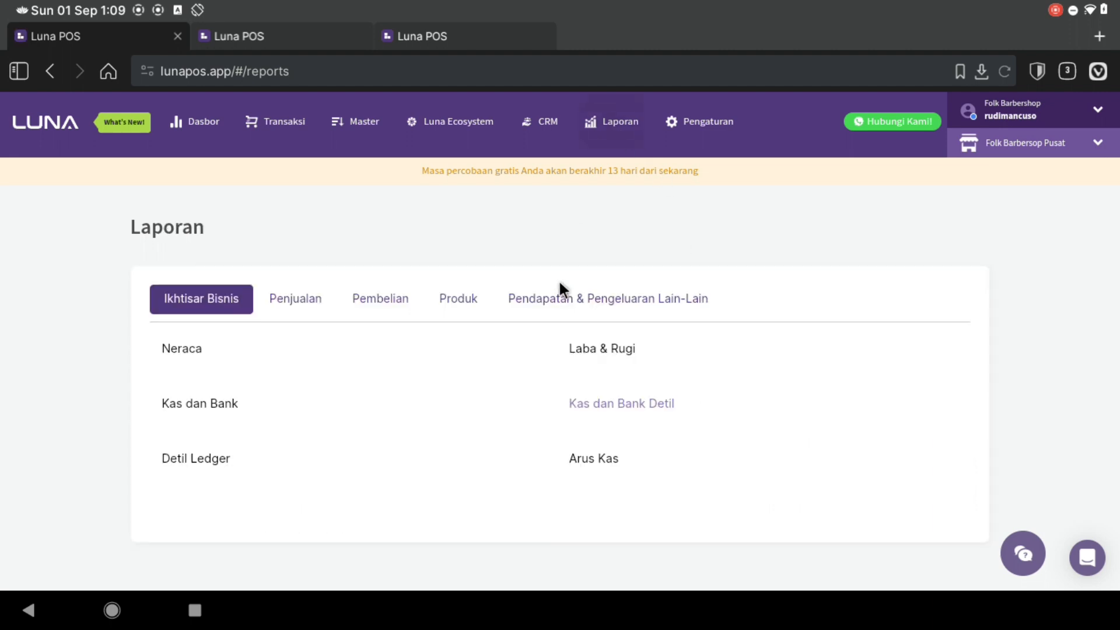
left_click(581, 460)
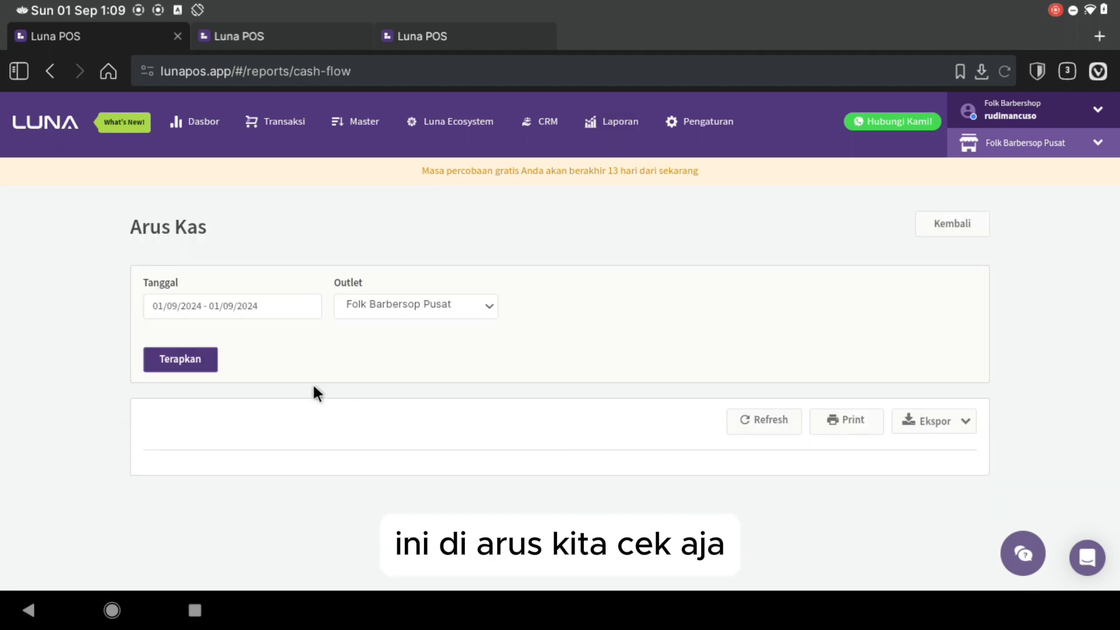
left_click(209, 305)
left_click(158, 445)
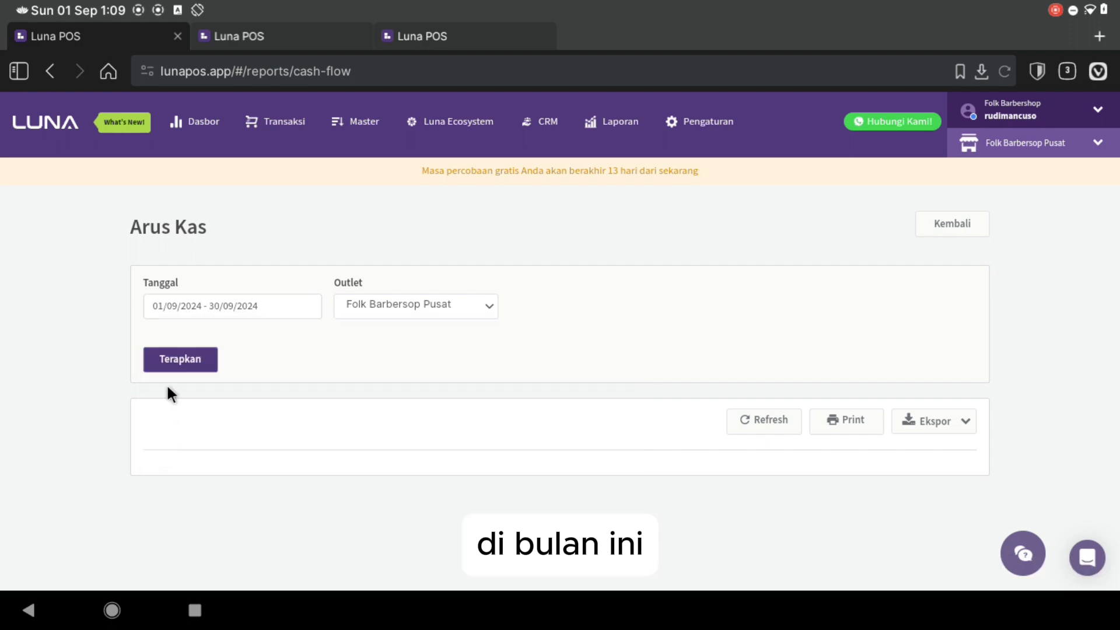
left_click(175, 373)
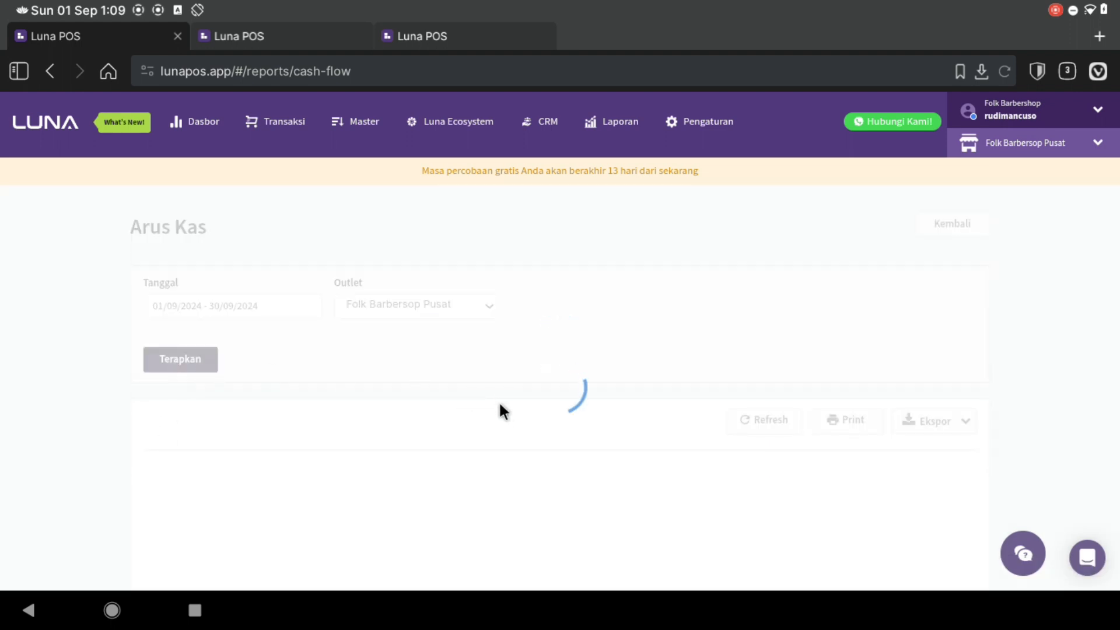
- Review the operating outflow of Rp -30.150.000,00 and the closing cash of Rp 19.850.000,00
scroll(514, 467, "down", 10)
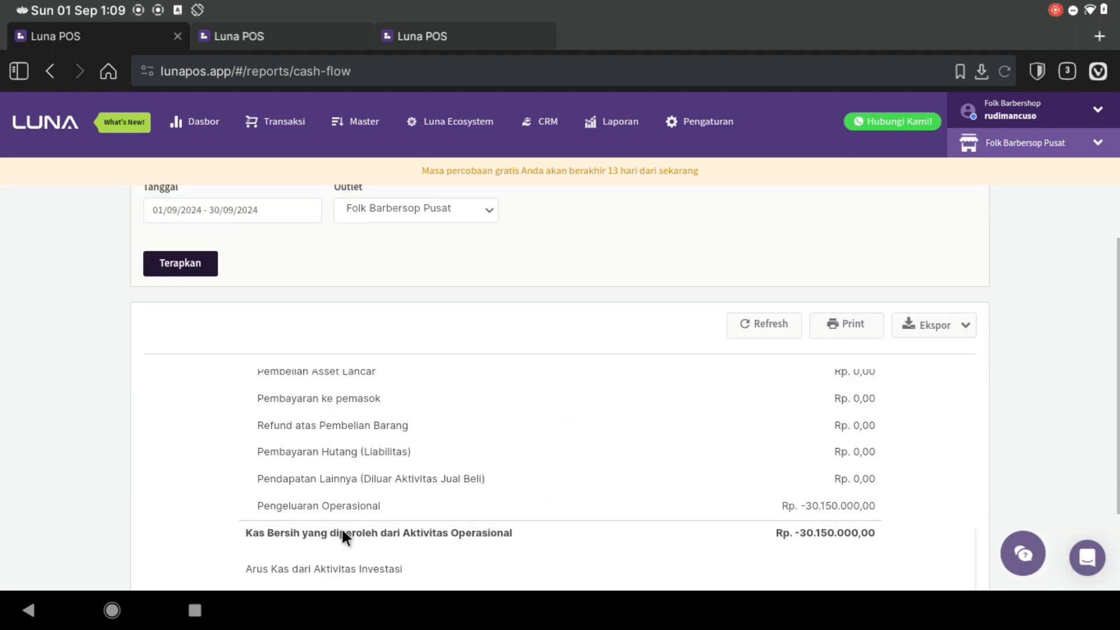
scroll(335, 523, "down", 2)
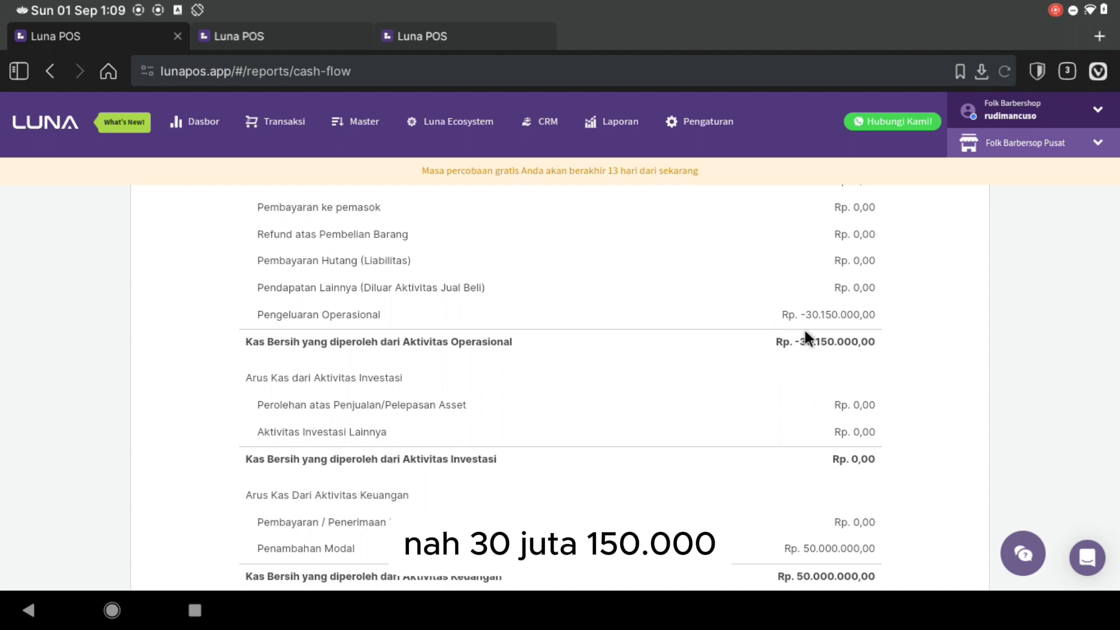
scroll(780, 402, "down", 5)
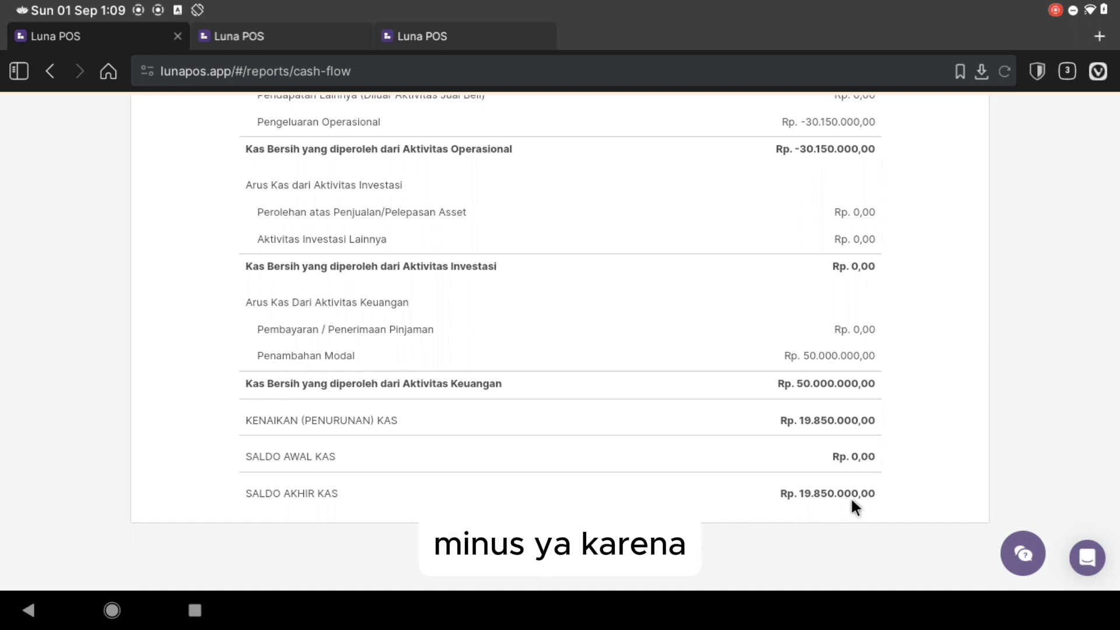
scroll(850, 495, "up", 10)
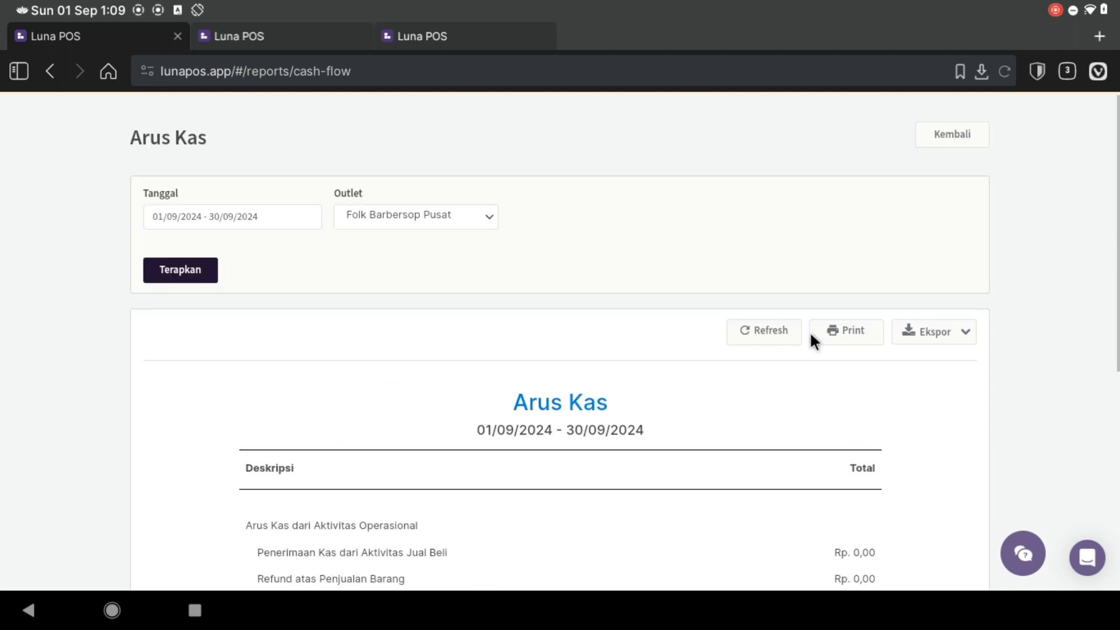
scroll(563, 292, "up", 3)
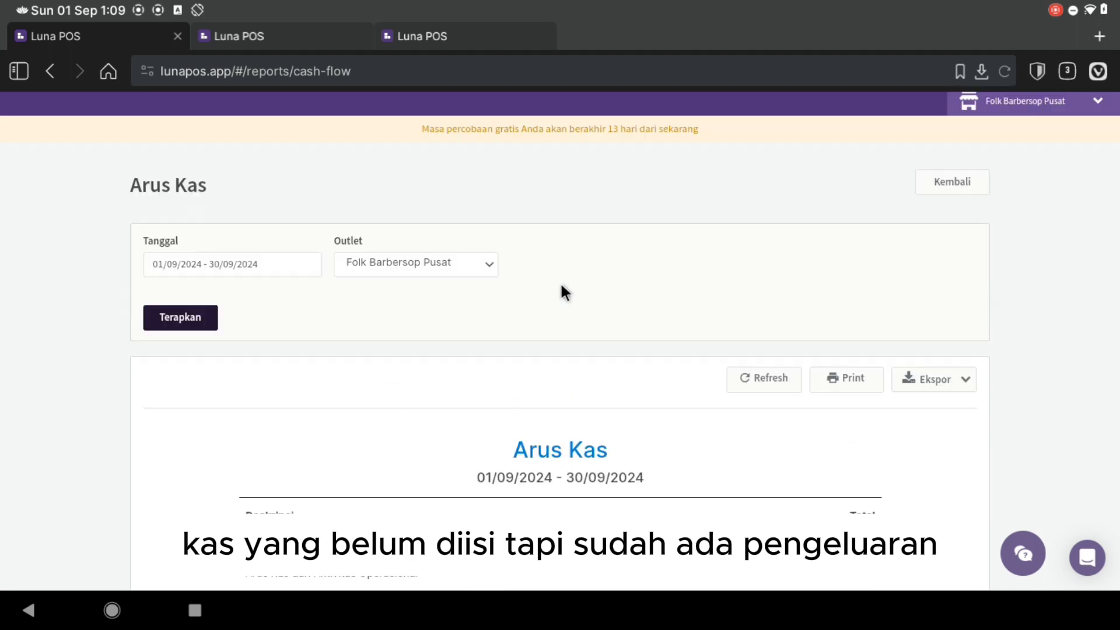